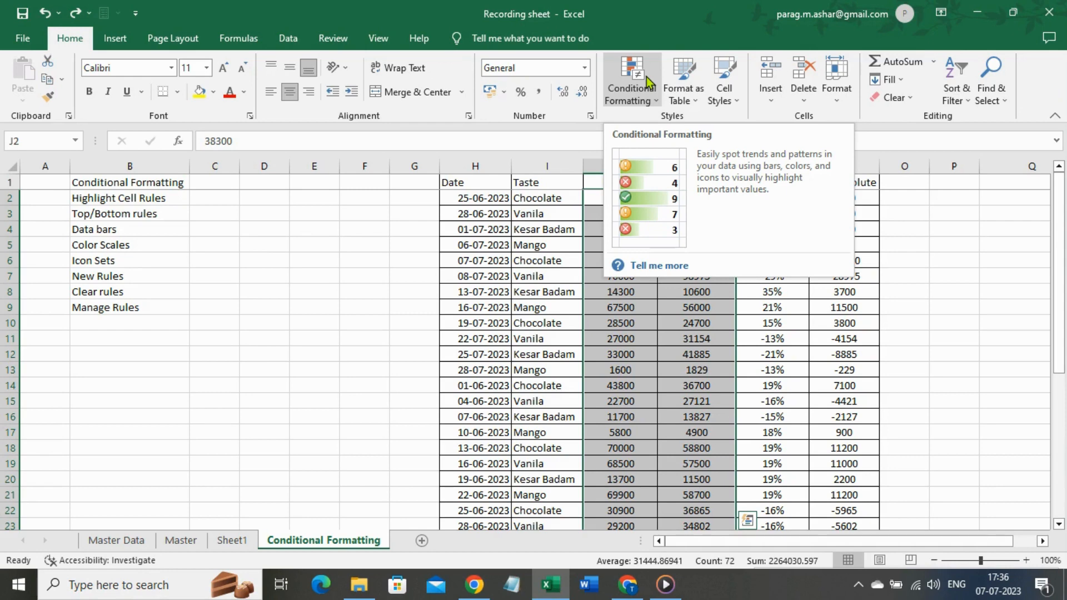
click(648, 84)
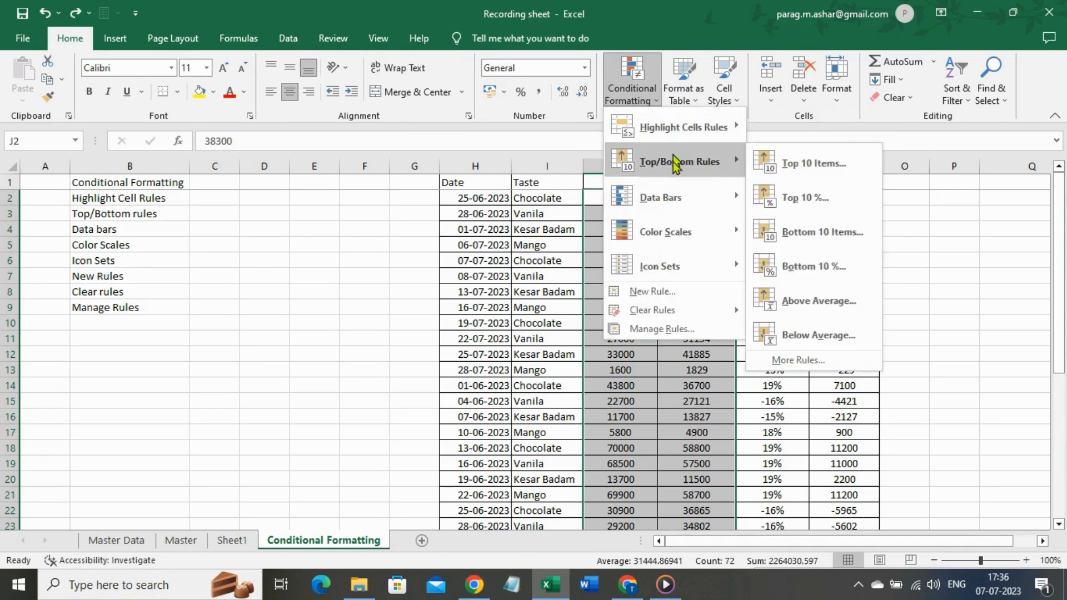
mouse_move(674, 203)
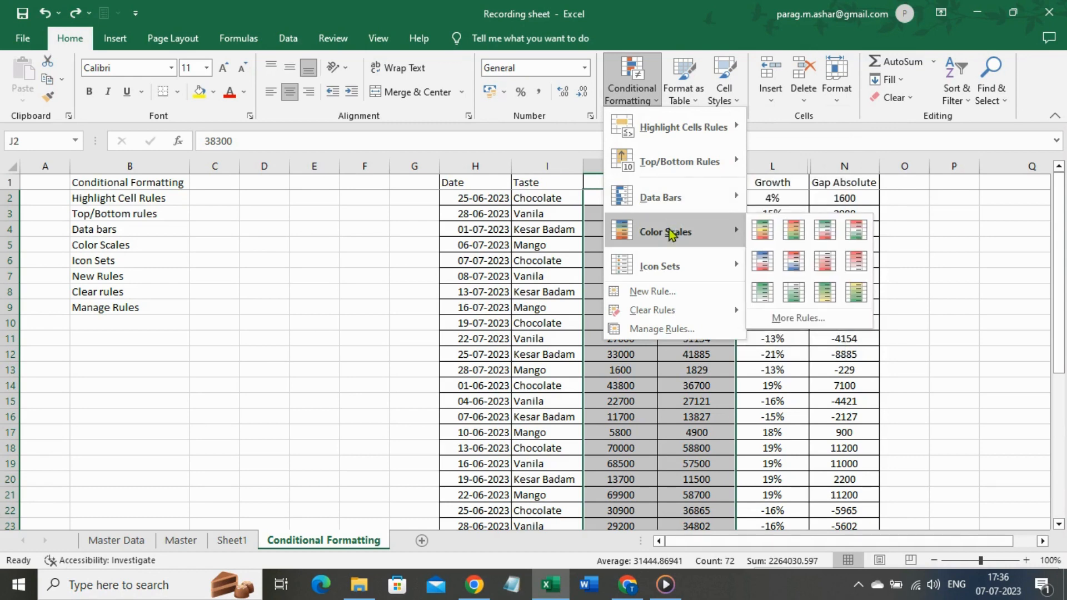
mouse_move(669, 266)
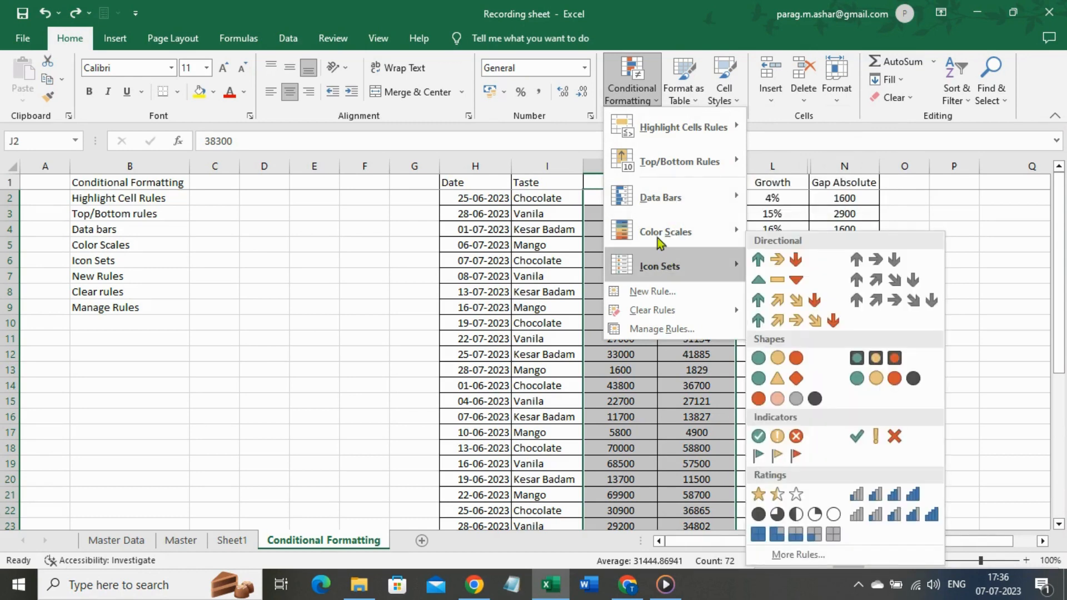
click(629, 75)
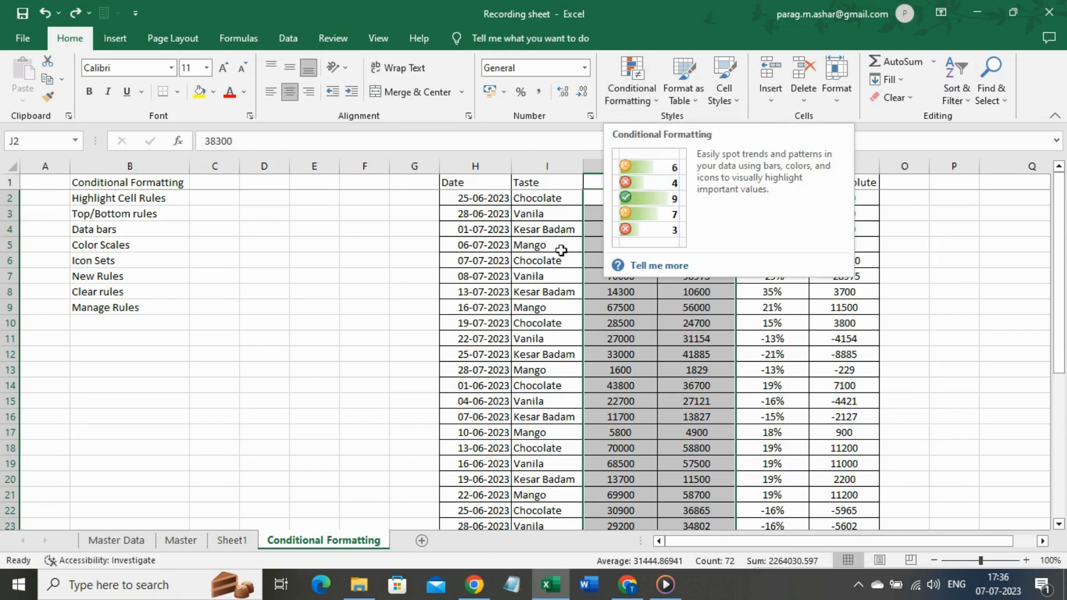
- Highlight all Brand X and Brand Y values greater than 50000 using Light Red Fill with Dark Red Text
key(Up)
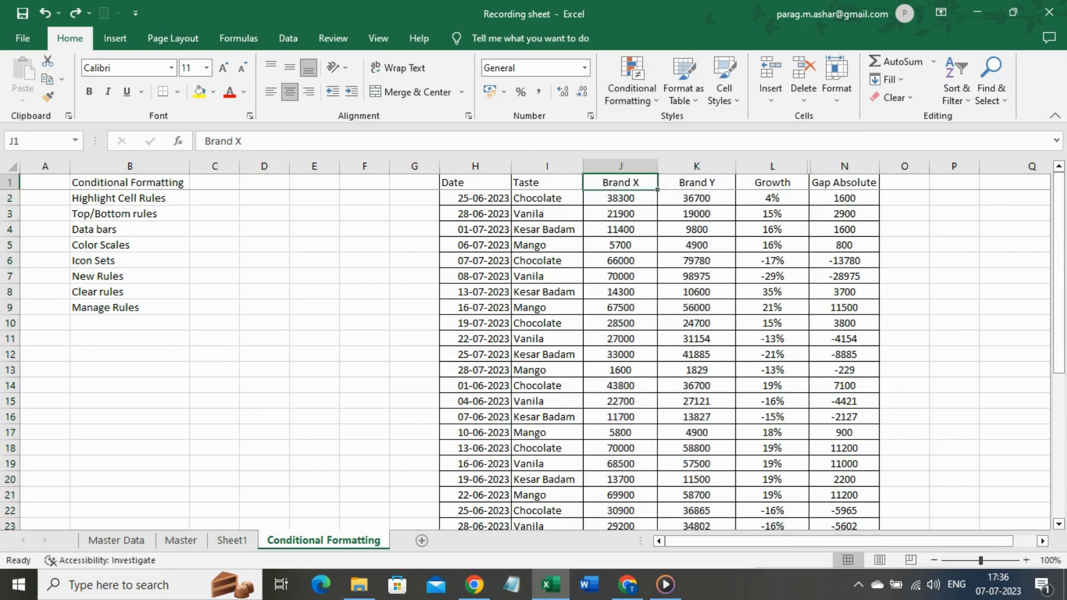
key(Down)
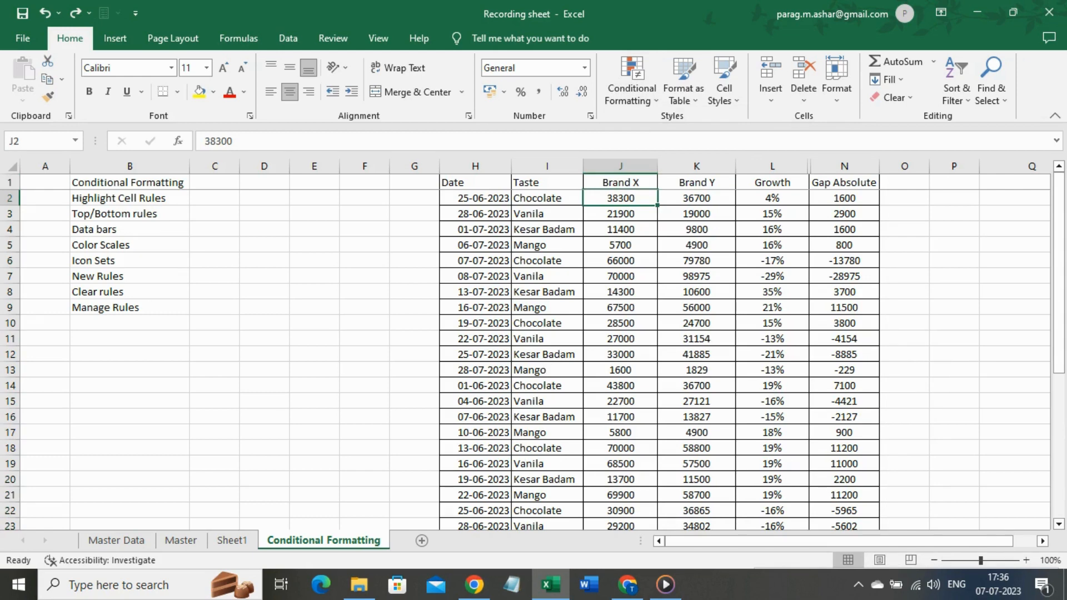
key(shift+Right)
key(ctrl+shift+Down)
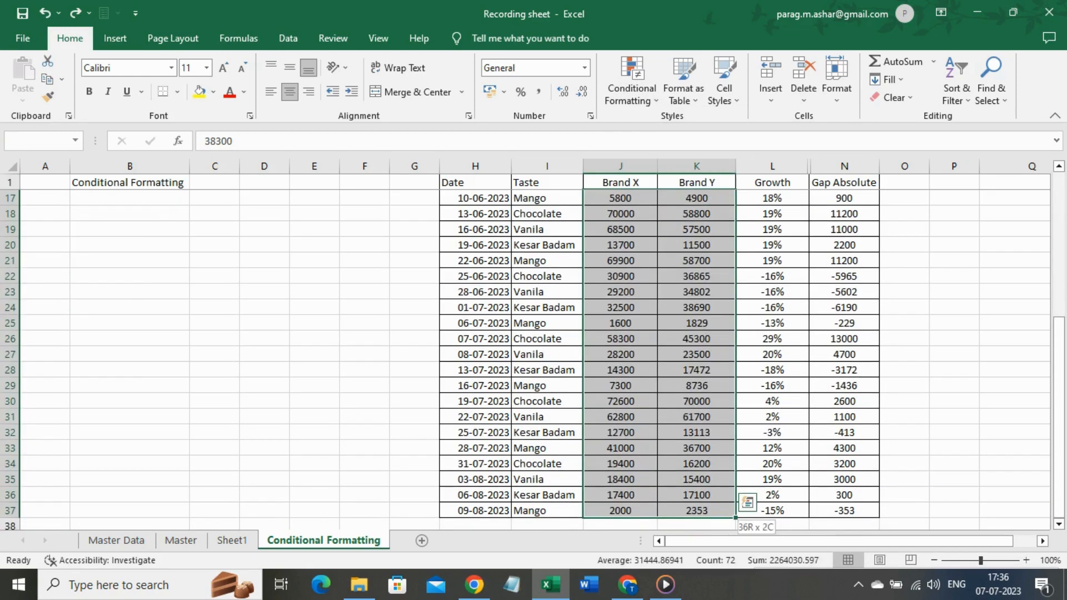
drag(1065, 440, 1058, 273)
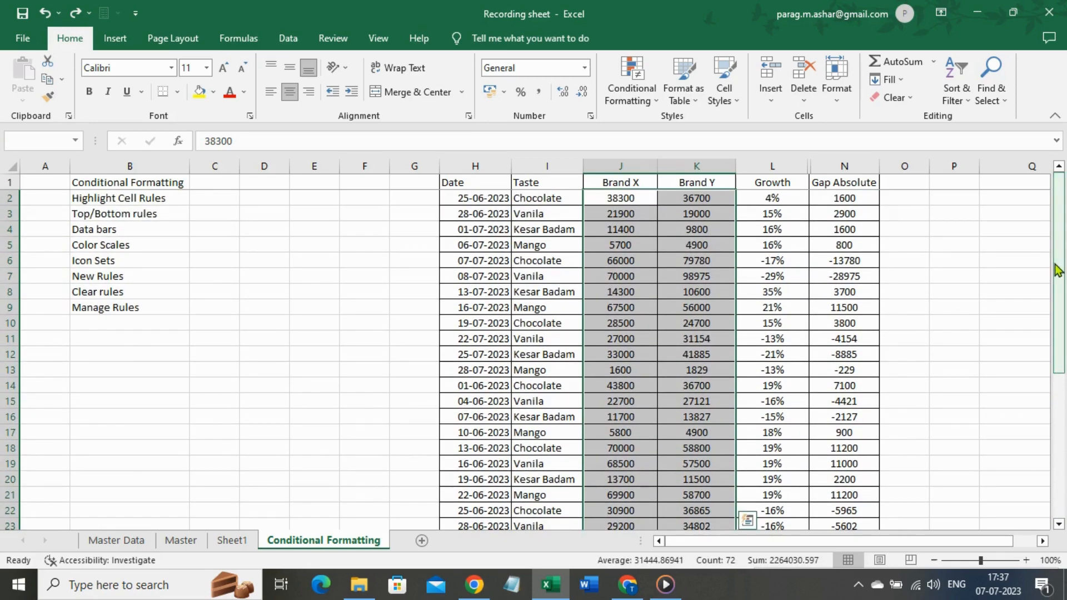
click(623, 86)
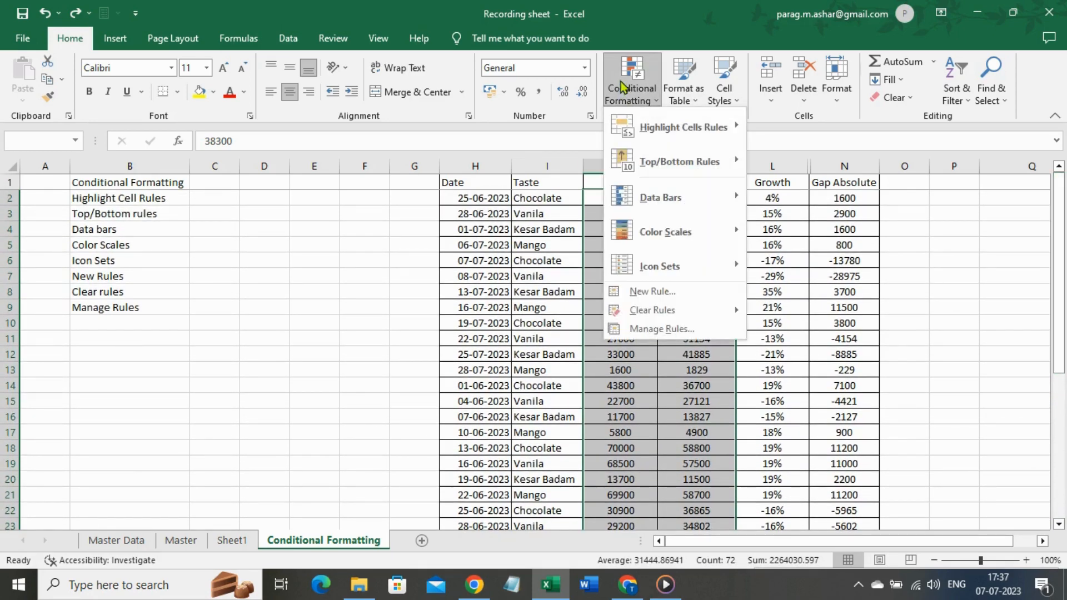
mouse_move(628, 125)
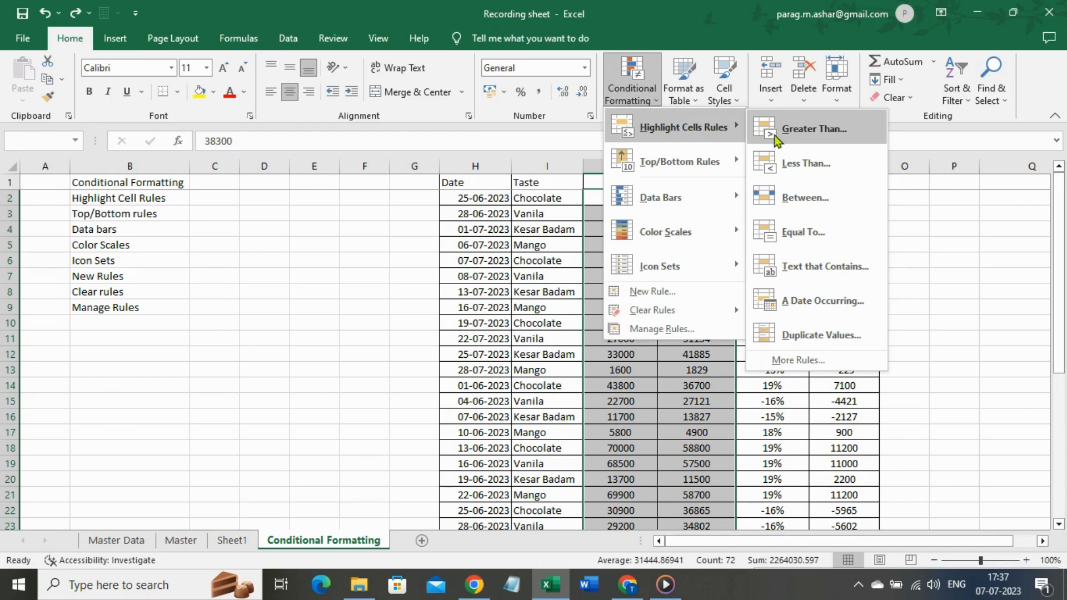
click(777, 140)
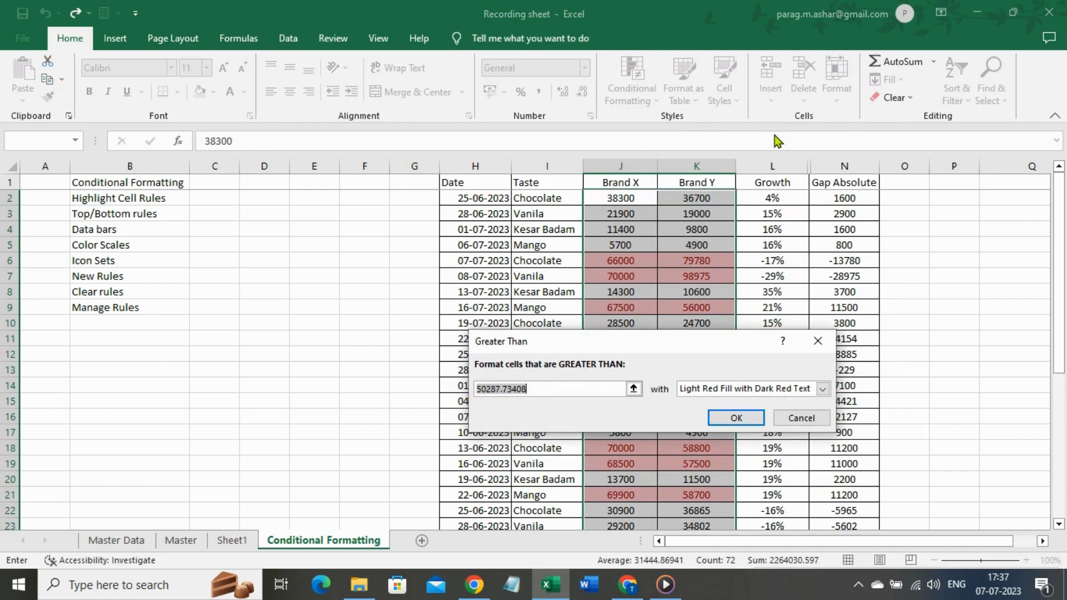
text(50000)
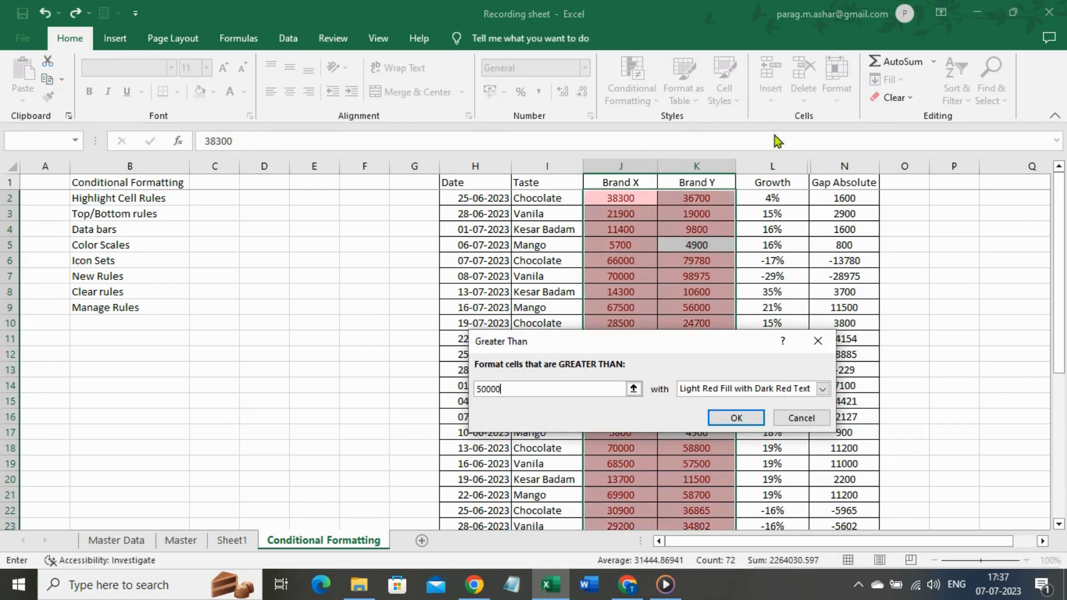
click(823, 390)
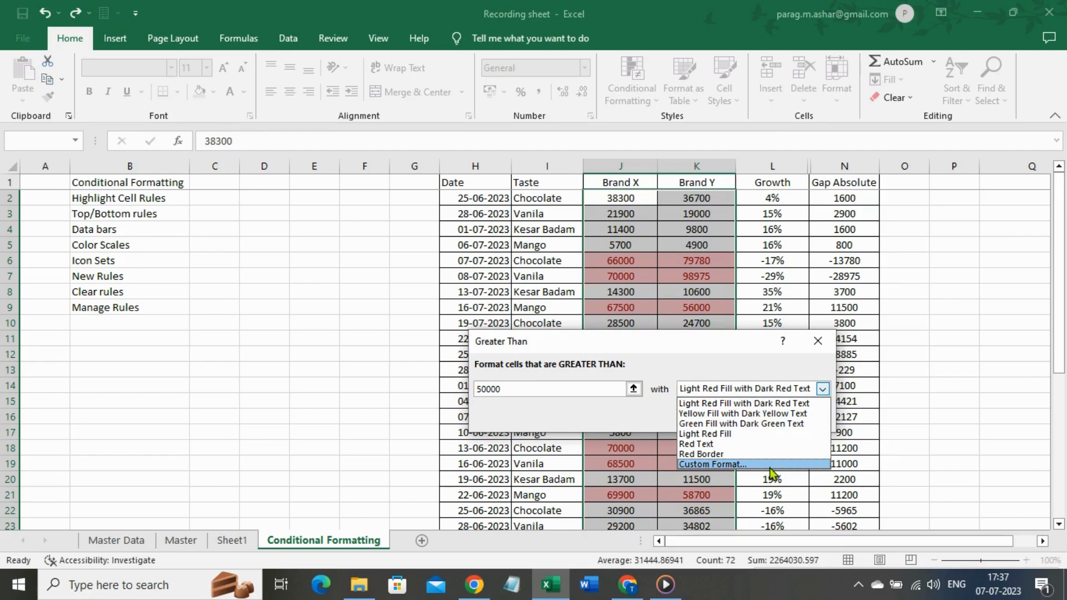
click(755, 369)
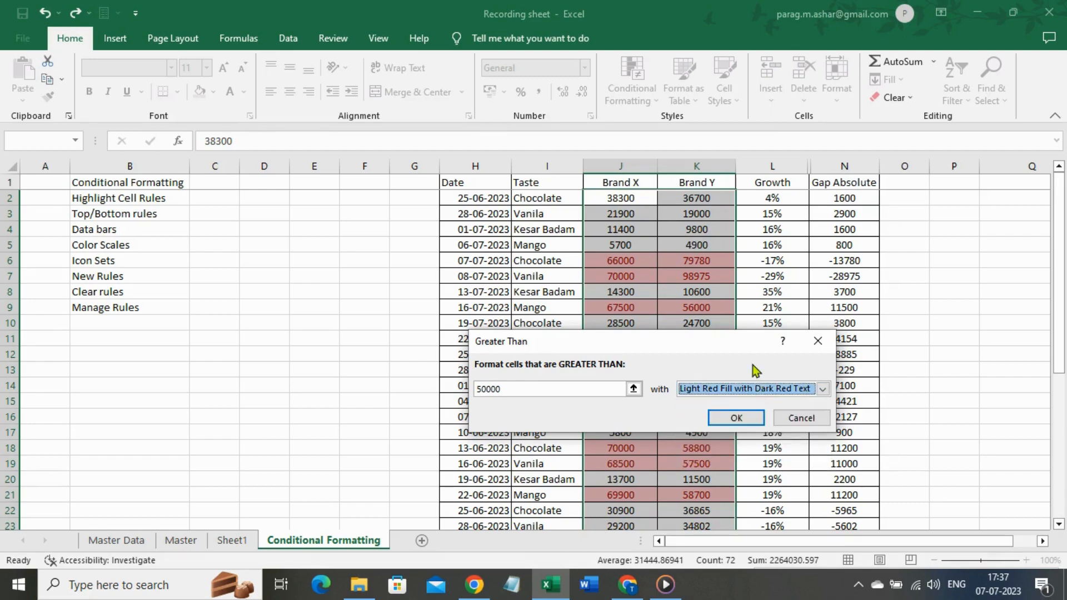
click(738, 418)
- Examine the highlighted Brand X and Brand Y values down to the last row of the table
click(635, 262)
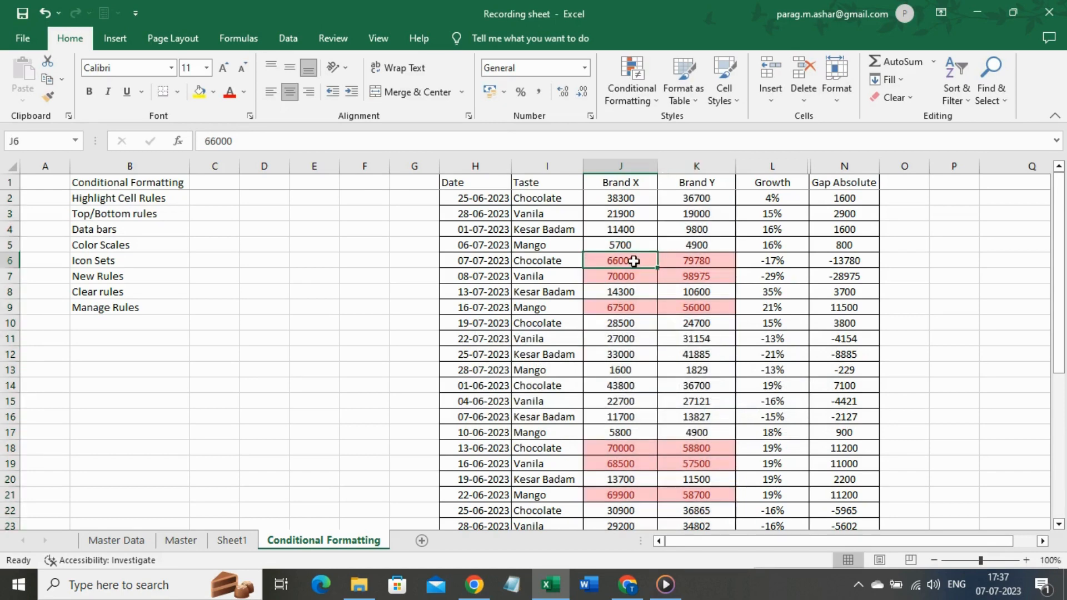
key(Down)
key(Down)
key(Down)
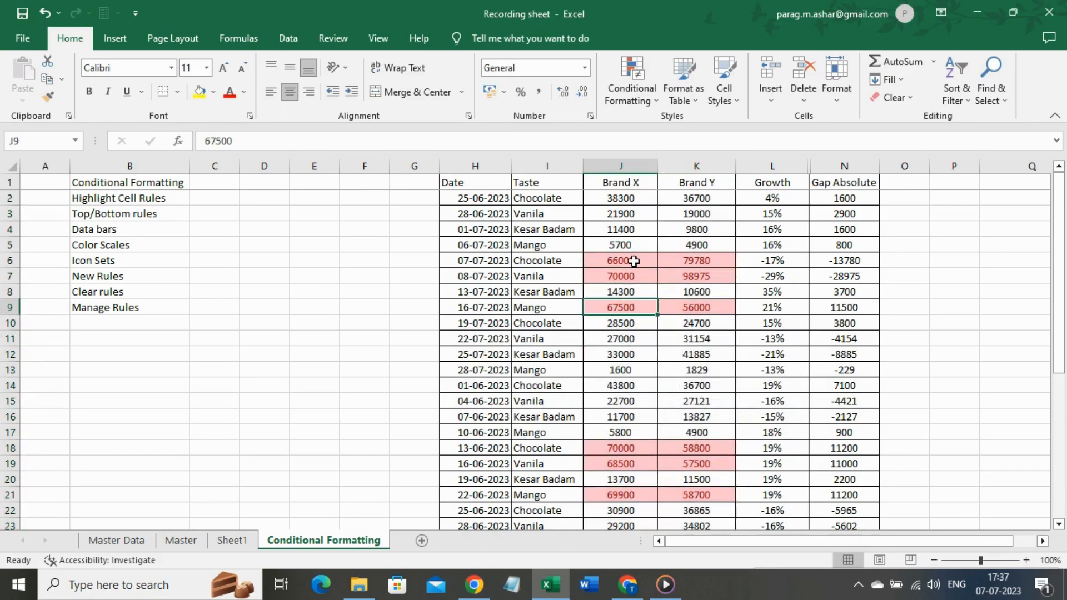
key(ctrl+Down)
key(ctrl+Up)
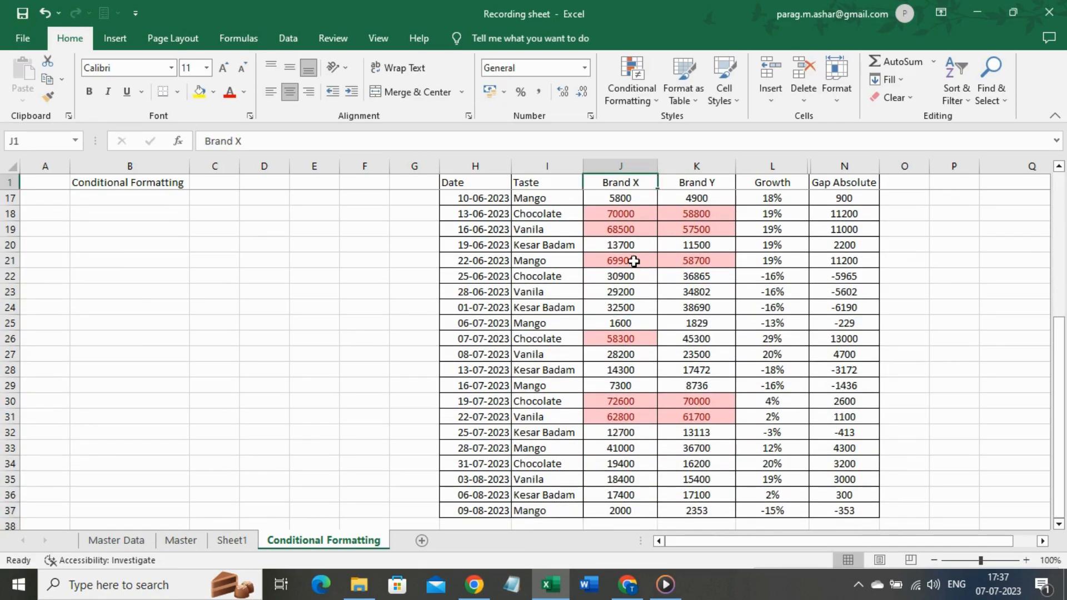
- Highlight all Brand X and Brand Y values less than 20000 using Light Red Fill with Dark Red Text, and undo the rule
key(Down)
key(shift+Right)
key(ctrl+shift+Down)
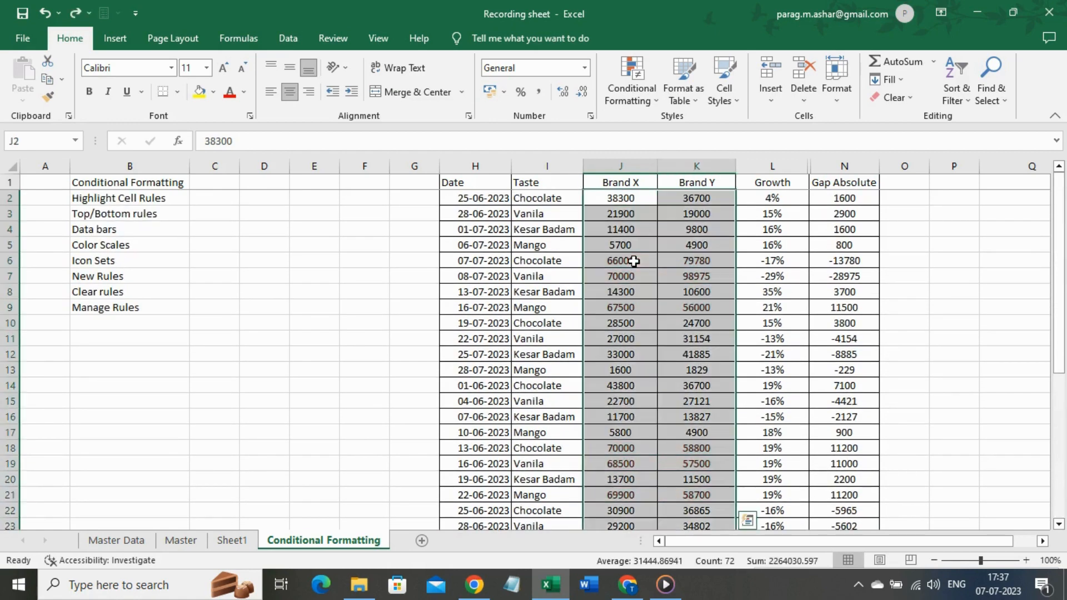
click(631, 100)
mouse_move(717, 127)
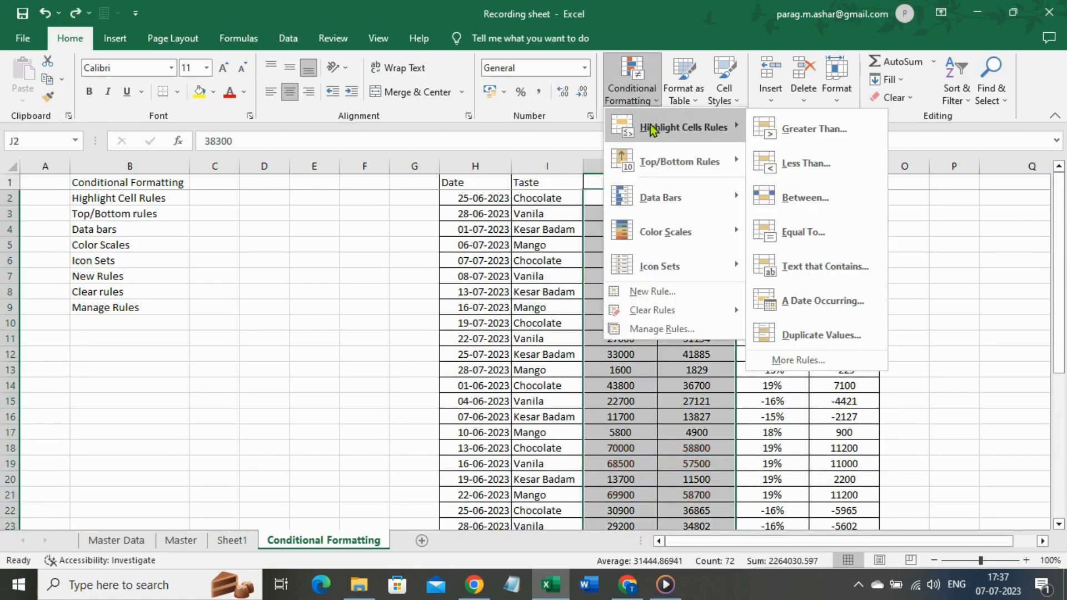
click(790, 164)
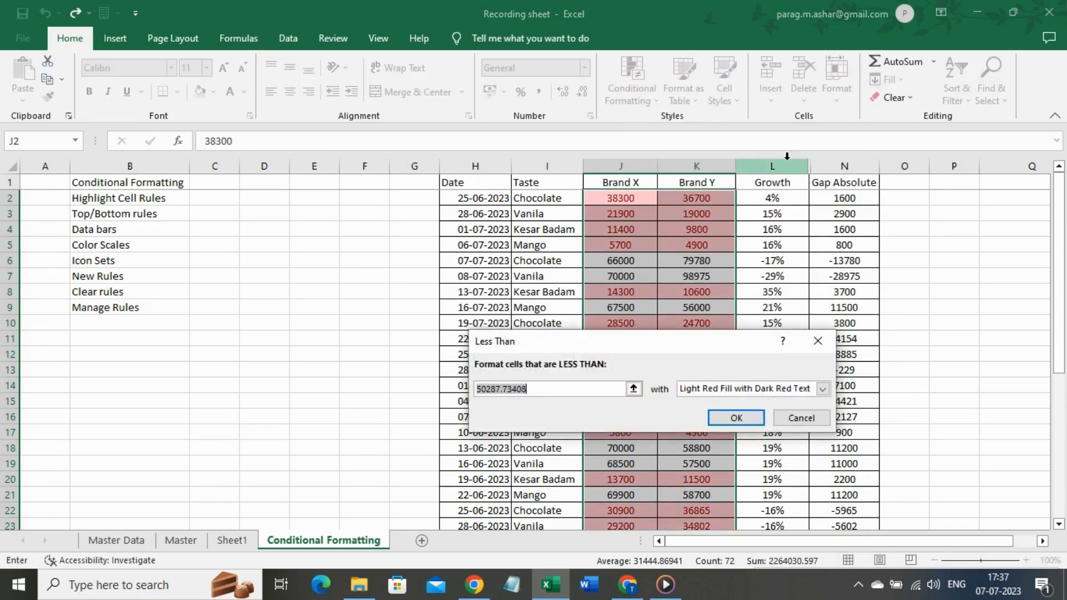
text(20000)
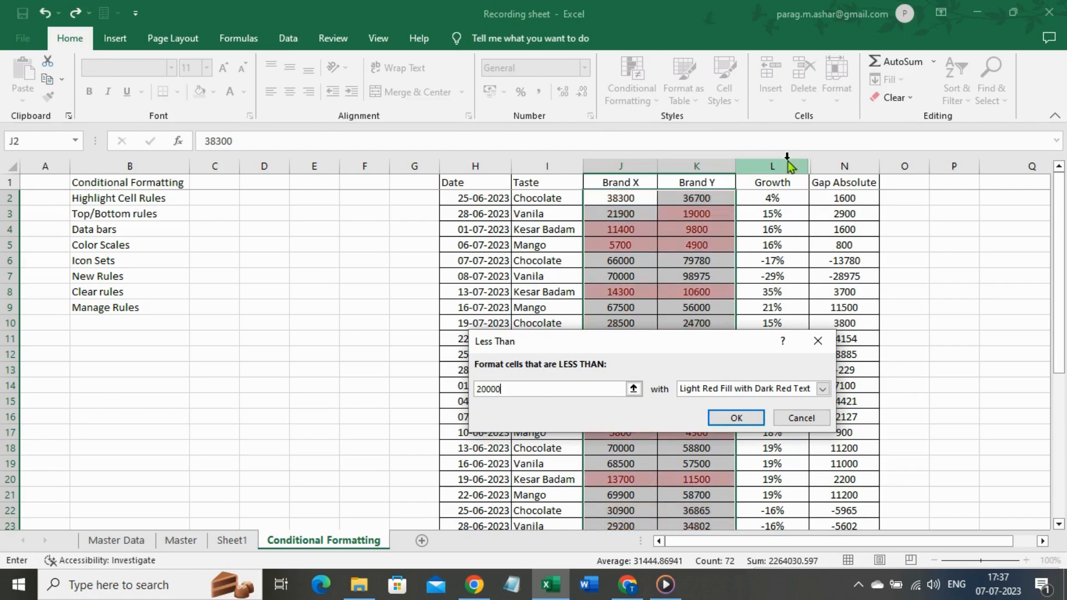
key(Return)
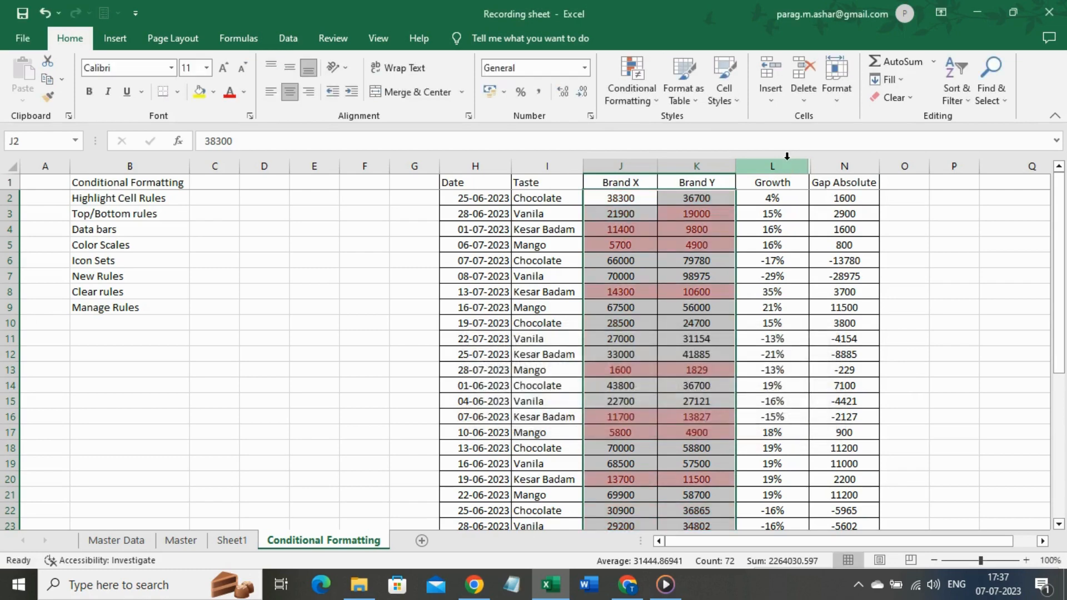
key(Down)
key(Down)
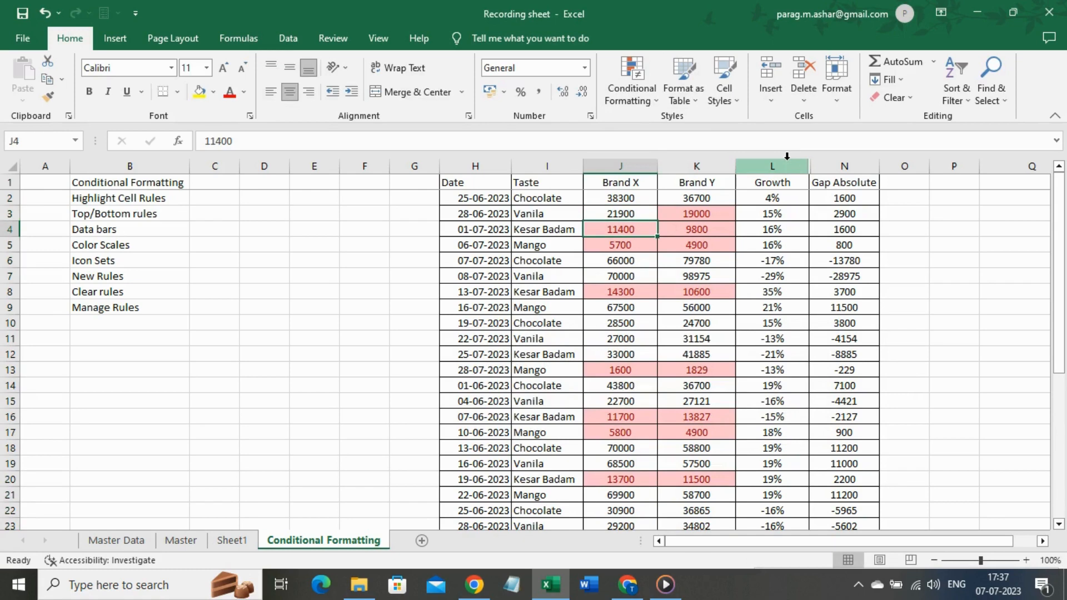
key(ctrl+z)
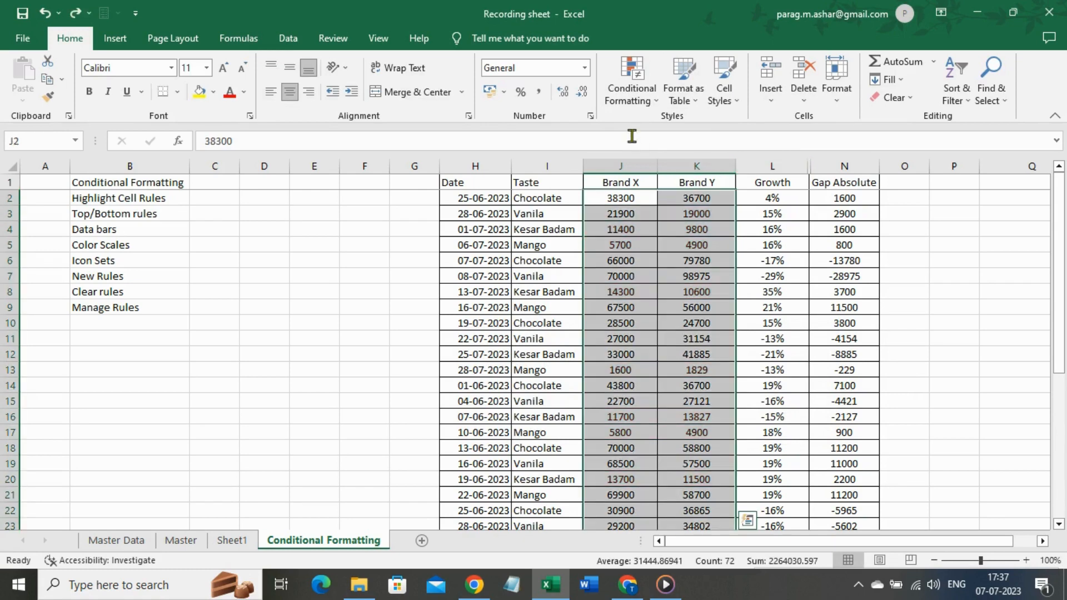
- Highlight the Brand X and Brand Y values between 20000 and 50000 using Light Red Fill with Dark Red Text
click(629, 106)
mouse_move(682, 127)
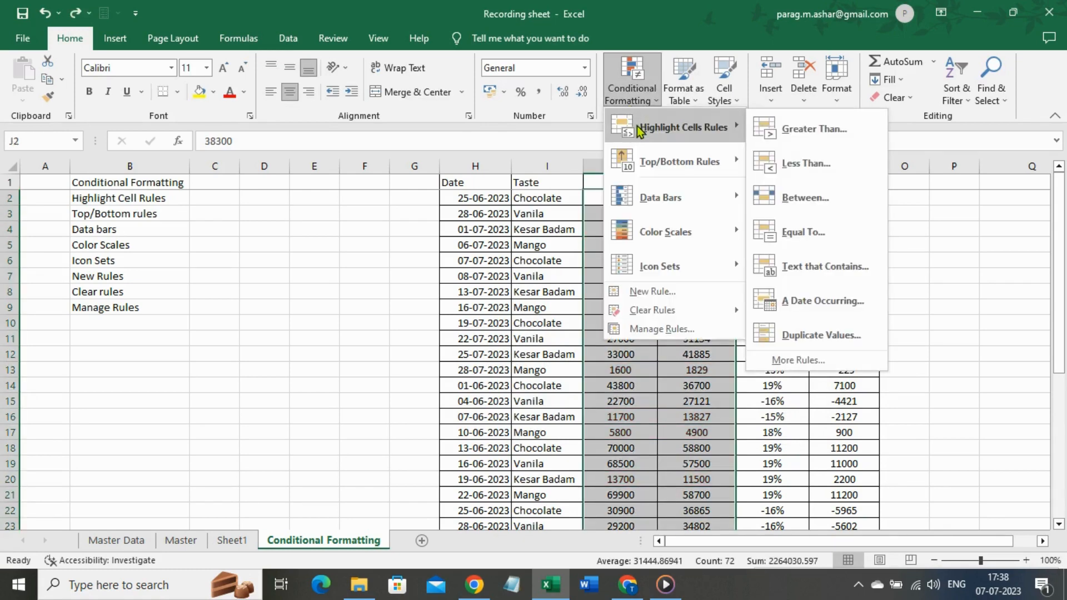
click(764, 199)
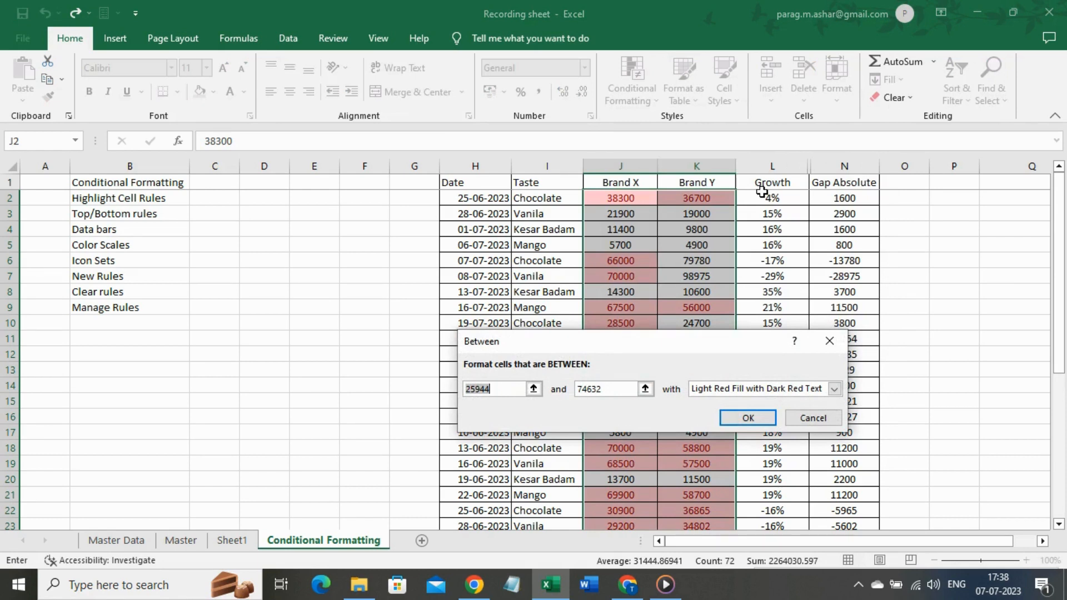
text(20000)
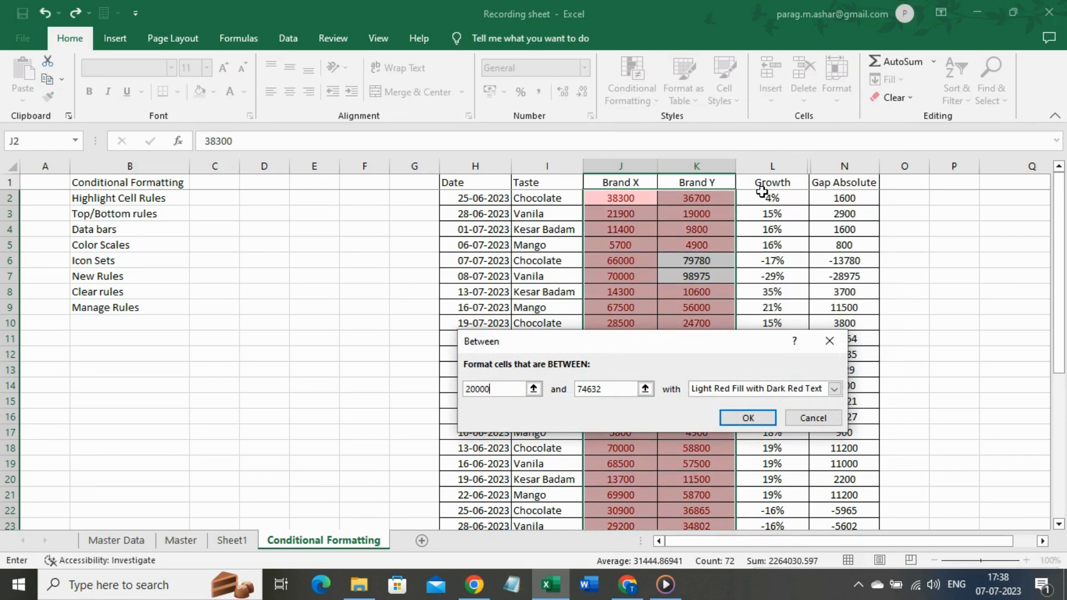
key(Tab)
text(50000)
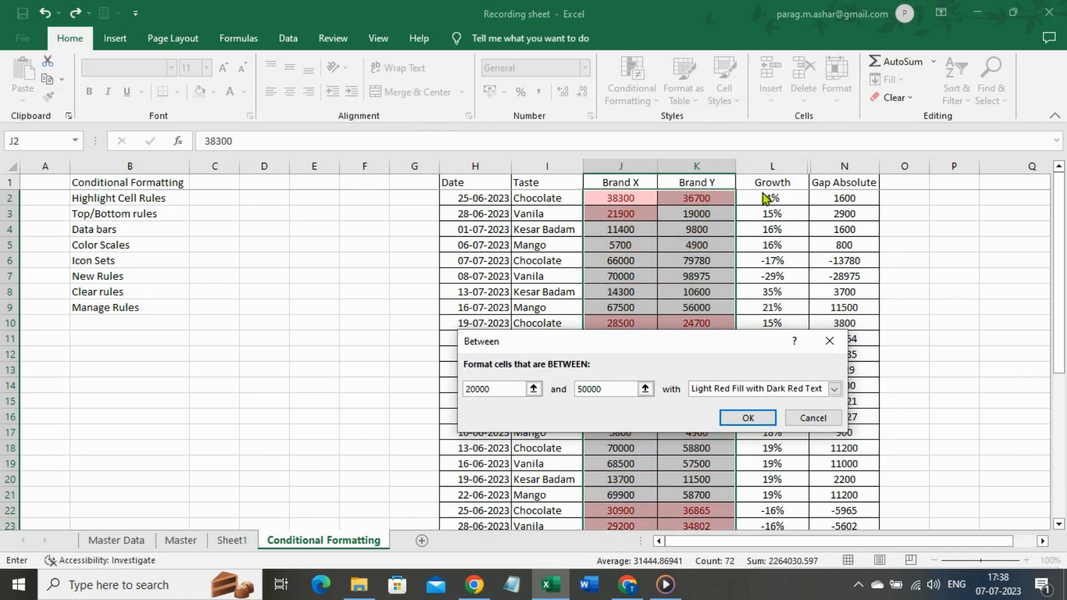
key(Return)
- Examine the highlighted values down the Brand X column, and undo the Between rule
key(Down)
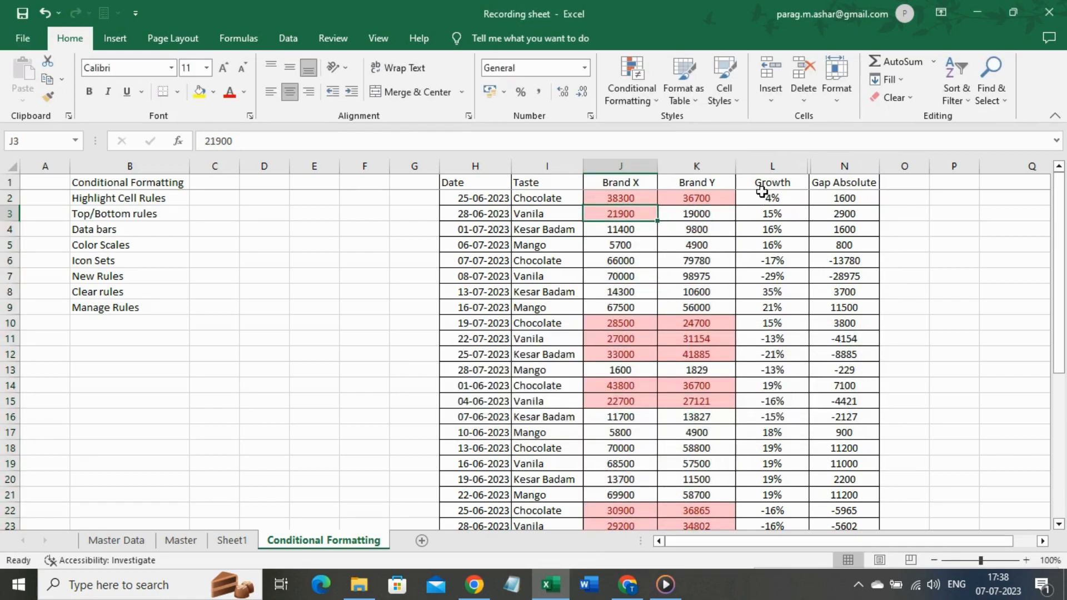
key(Down)
key(Down)
key(Down)
key(Down)
key(Down)
key(Down)
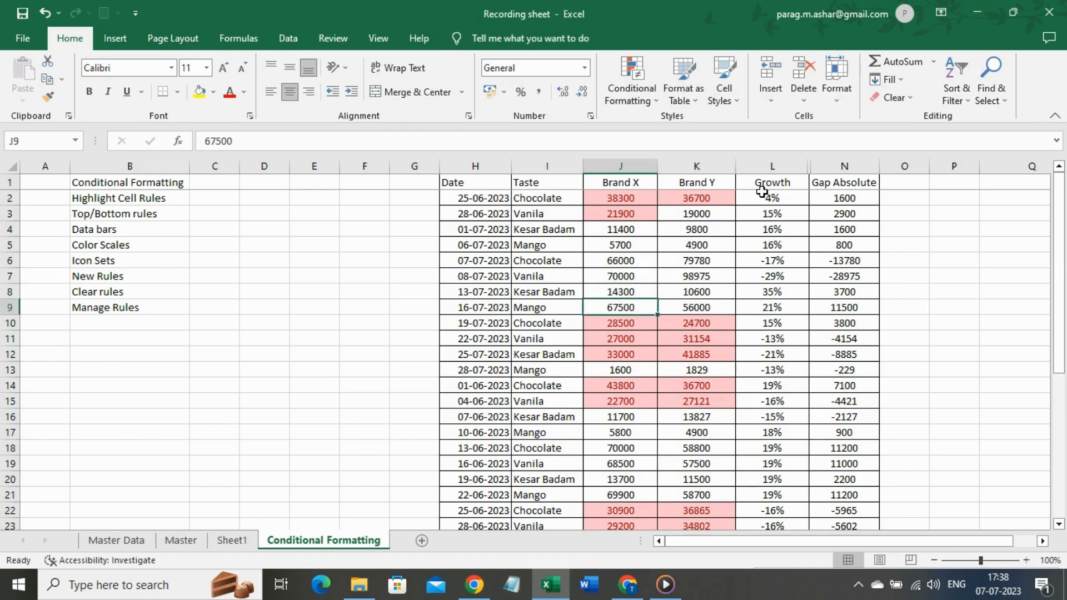
key(Down)
key(Down)
key(Down)
key(Down)
key(Down)
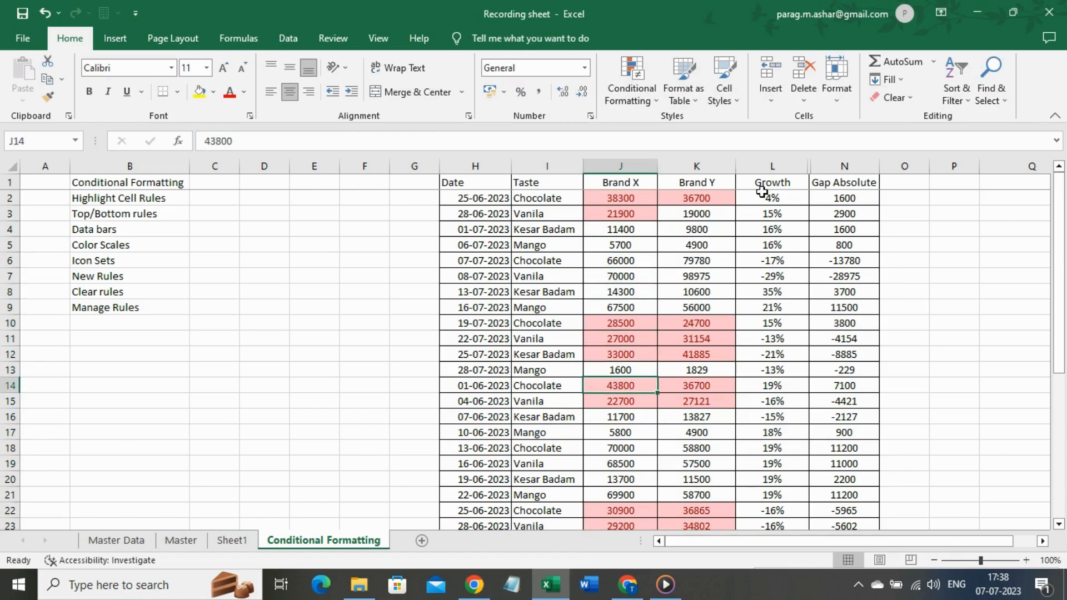
key(ctrl+z)
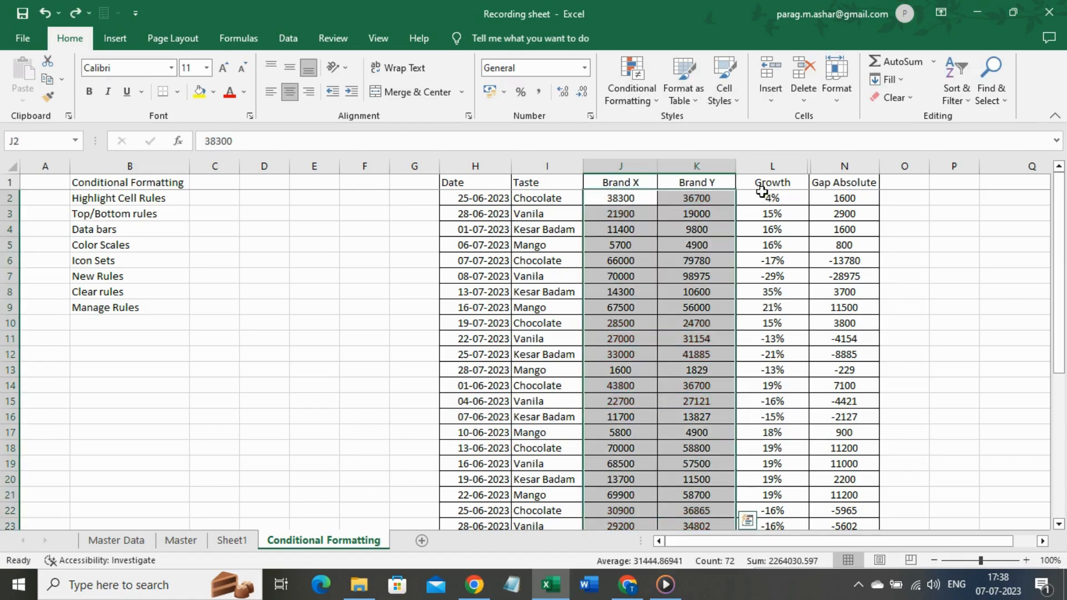
- Highlight the Brand X and Brand Y values equal to 70000 using Light Red Fill with Dark Red Text, and undo the rule
click(632, 96)
mouse_move(636, 120)
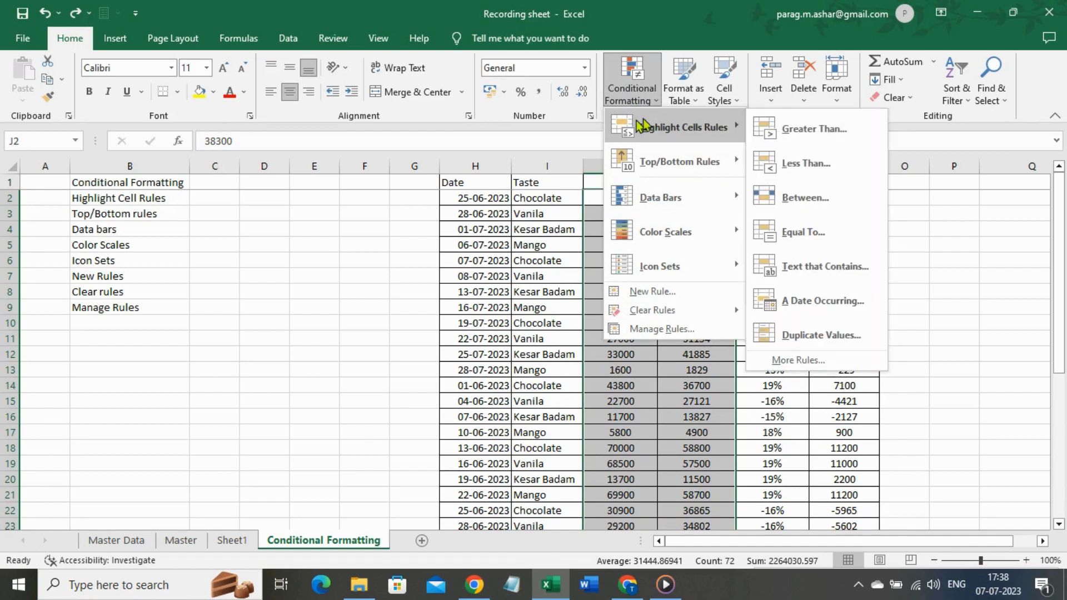
click(781, 234)
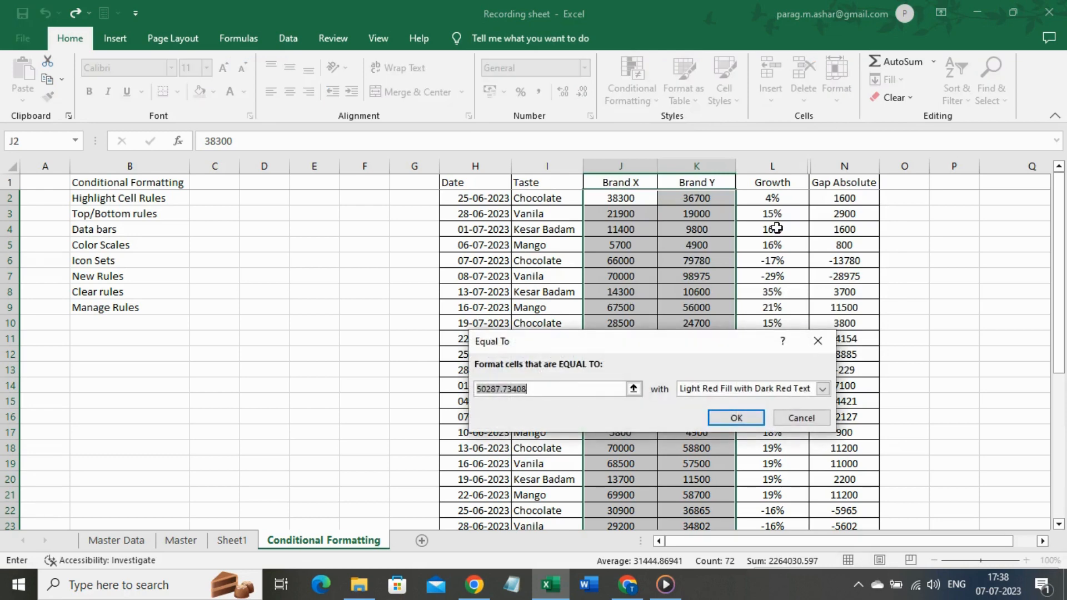
text(70000)
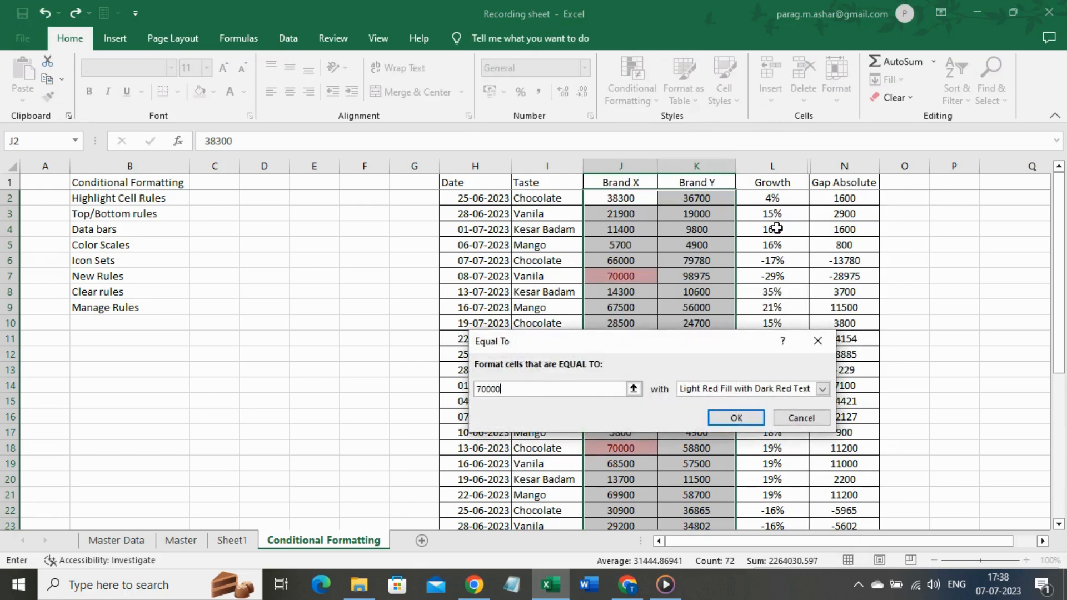
key(Return)
key(Down)
key(Down)
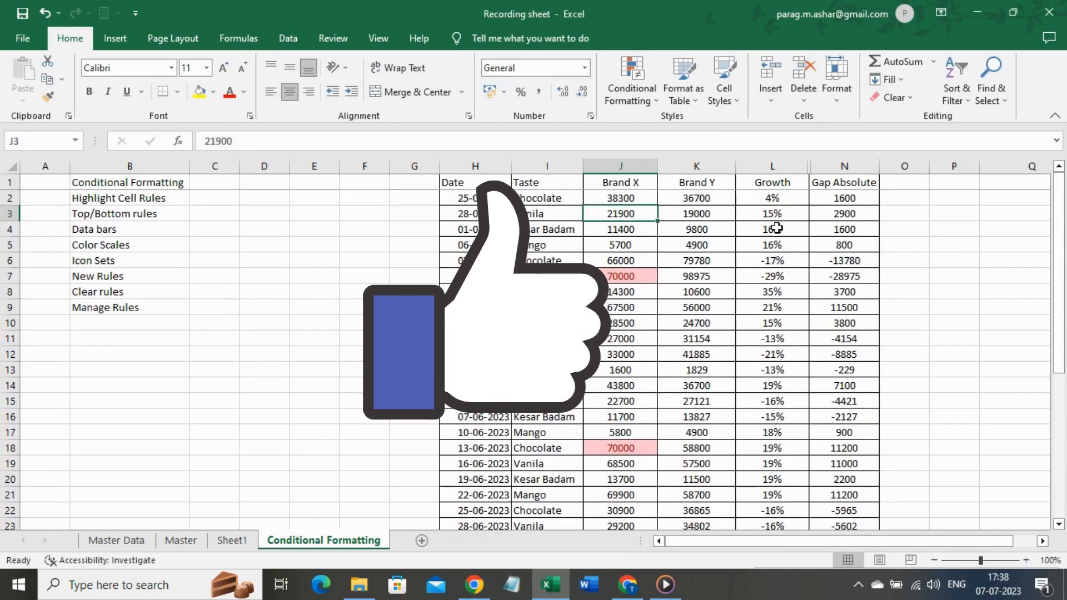
key(ctrl+z)
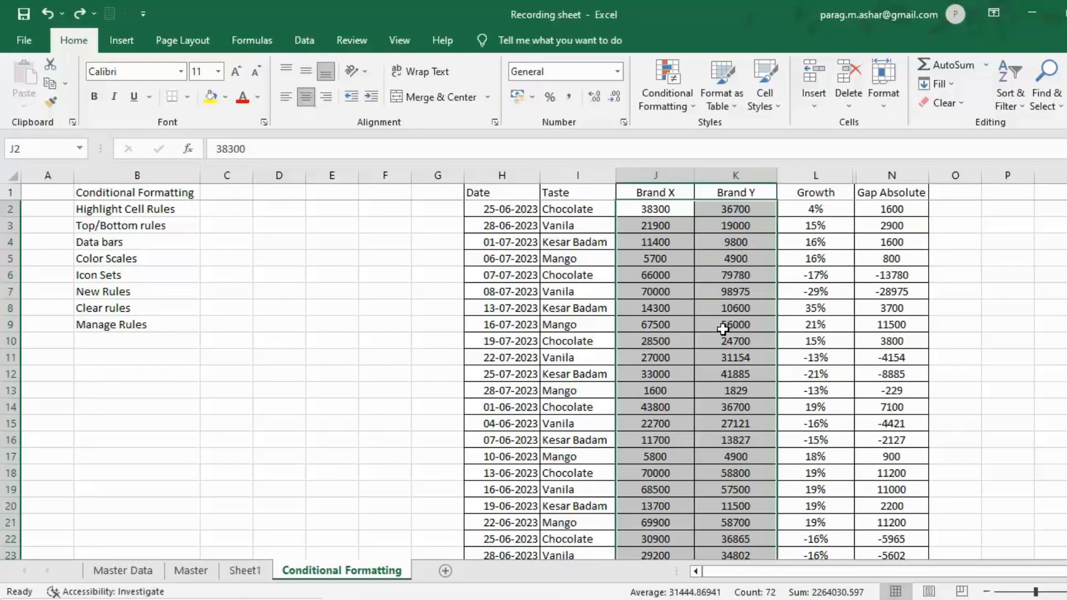
- Highlight the Taste column cells containing the text "Chocolate" using Light Red Fill with Dark Red Text
click(672, 89)
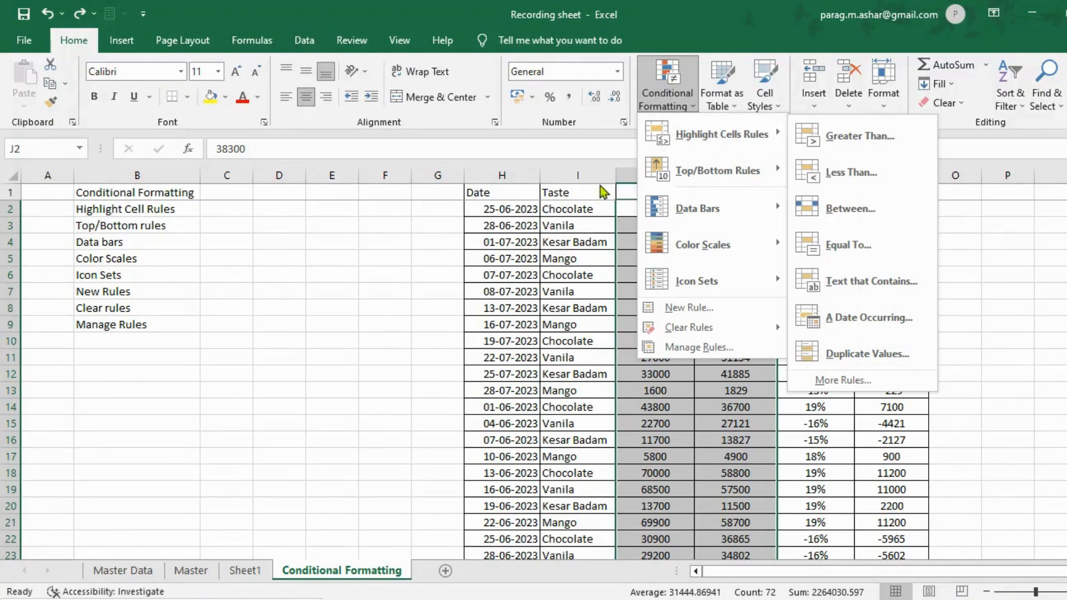
click(578, 184)
click(574, 191)
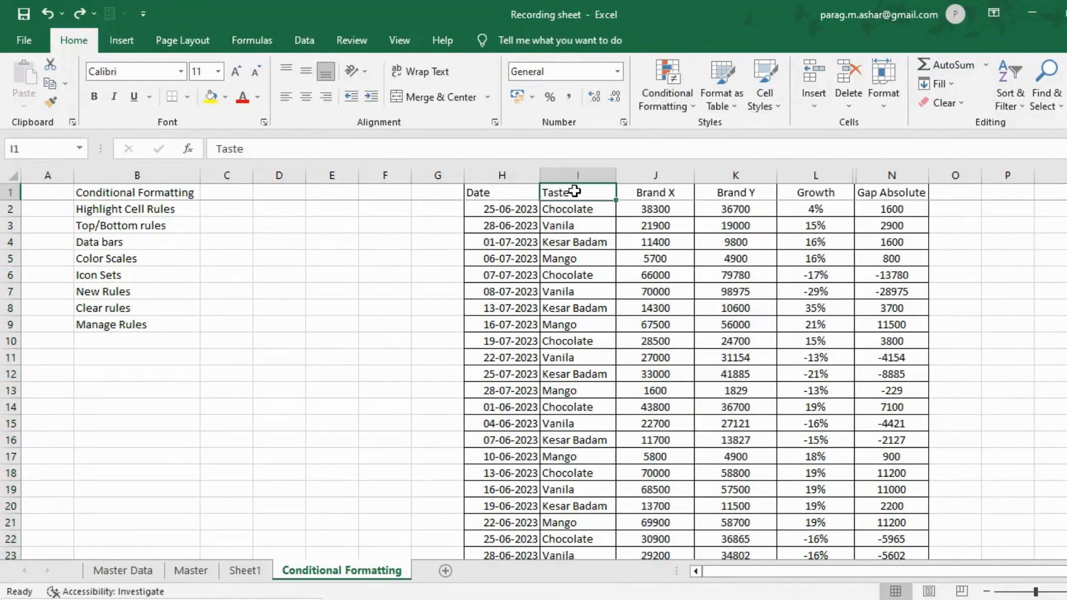
key(ctrl+shift+Down)
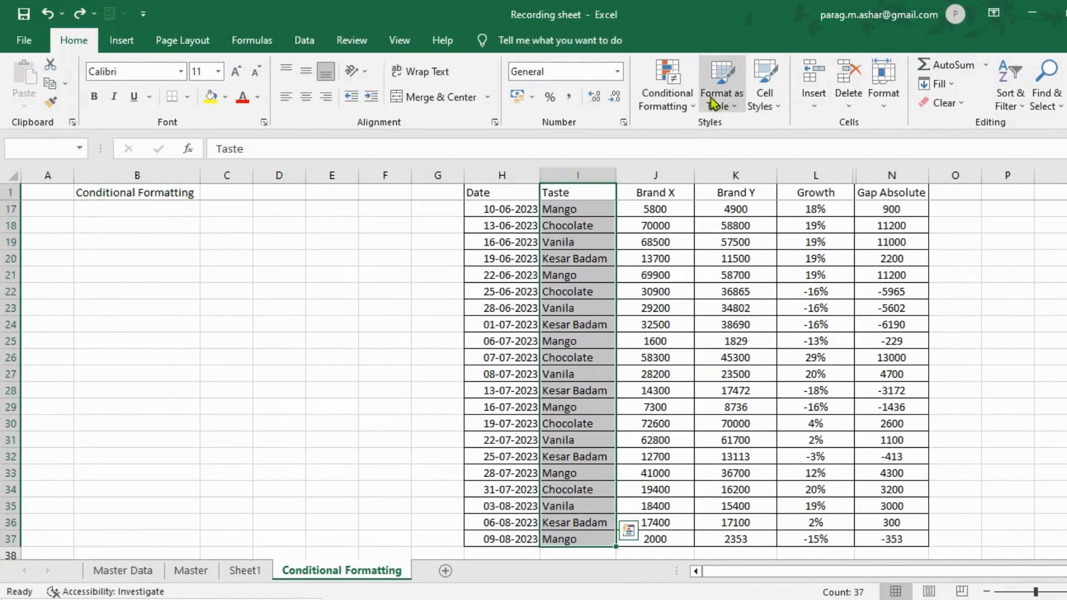
click(677, 84)
mouse_move(698, 144)
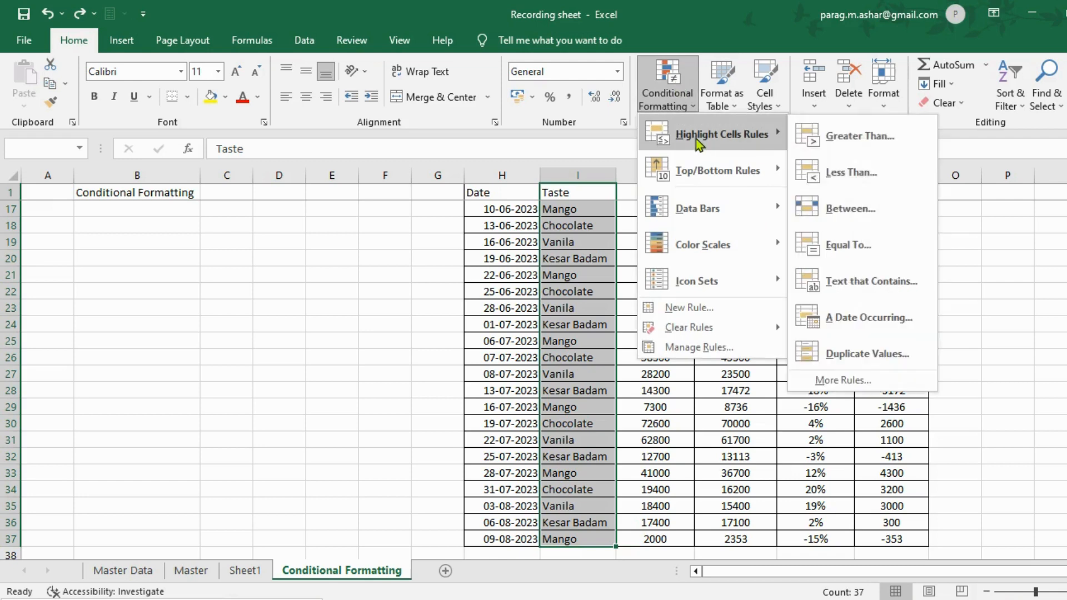
click(849, 279)
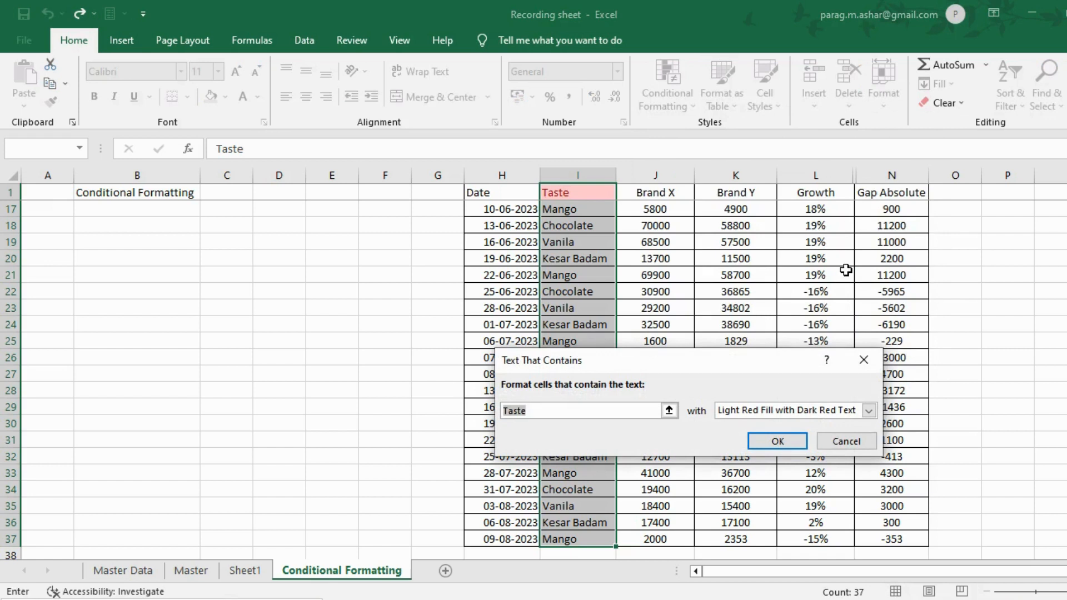
text(Ch)
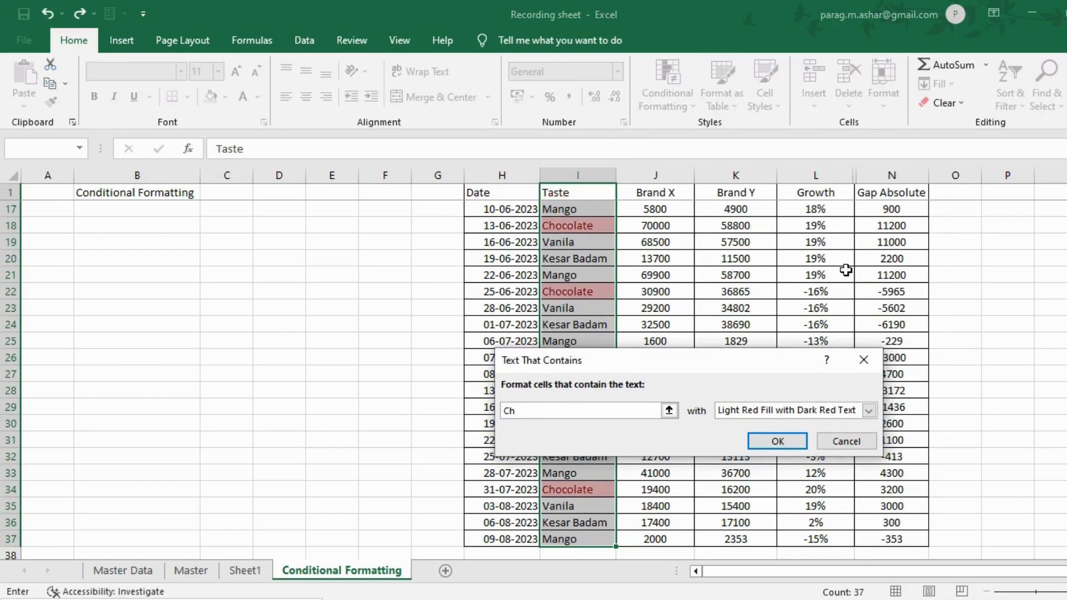
text(ocolate)
key(Return)
- Examine the highlighted cells down the Taste column, and undo the Text that Contains rule
key(Down)
key(Down)
key(Down)
key(Down)
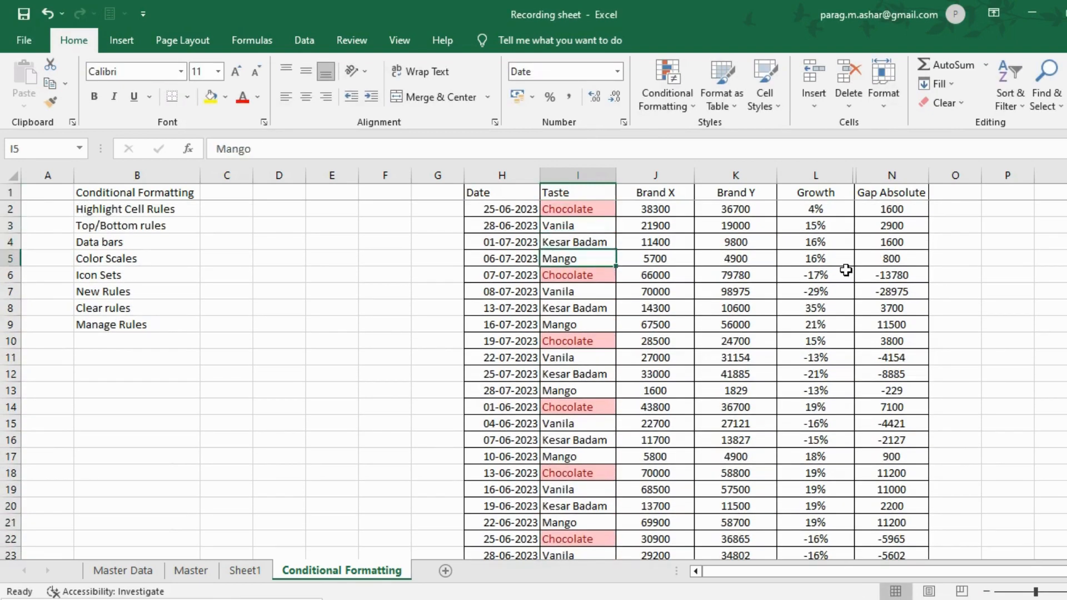
key(Down)
key(ctrl+z)
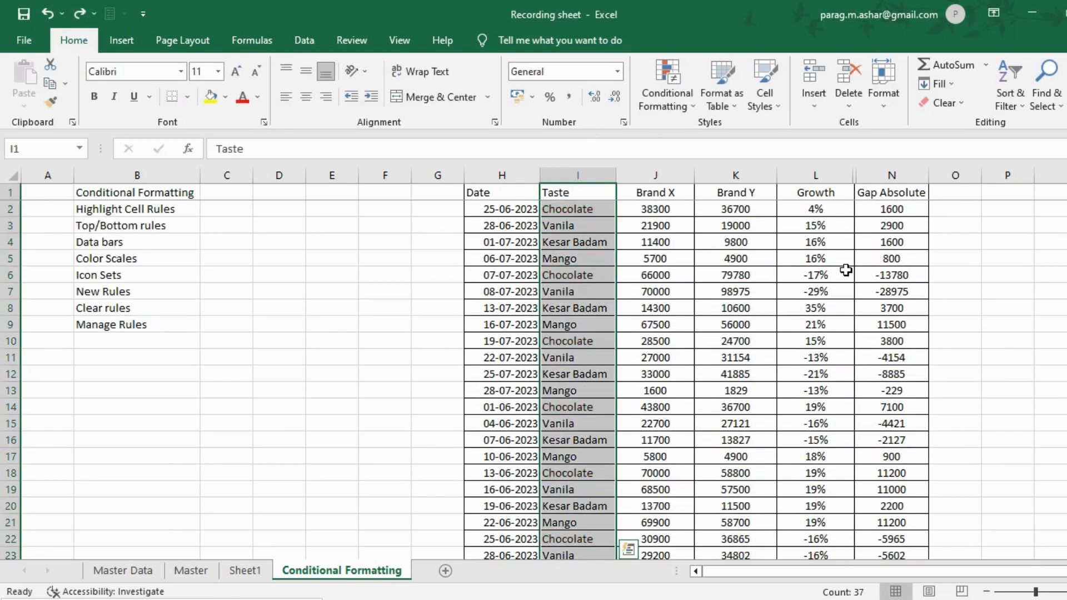
- Start an A Date Occurring highlight rule on the whole Date column
click(505, 199)
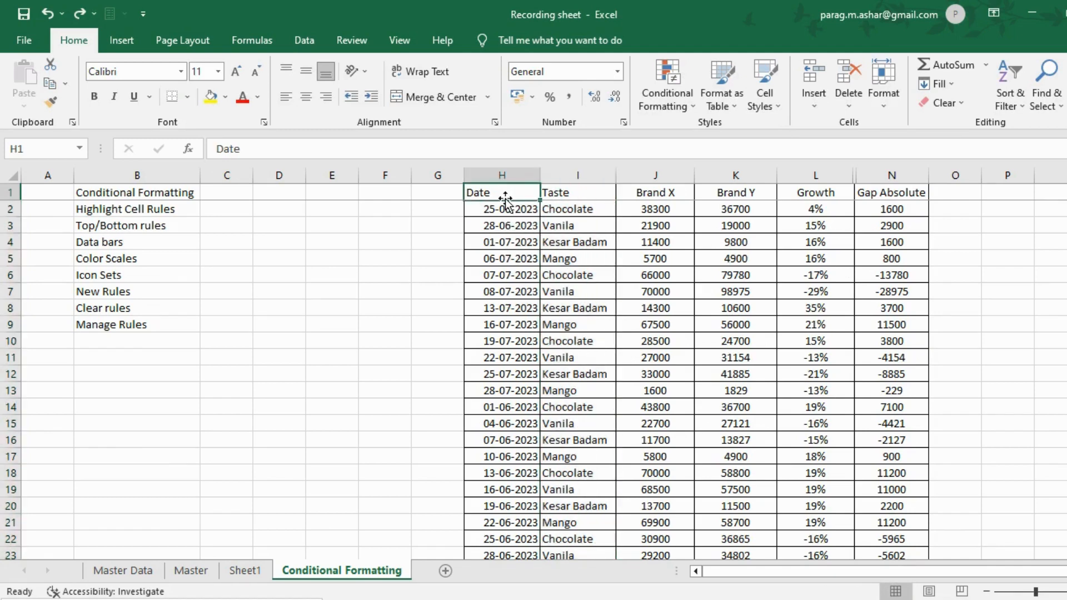
key(ctrl+shift+Down)
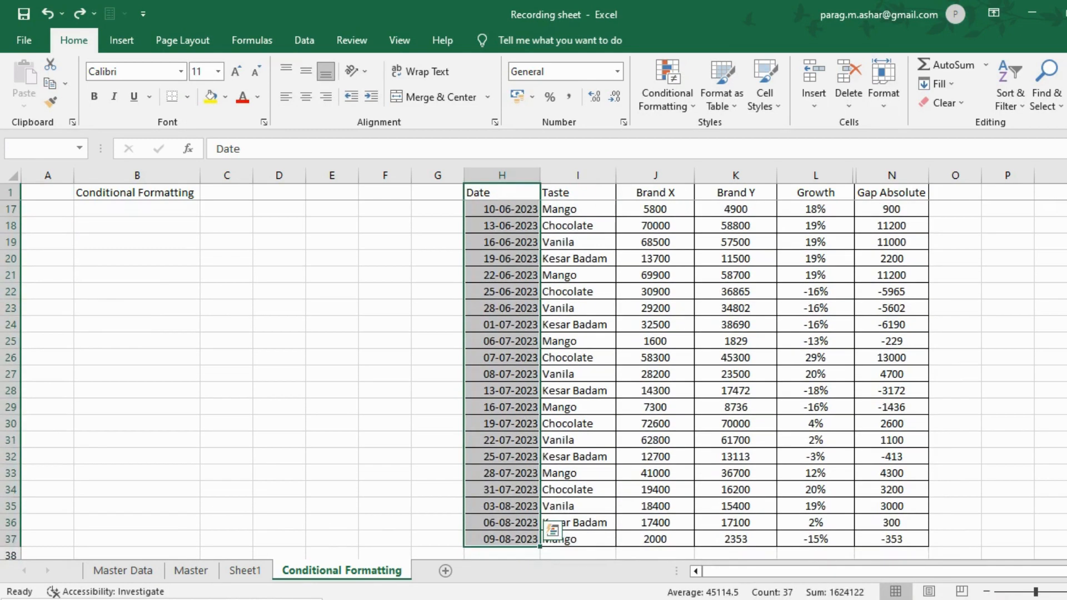
scroll(695, 378, up, 2)
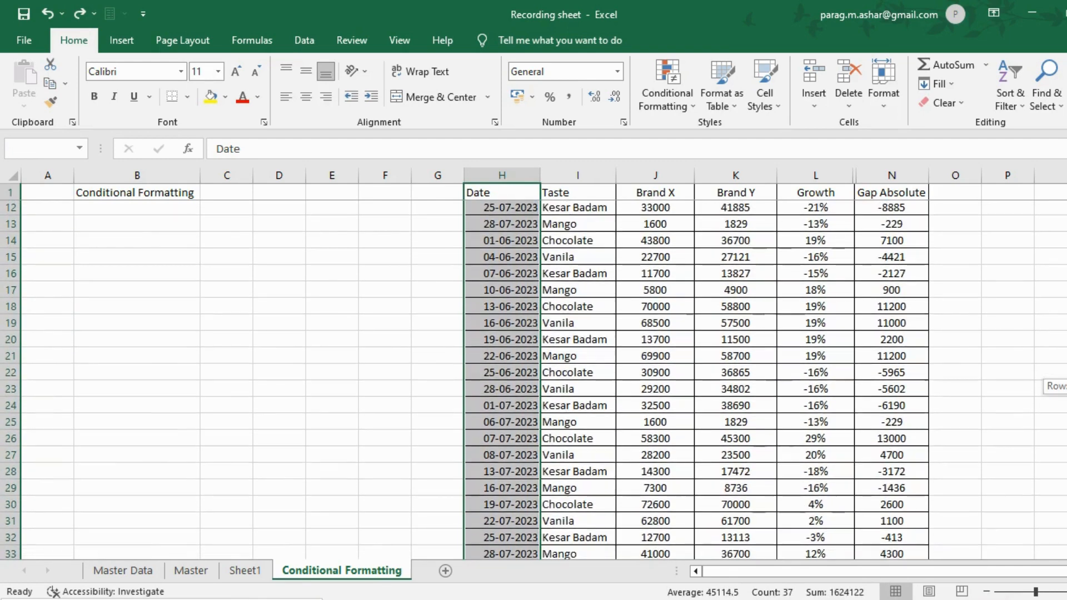
click(675, 96)
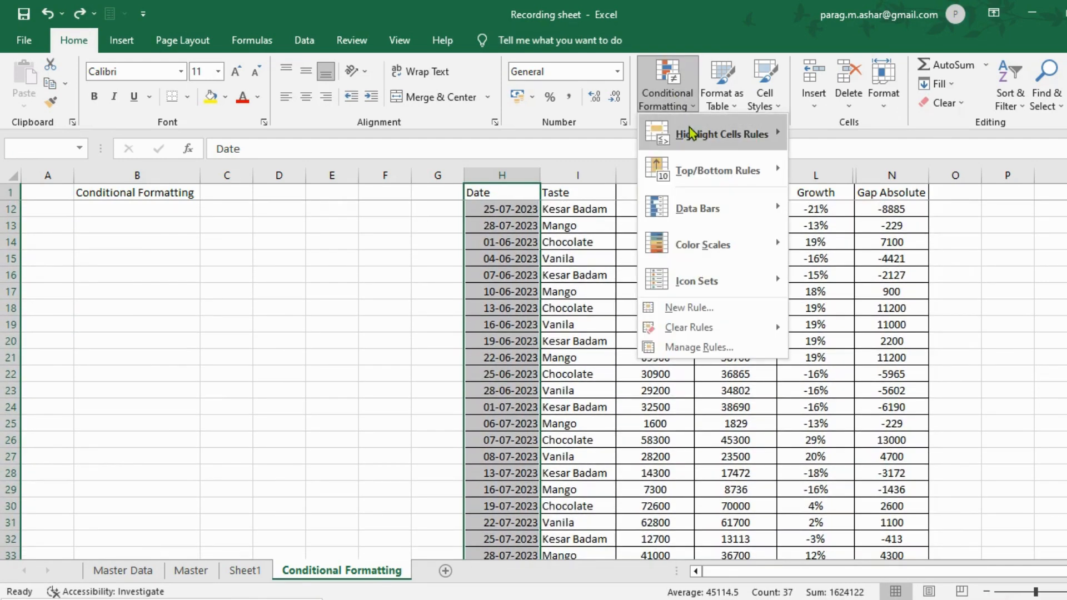
mouse_move(692, 135)
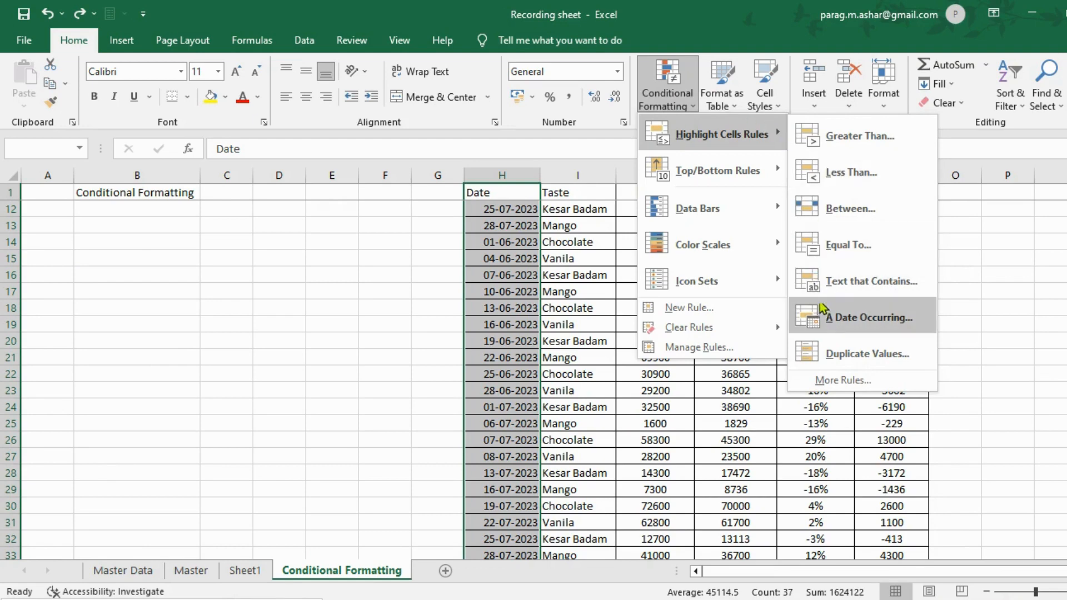
click(821, 311)
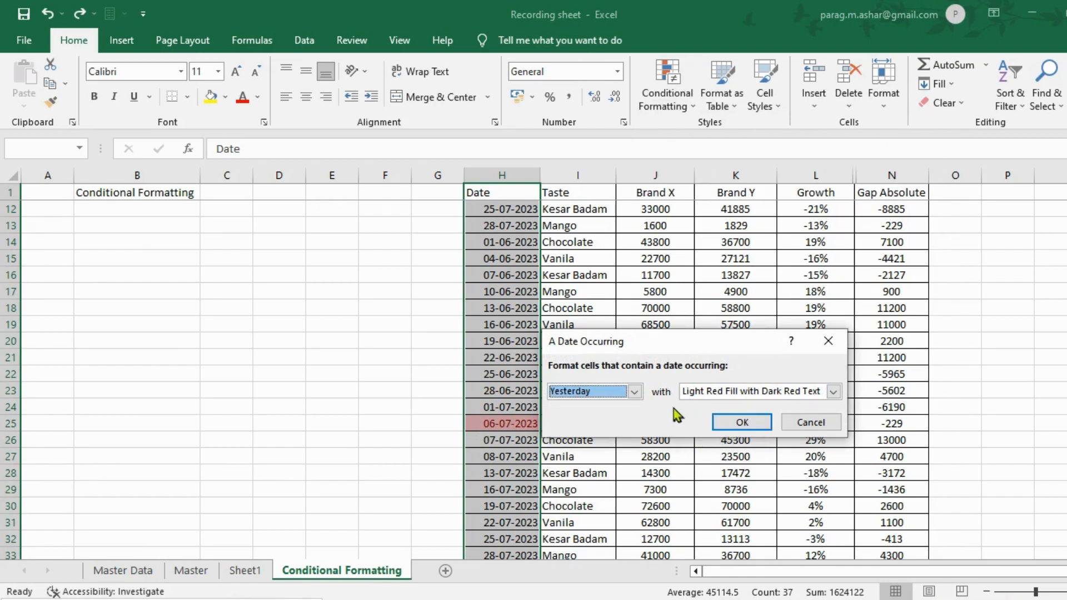
- Preview the date rule on the Date column with Today, Tomorrow and In the last 7 days
click(634, 392)
click(618, 417)
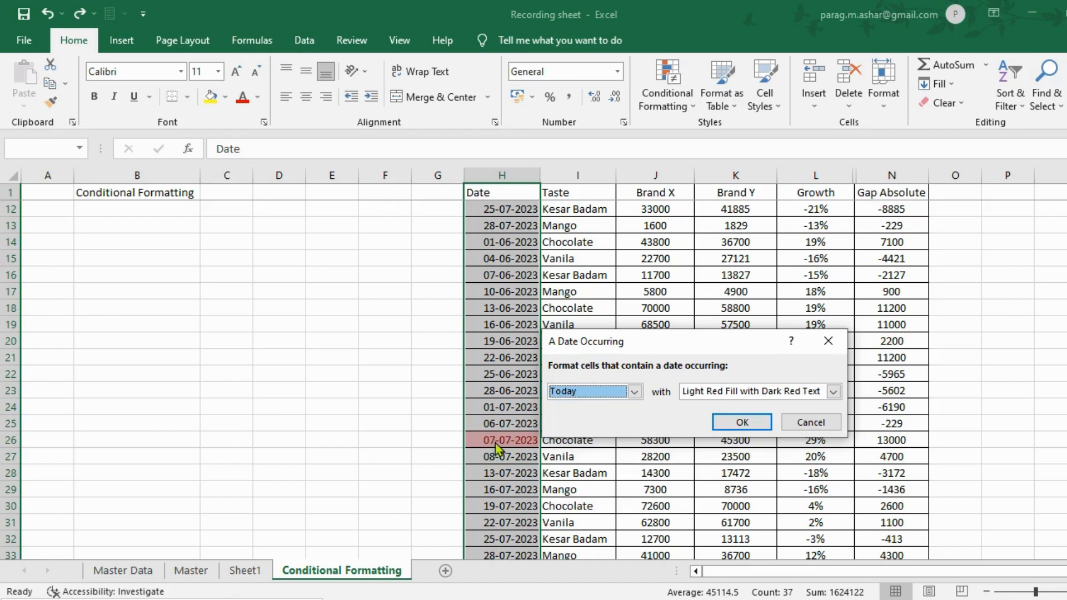
click(634, 392)
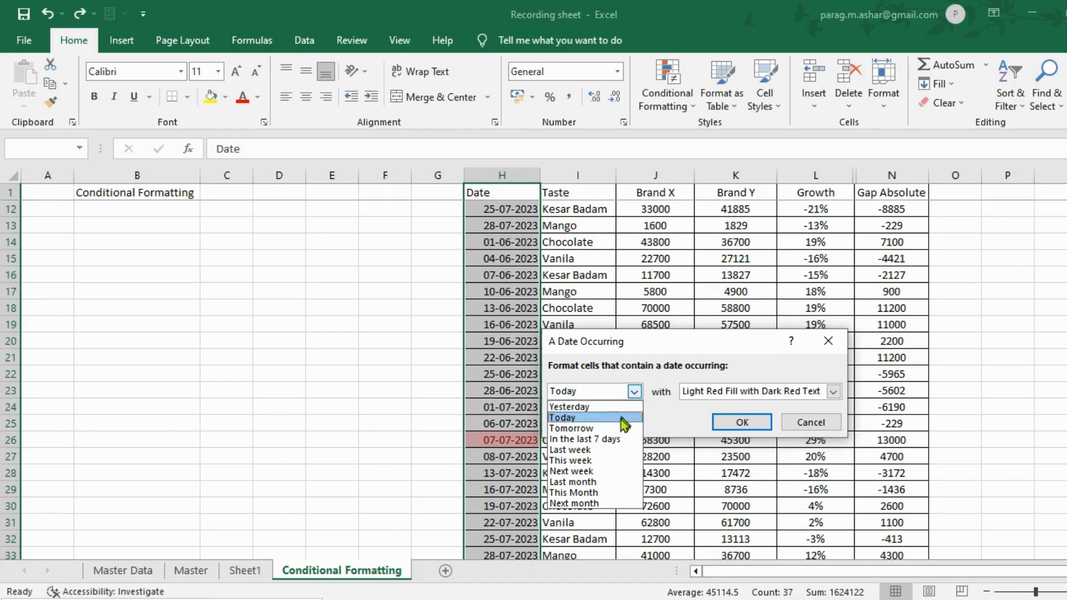
click(617, 429)
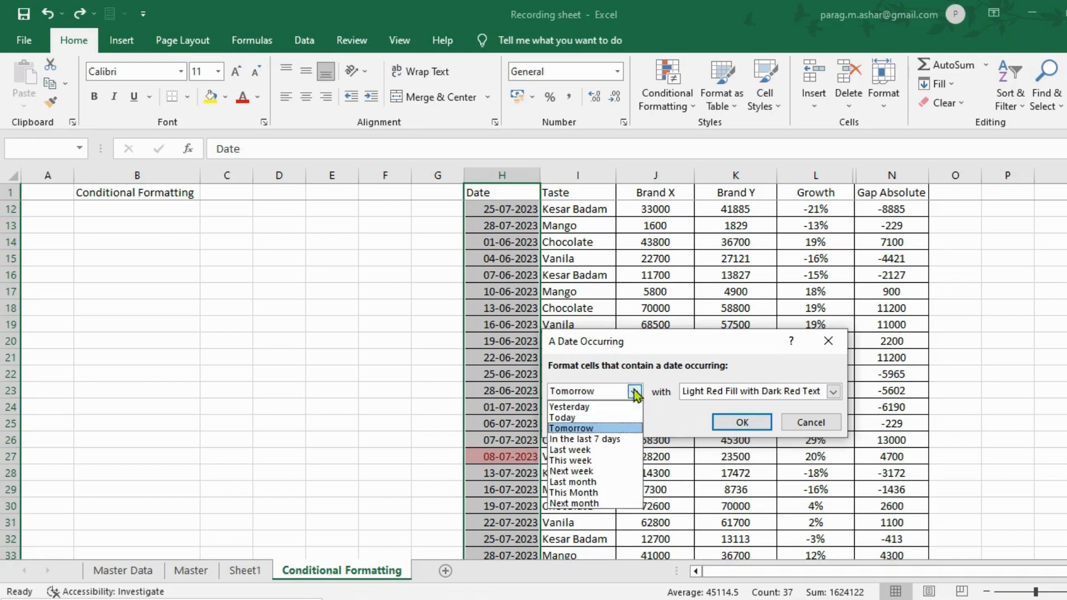
click(614, 440)
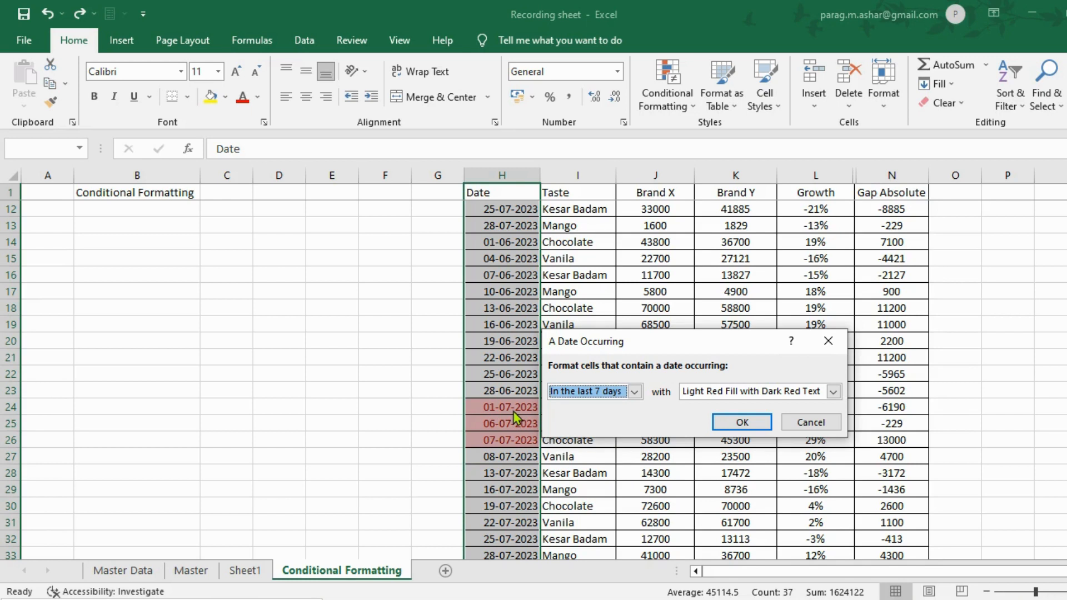
- Preview the date rule with the weekly periods Last week, This week and Next week
click(633, 395)
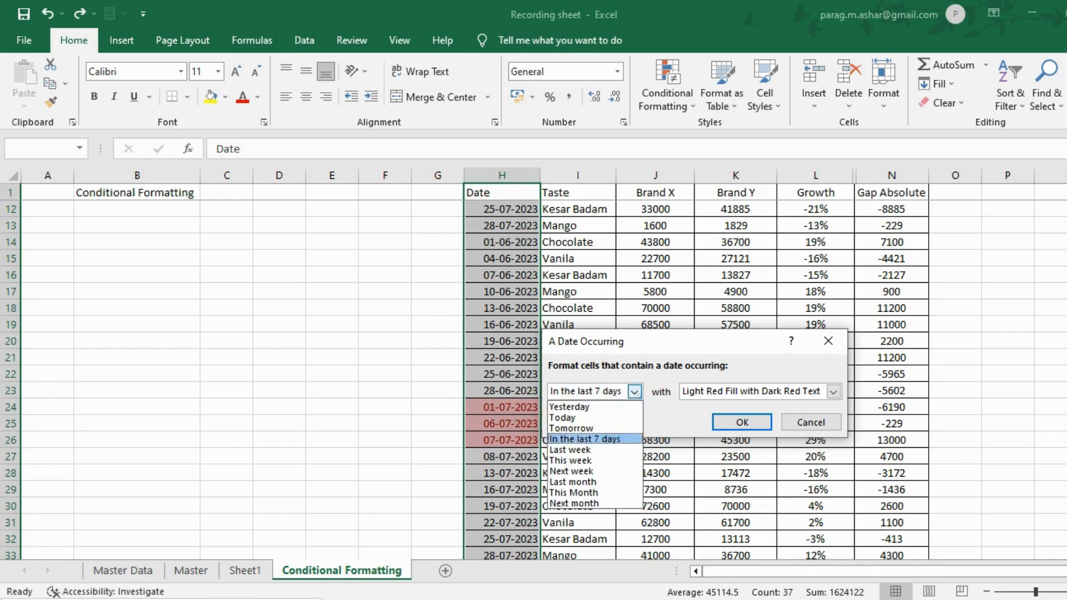
click(600, 451)
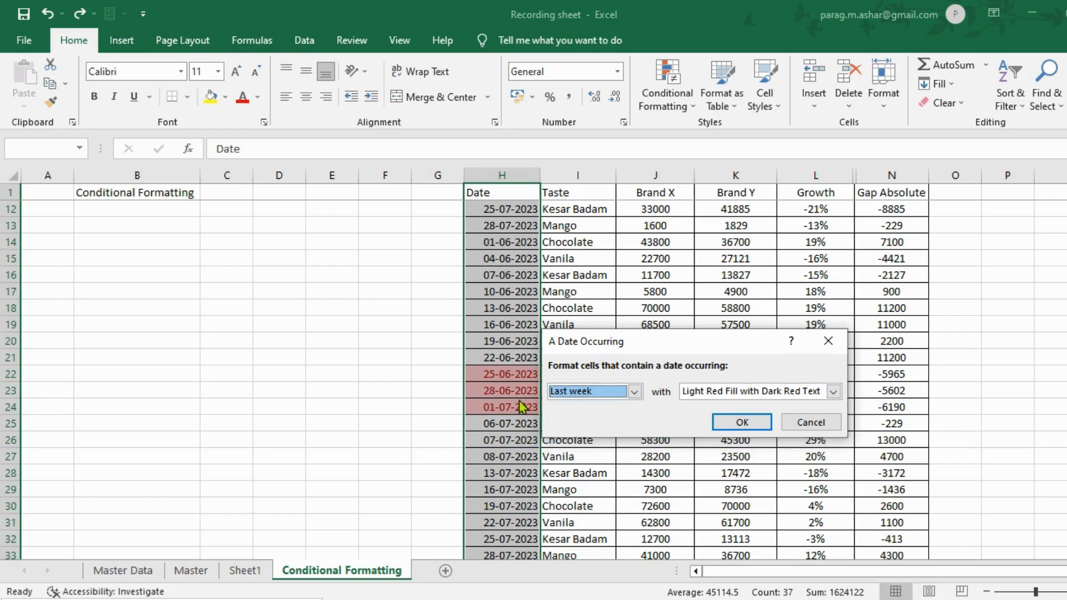
click(634, 393)
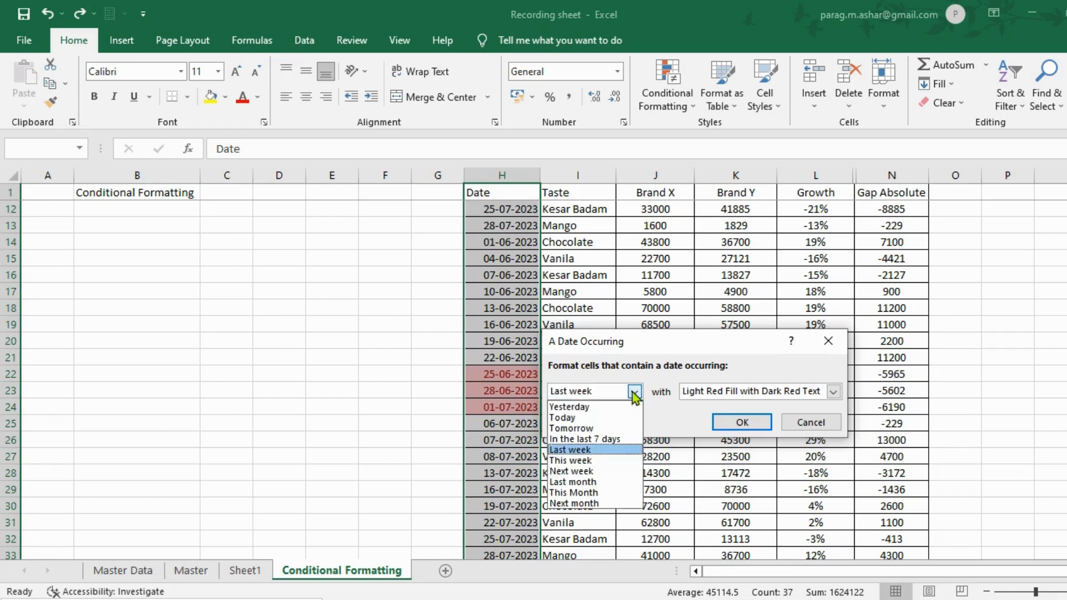
click(592, 461)
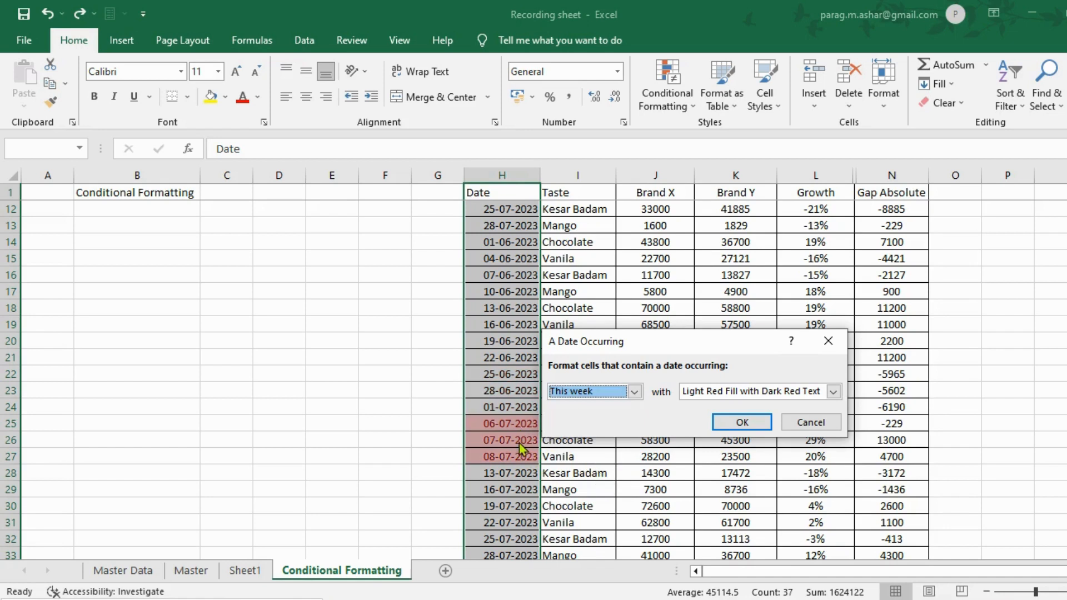
click(639, 391)
click(597, 473)
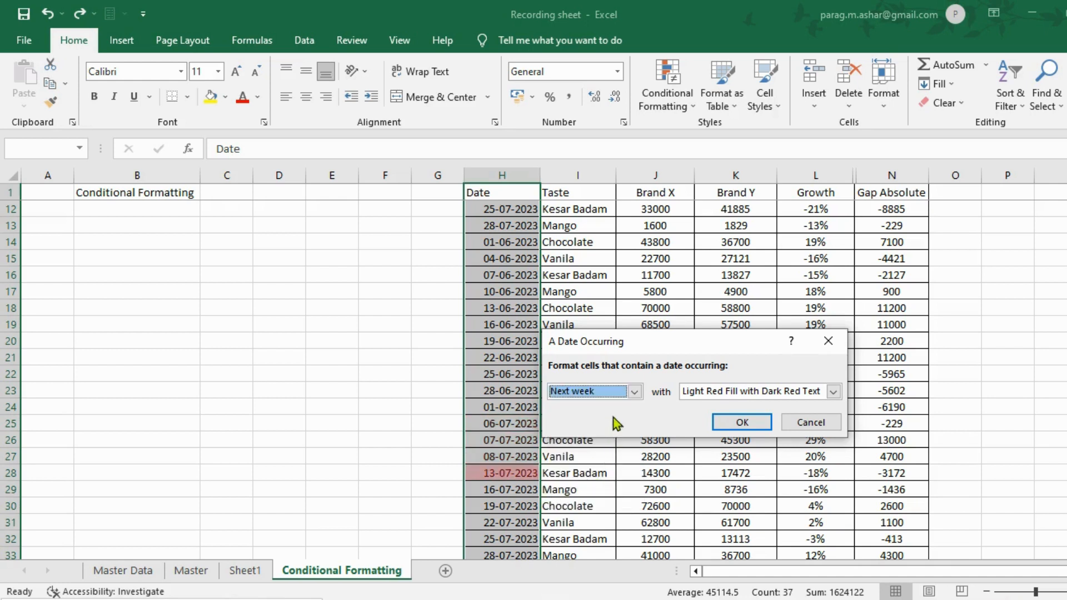
- Preview the date rule with the periods Last month and This Month
click(634, 392)
click(607, 483)
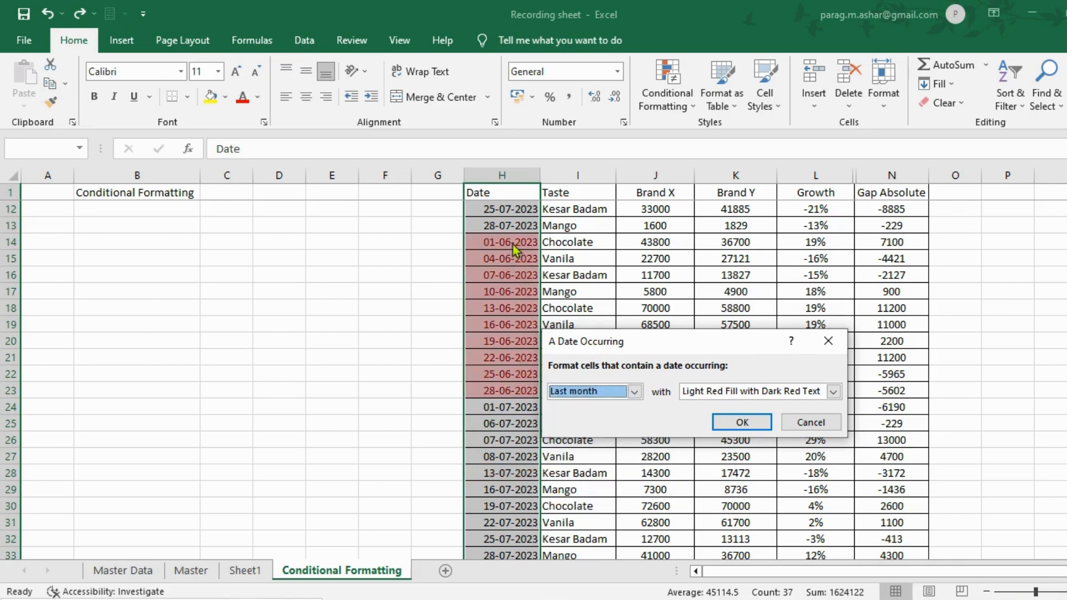
click(634, 392)
click(594, 493)
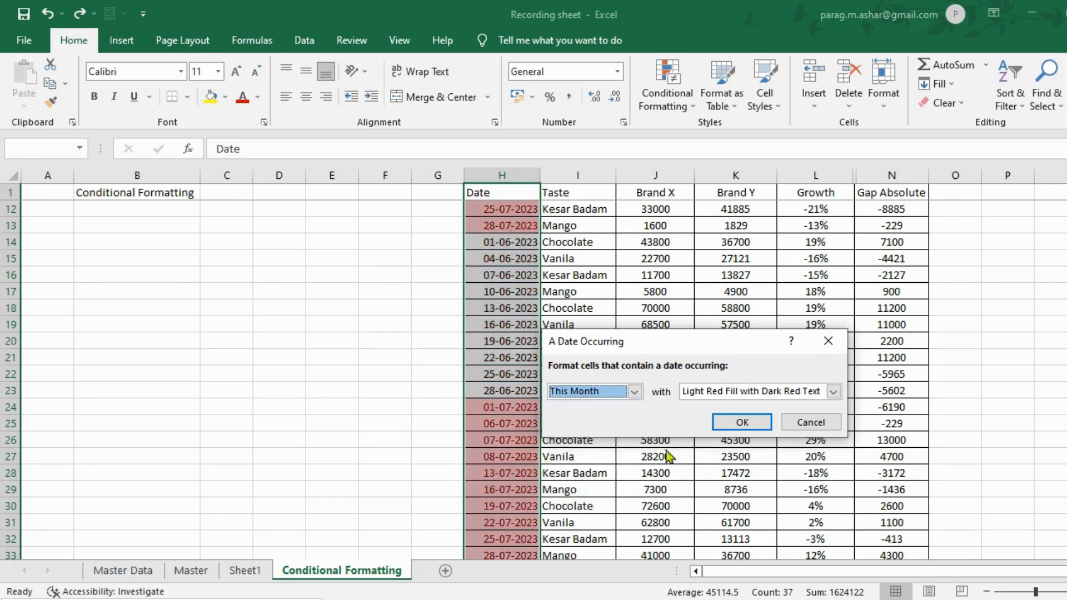
- Highlight the dates occurring Next month in the Date column using Light Red Fill with Dark Red Text
click(638, 393)
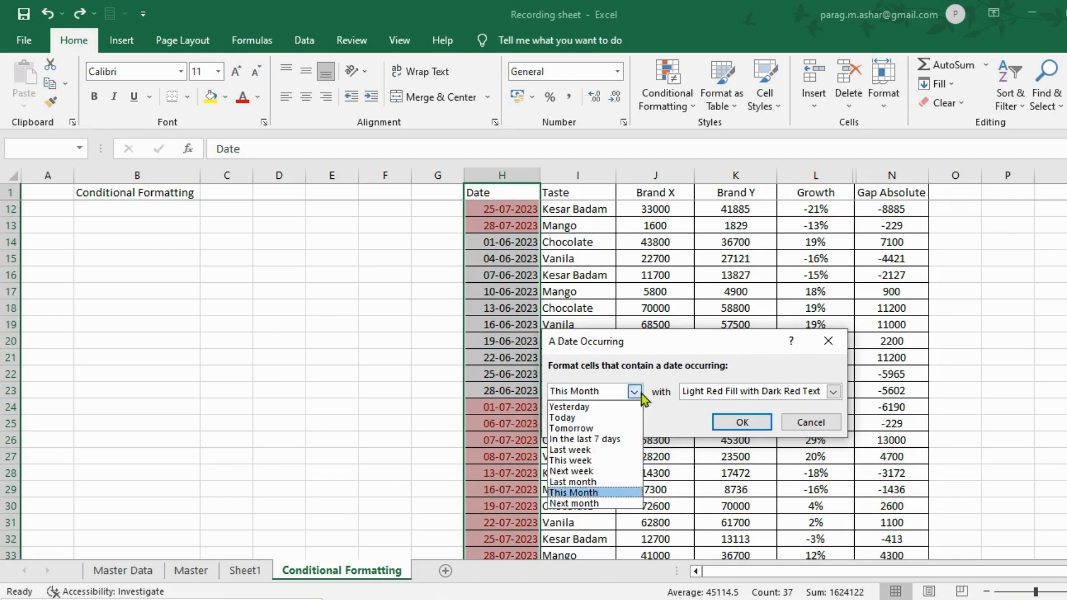
click(604, 504)
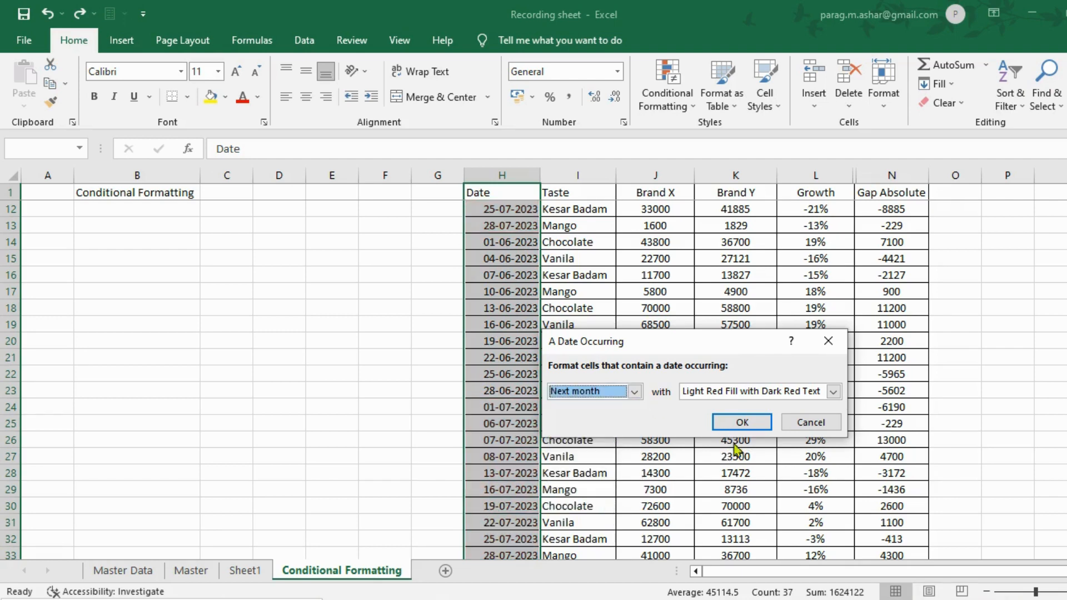
click(751, 421)
- Examine the highlighted dates down to the last row of the Date column, and undo the Next month rule
key(Down)
key(Down)
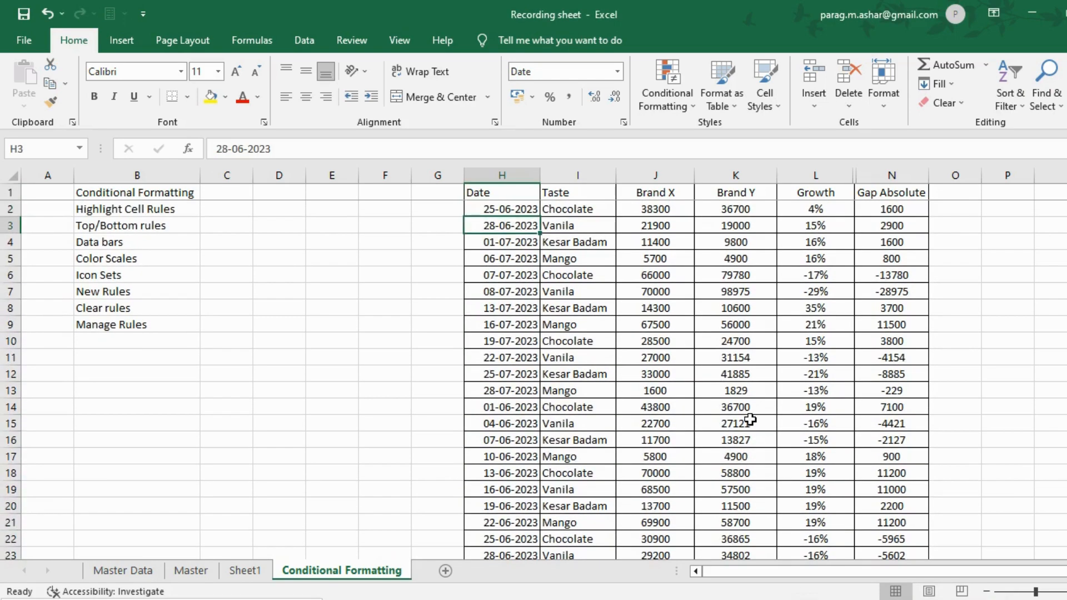
key(ctrl+Down)
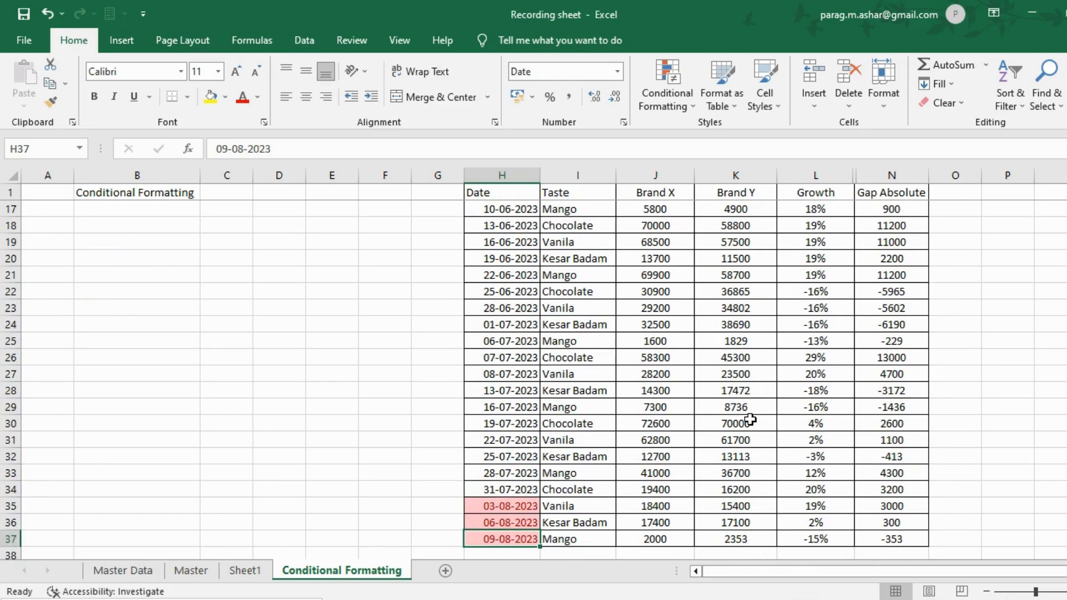
key(ctrl+shift+Up)
key(ctrl+q)
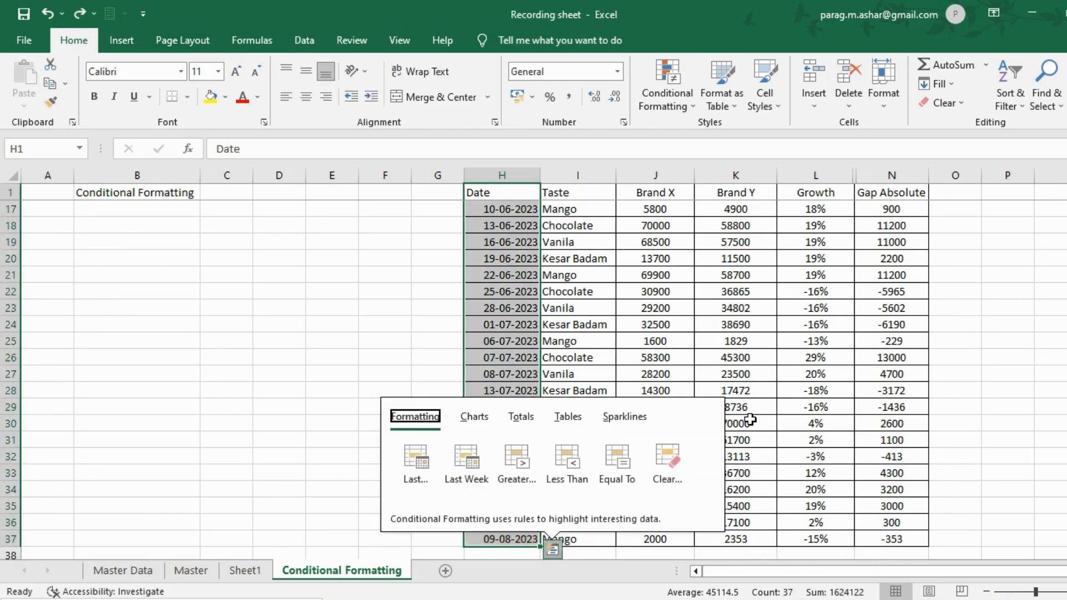
- Highlight the duplicate values across the Brand X and Brand Y columns with Light Red Fill with Dark Red Text
click(680, 106)
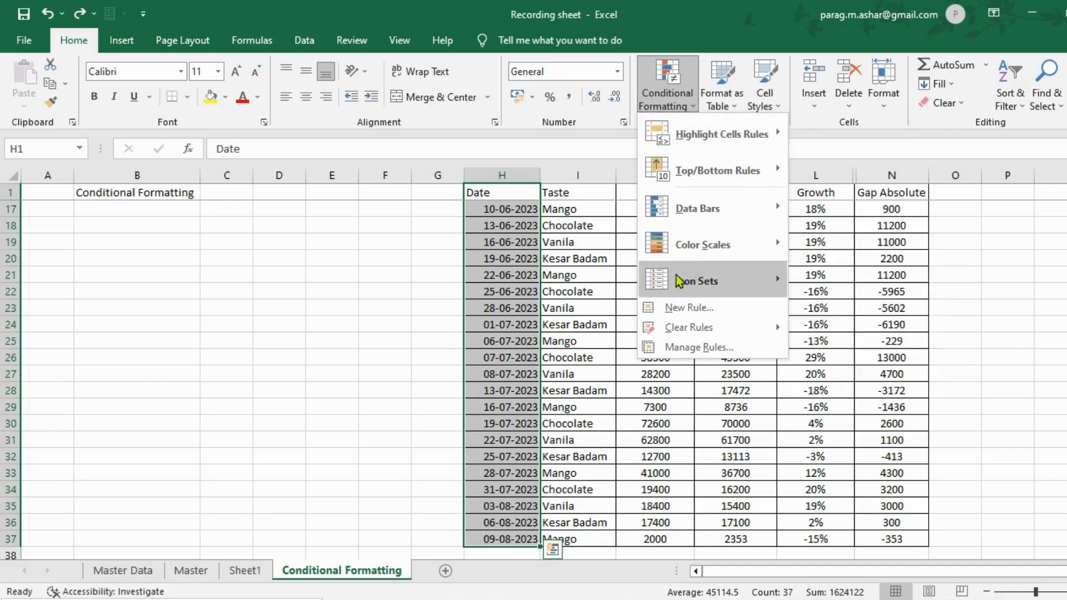
click(558, 360)
key(Up)
key(Down)
key(Right)
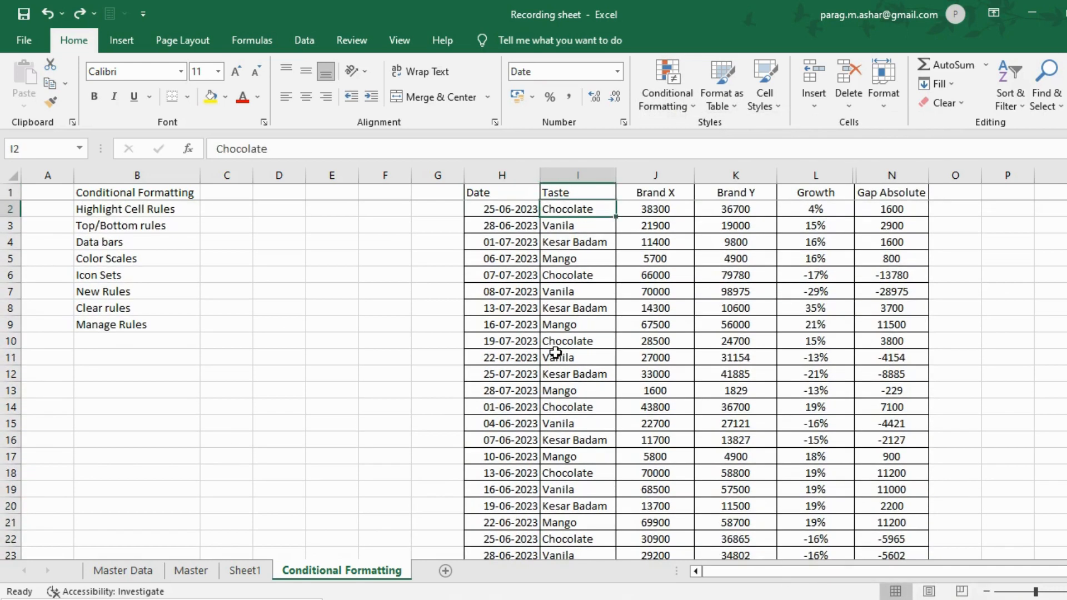
key(Right)
key(shift+Right)
key(ctrl+shift+Down)
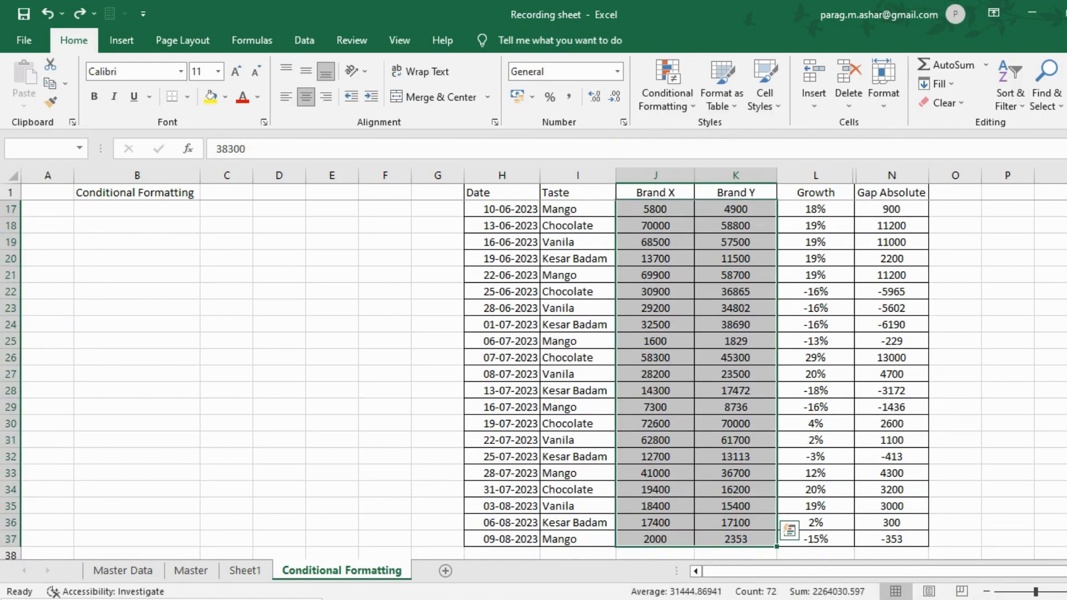
drag(1066, 364, 1066, 222)
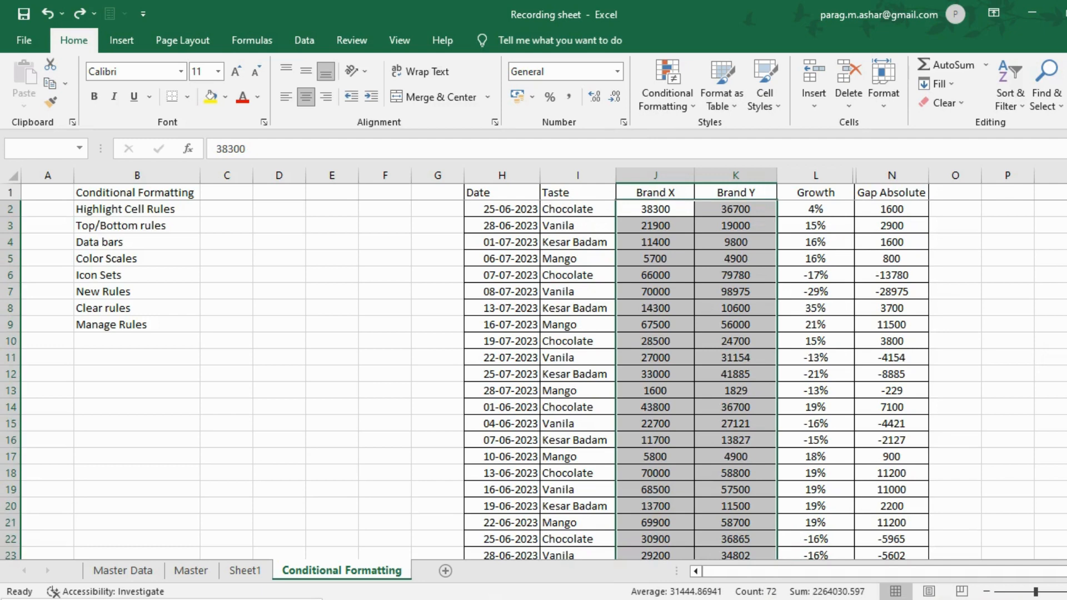
click(672, 81)
mouse_move(747, 139)
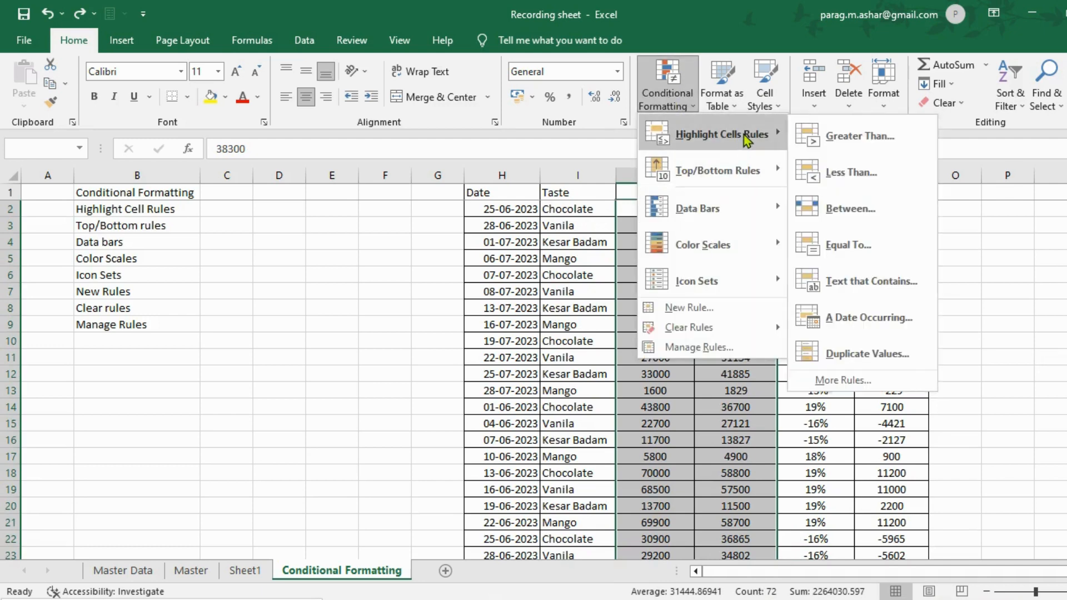
click(840, 353)
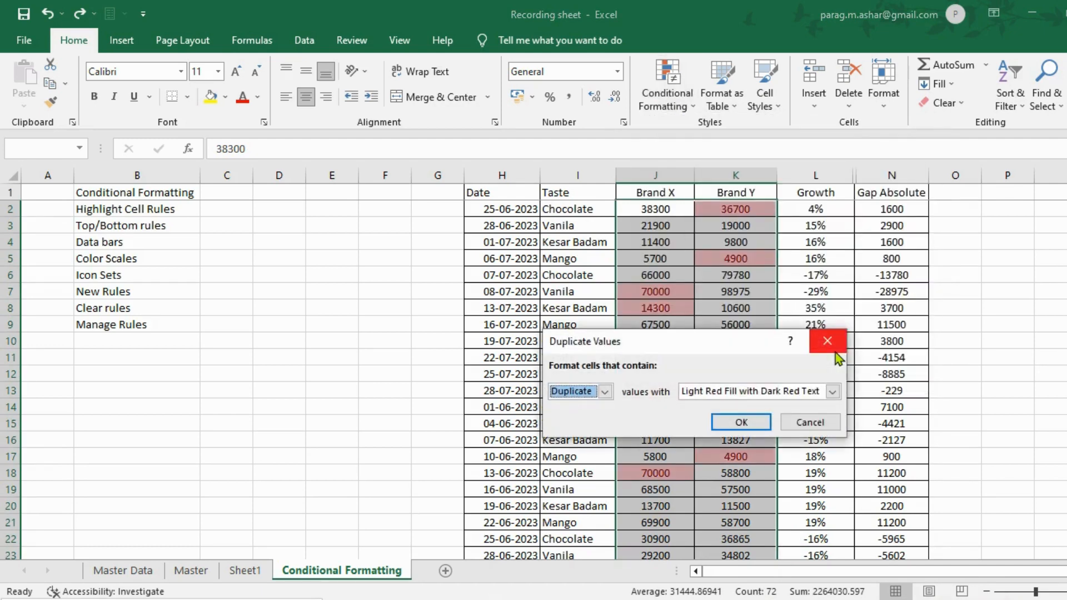
click(722, 421)
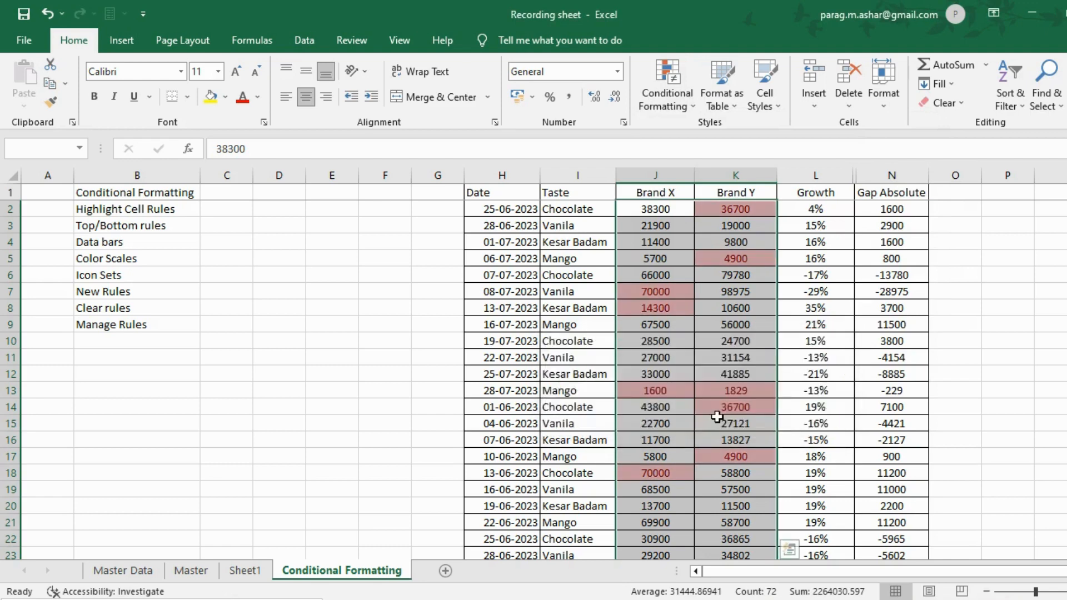
- Check the highlighted duplicates down to the last row, and undo the duplicate values rule
key(Down)
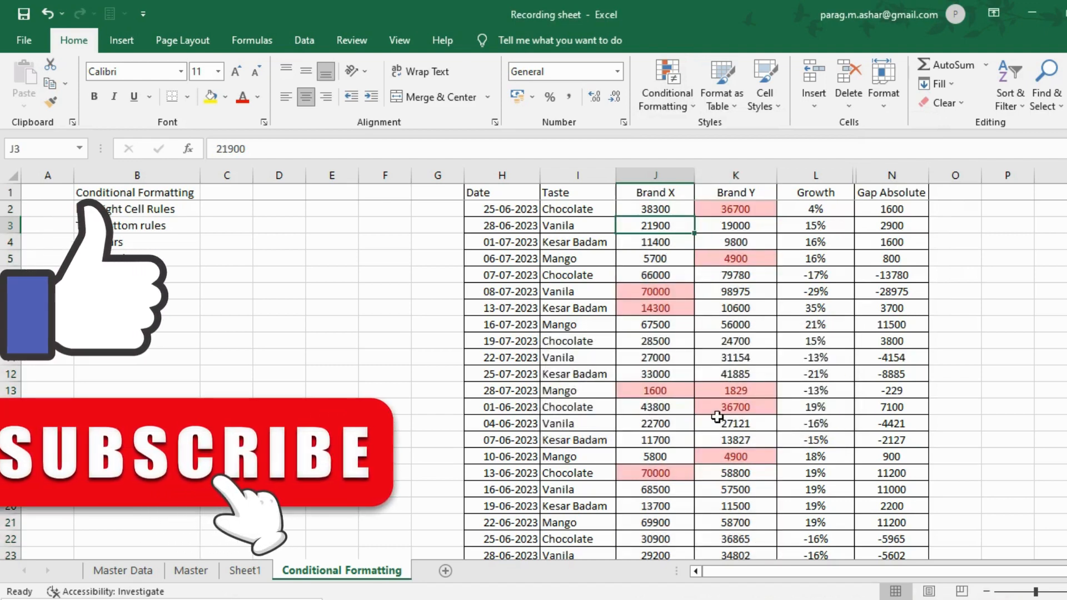
key(ctrl+Down)
key(ctrl+z)
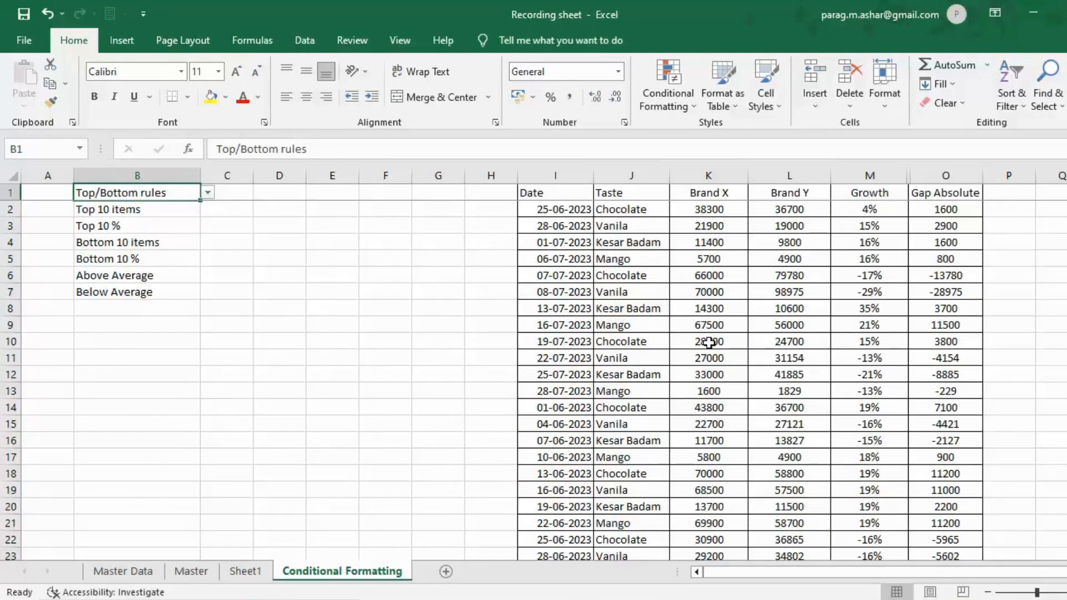
- Select the Brand X and Brand Y figures from row 2 down to row 37, without the headers
key(ctrl+Right)
key(Right)
key(Right)
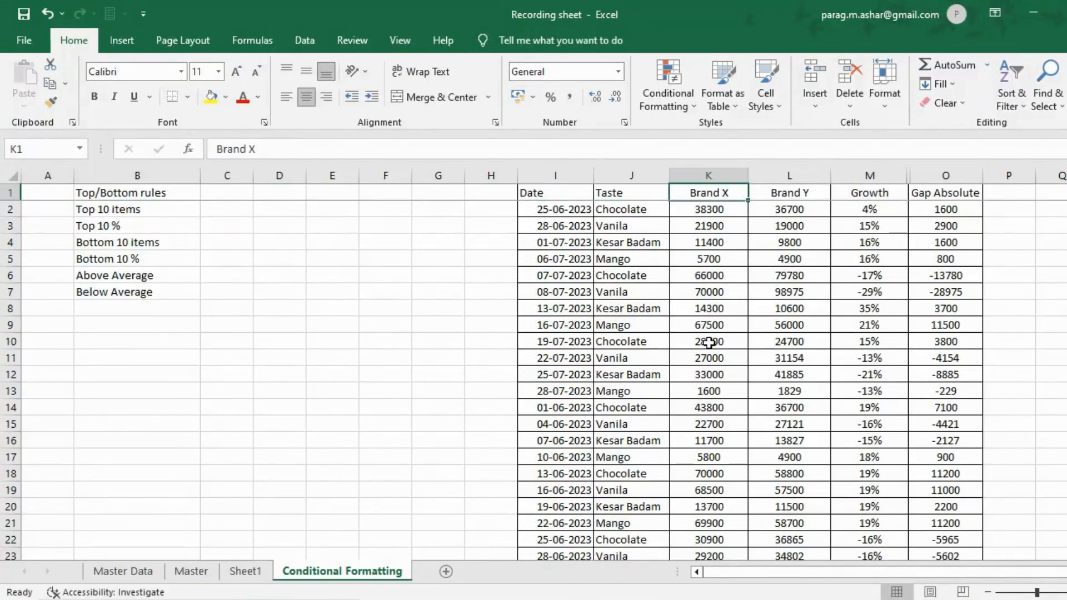
key(Down)
key(shift+Right)
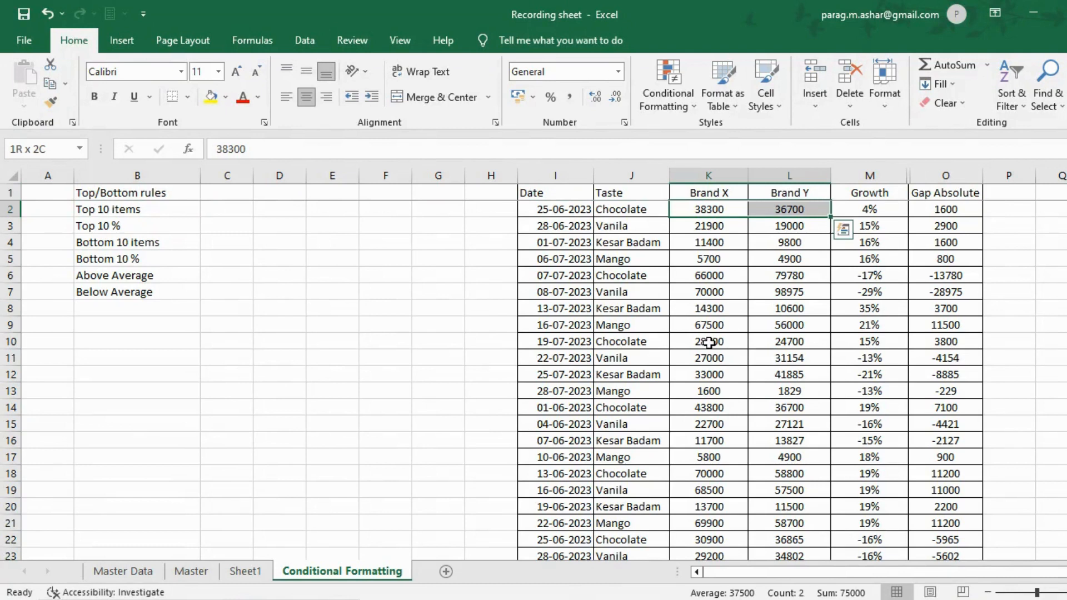
key(ctrl+q)
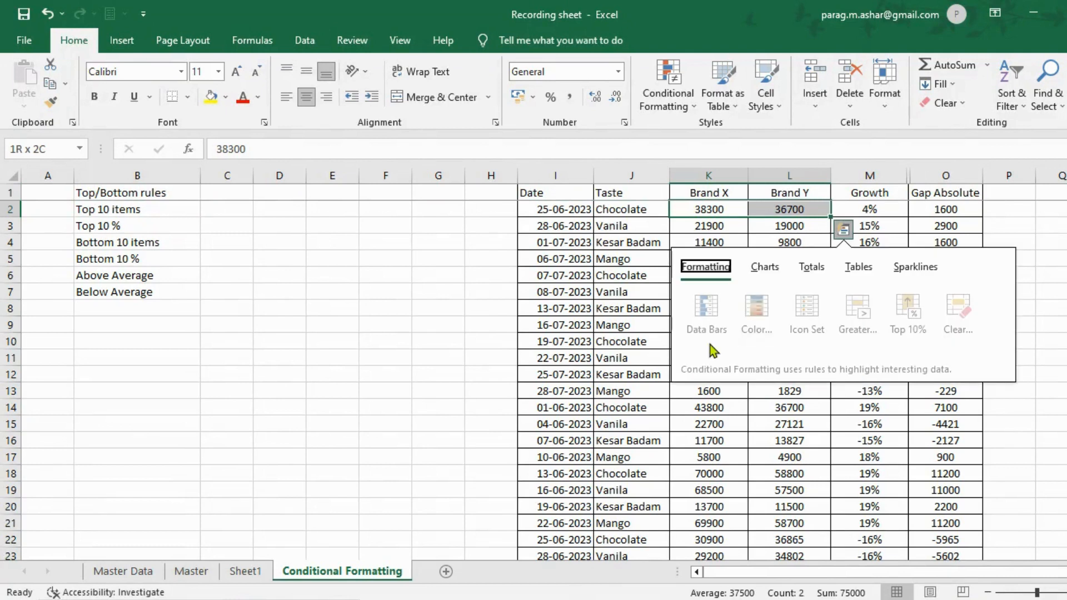
key(Escape)
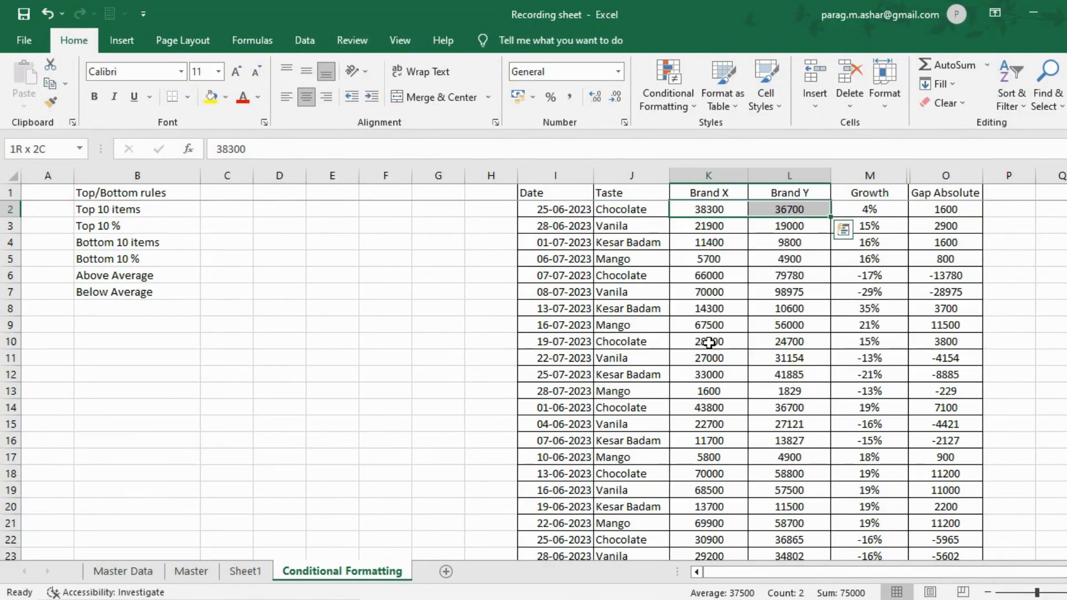
key(shift+Down)
key(shift+Down)
key(shift+Down)
key(shift+Down)
key(shift+Down)
key(shift+Down)
key(shift+Down)
key(shift+Down)
key(shift+Down)
key(shift+Down)
key(shift+Down)
key(shift+Down)
key(shift+Down)
key(shift+Down)
key(shift+Down)
key(shift+Down)
key(shift+Down)
key(shift+Down)
key(shift+Down)
key(shift+Down)
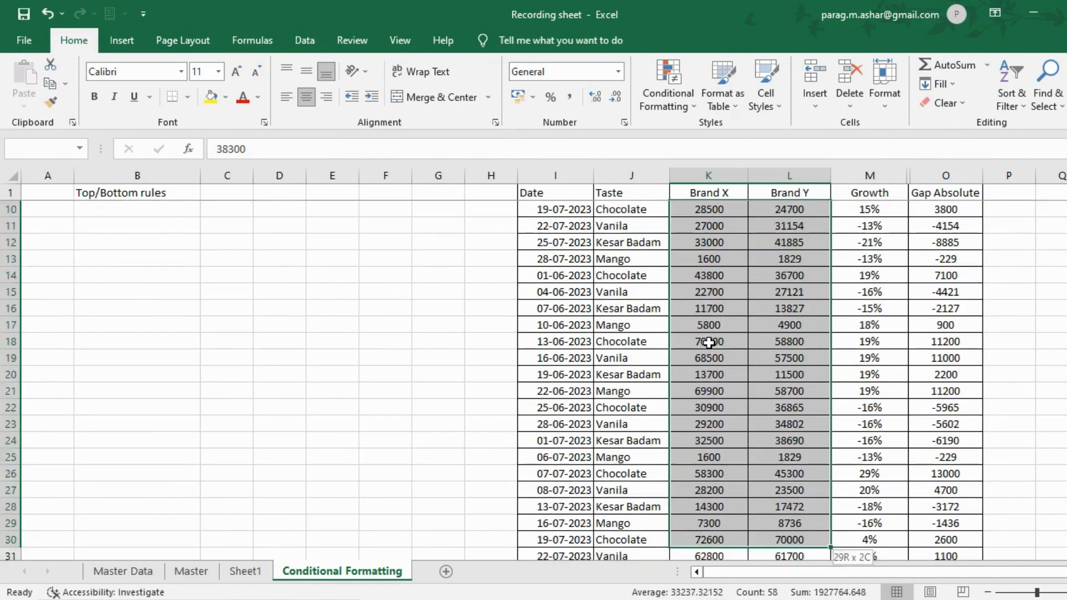
key(shift+Down)
key(shift+Down)
key(shift+Down)
key(shift+Down)
key(shift+Down)
key(shift+Down)
key(shift+Down)
key(shift+Down)
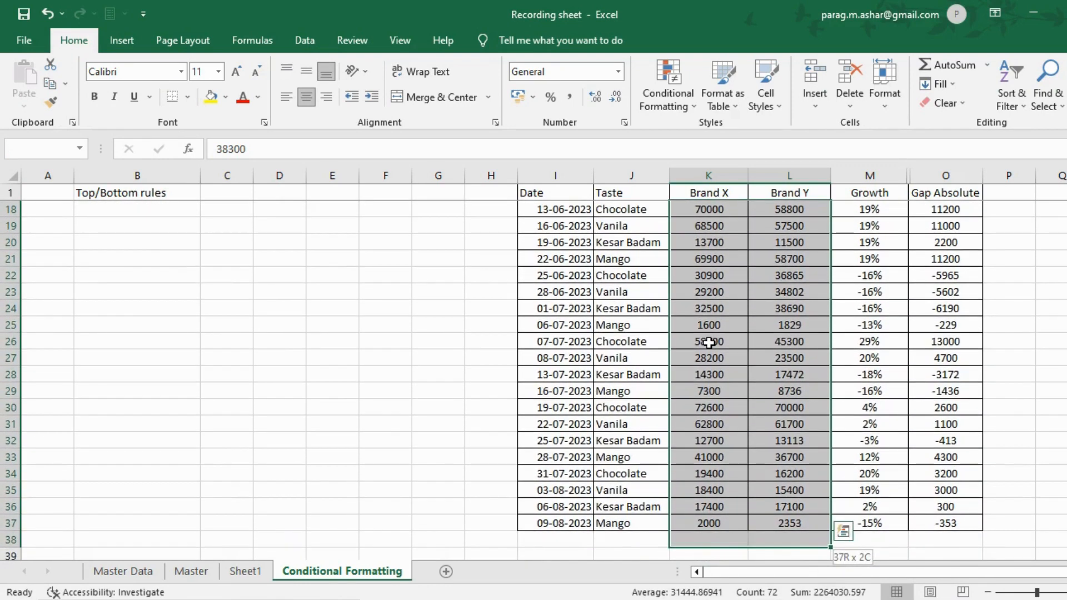
key(shift+Up)
- Highlight the top 15 items among the selected brand figures with Light Red Fill with Dark Red Text
click(662, 89)
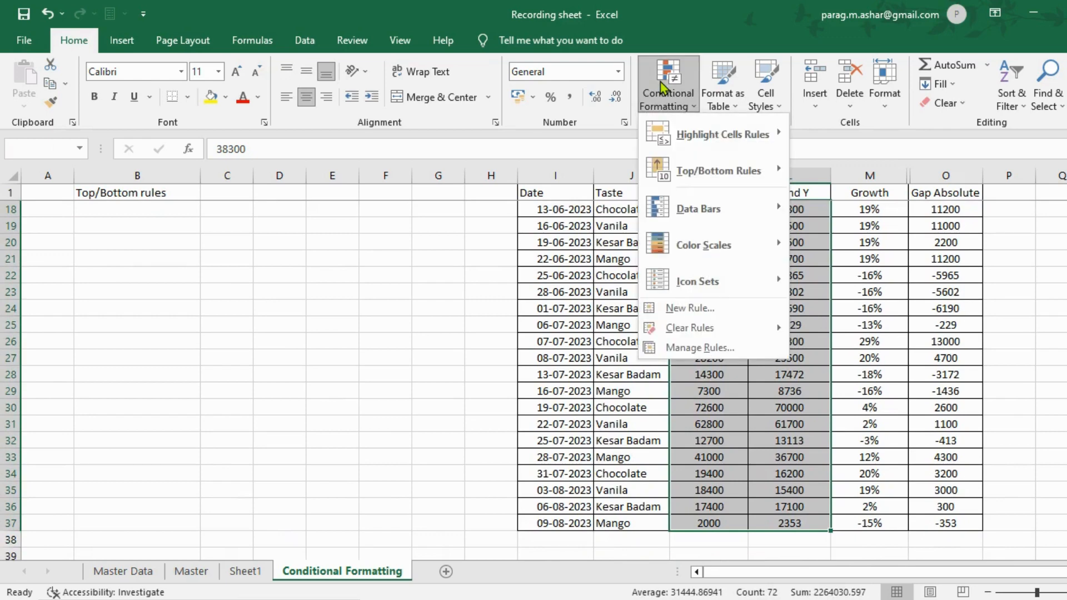
mouse_move(689, 166)
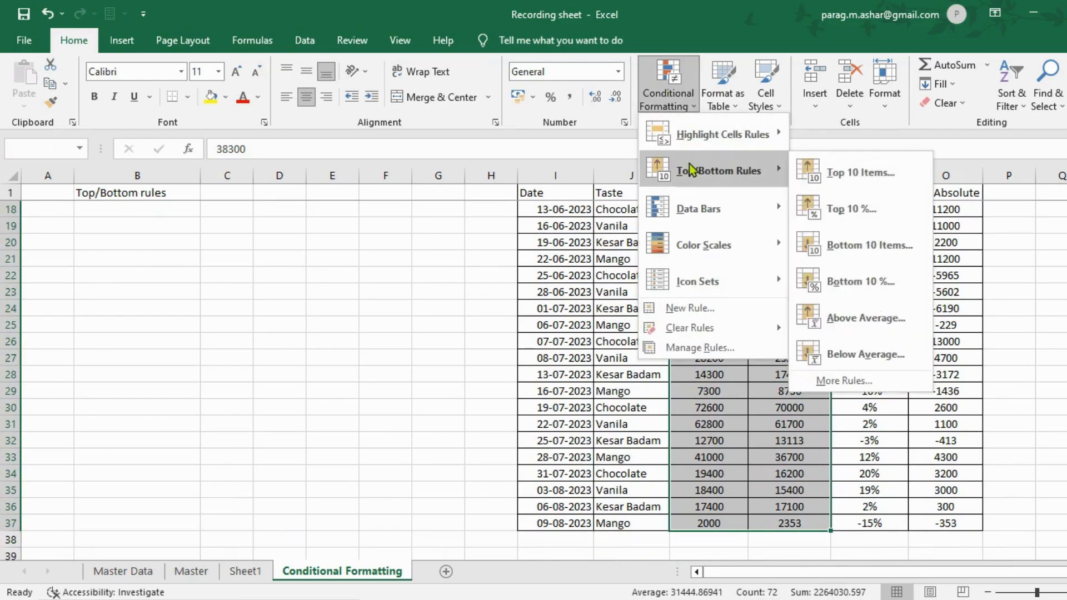
click(825, 176)
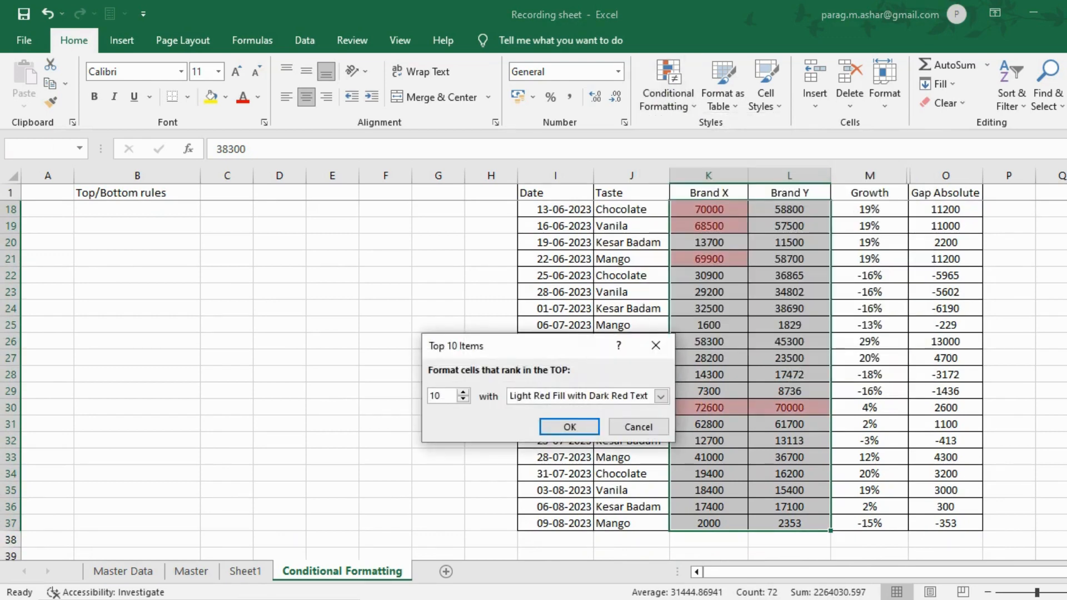
drag(537, 358, 751, 304)
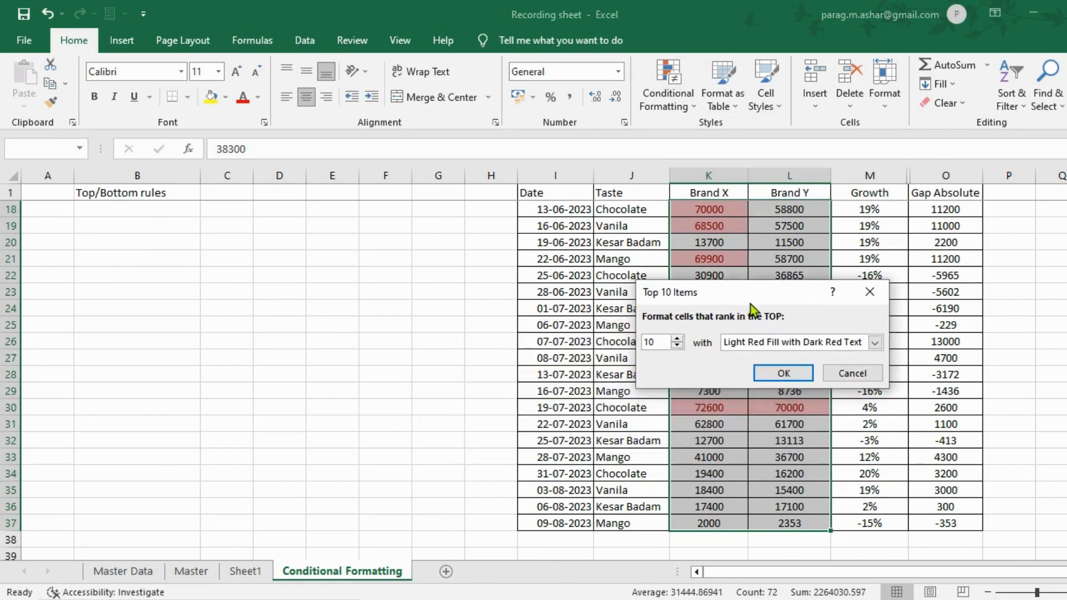
click(677, 339)
click(677, 345)
click(678, 346)
click(678, 339)
click(677, 338)
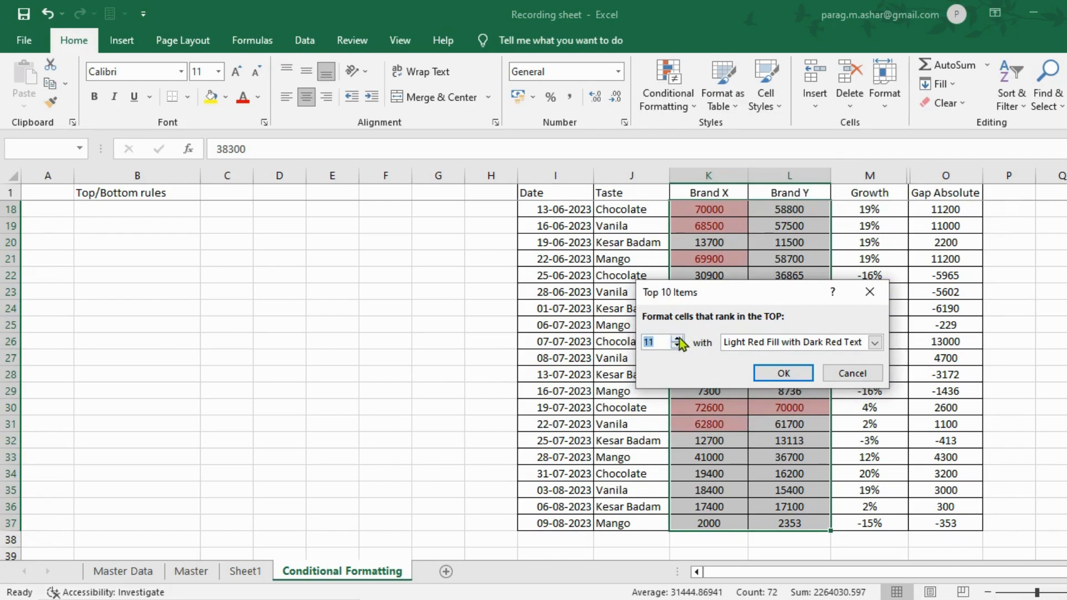
text(15)
key(Return)
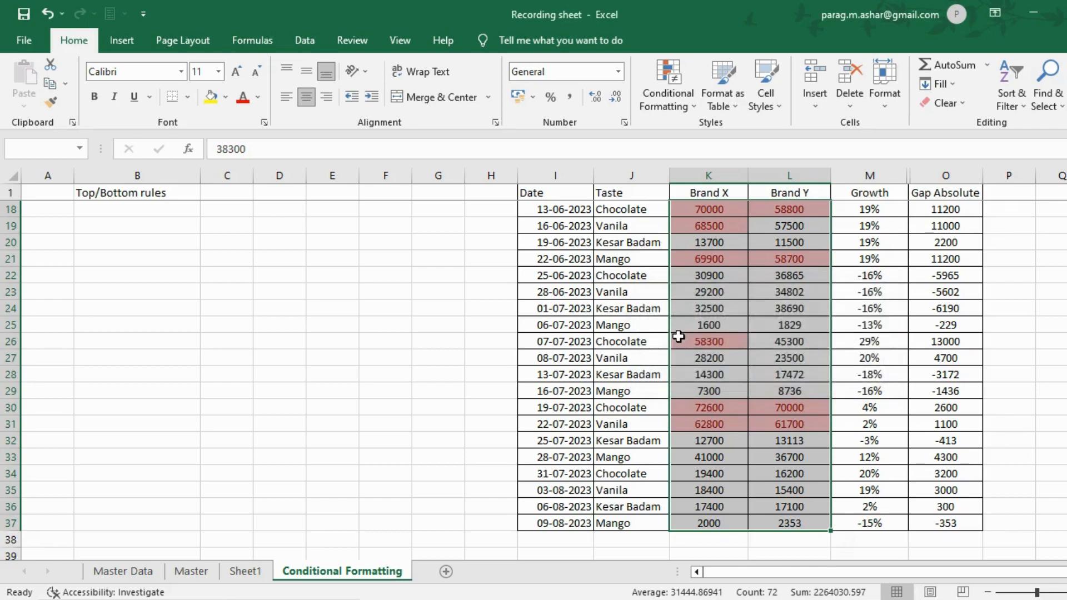
- Examine the highlighted top items down the Brand X column, and undo the top 15 rule
key(Down)
key(Up)
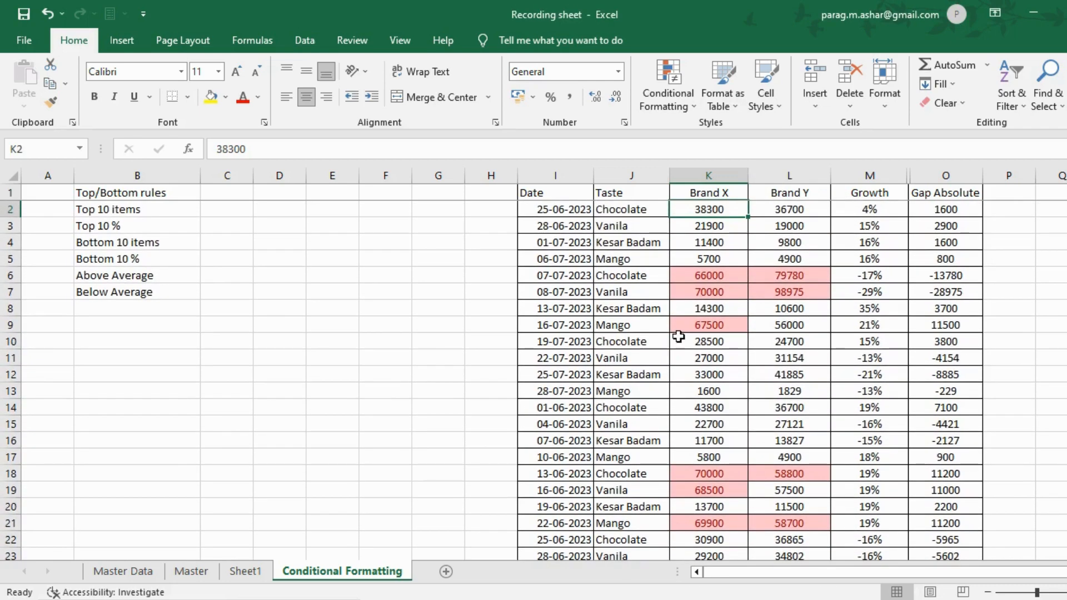
key(Down)
key(Down)
key(Down)
key(Down)
key(Down)
key(Down)
key(Down)
key(Down)
key(Down)
key(Down)
key(Down)
key(Down)
key(Down)
key(Down)
key(Down)
key(Down)
key(Down)
key(Down)
key(Down)
key(Down)
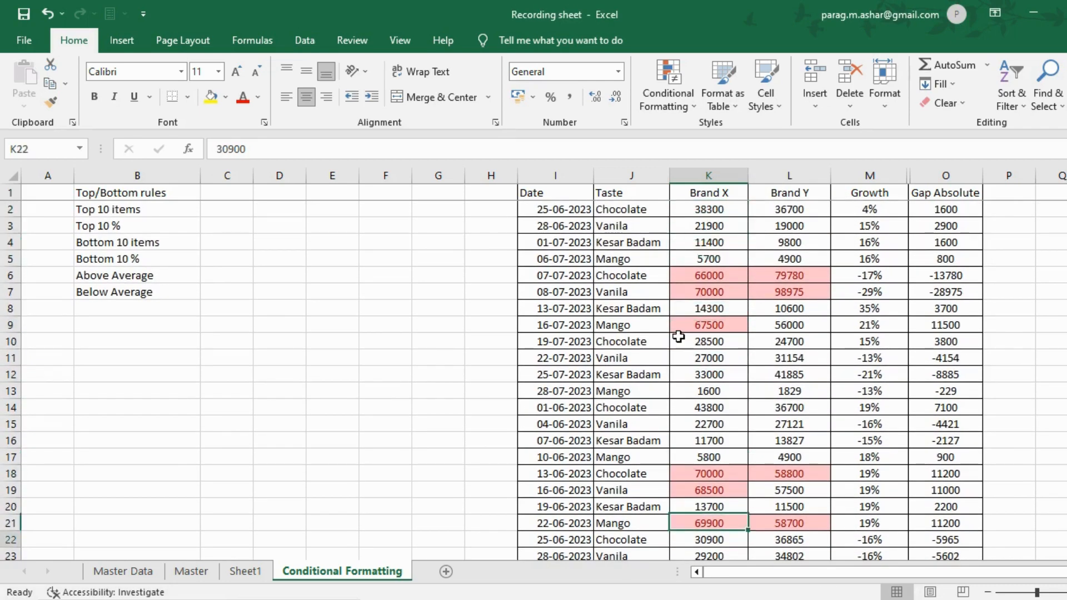
key(Down)
key(Down)
key(Down)
key(ctrl+z)
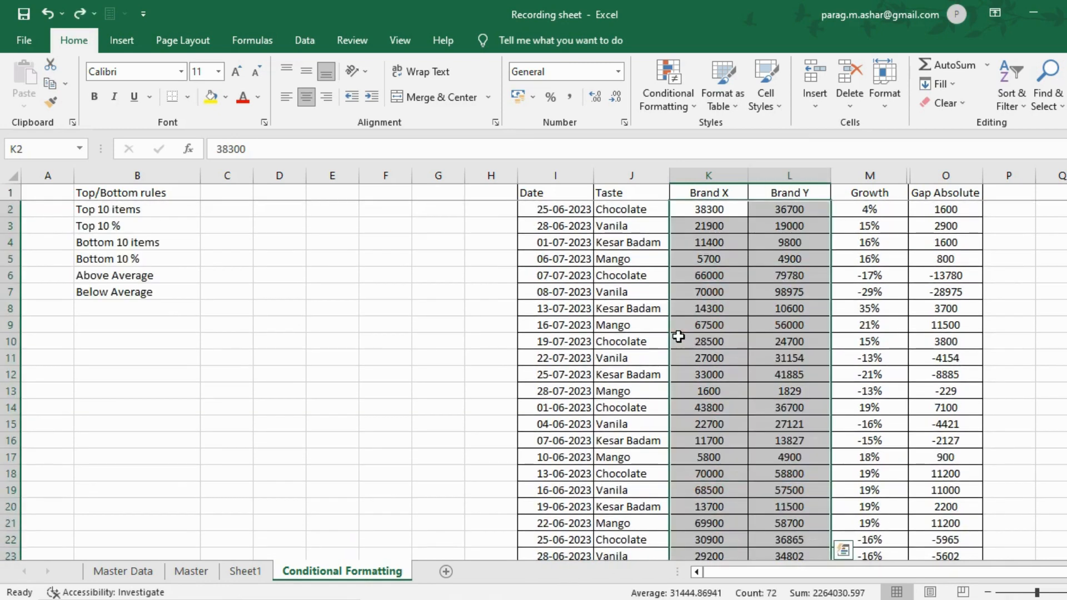
- Highlight the top 10% of the Brand X and Brand Y figures with Light Red Fill with Dark Red Text
click(671, 94)
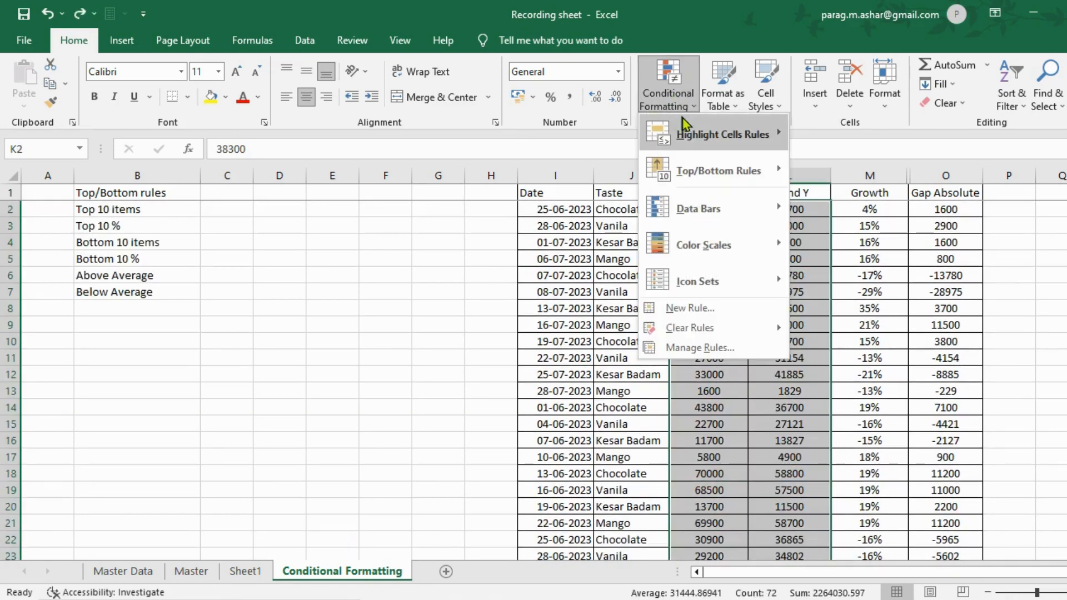
mouse_move(693, 172)
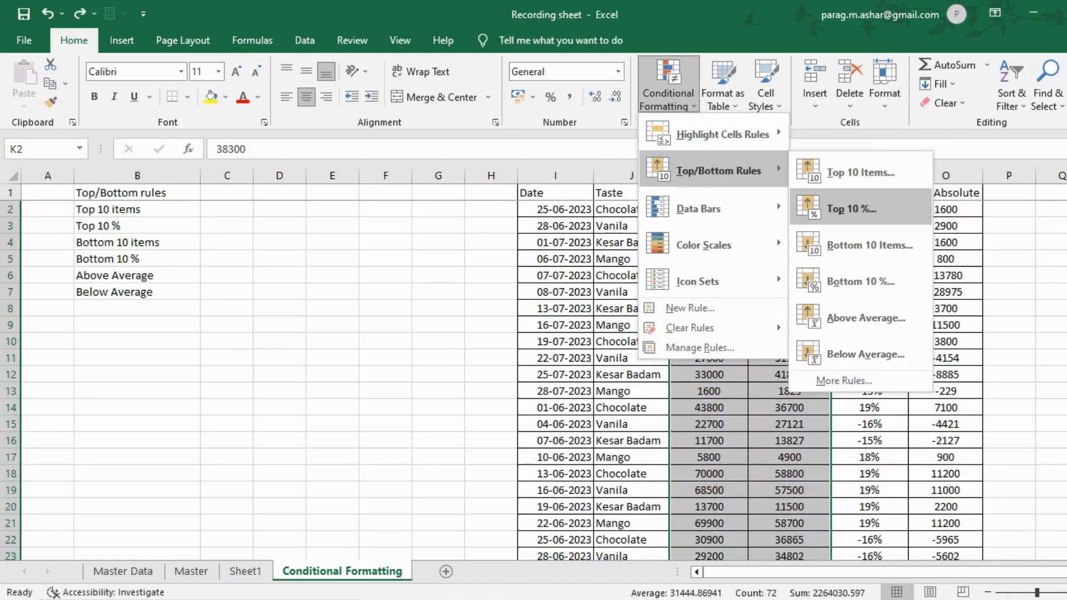
click(850, 207)
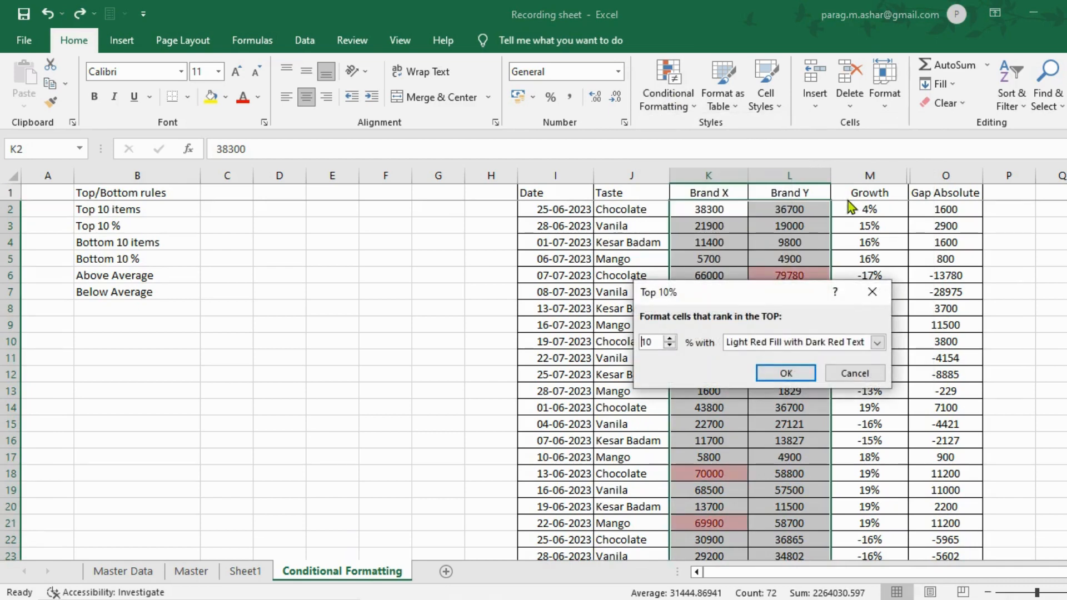
key(Return)
- Check the top 10% highlights down to the last row, and undo that rule
key(Down)
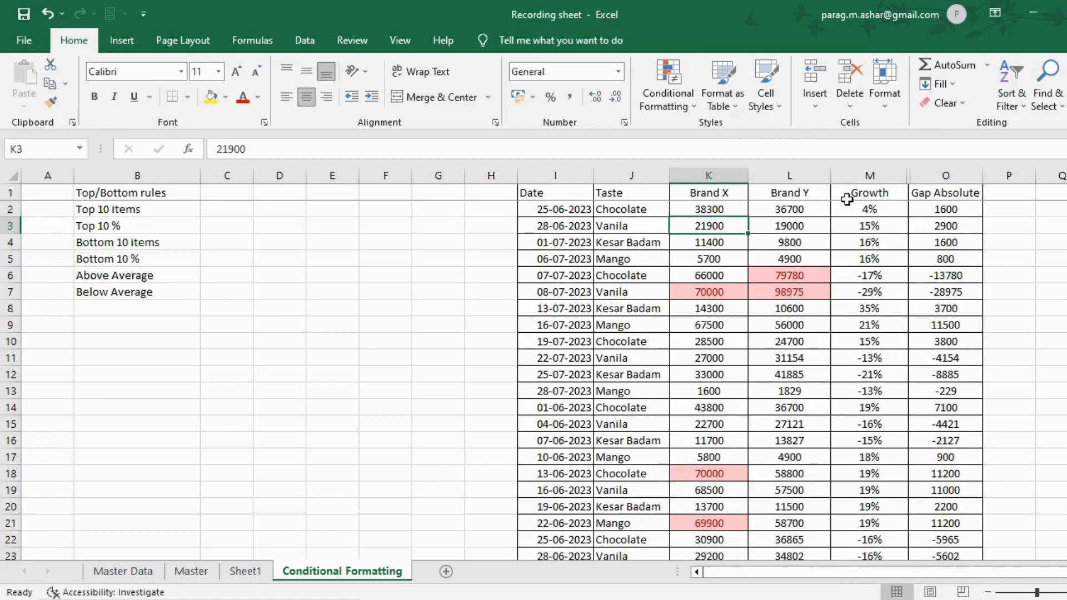
key(ctrl+Down)
key(ctrl+Up)
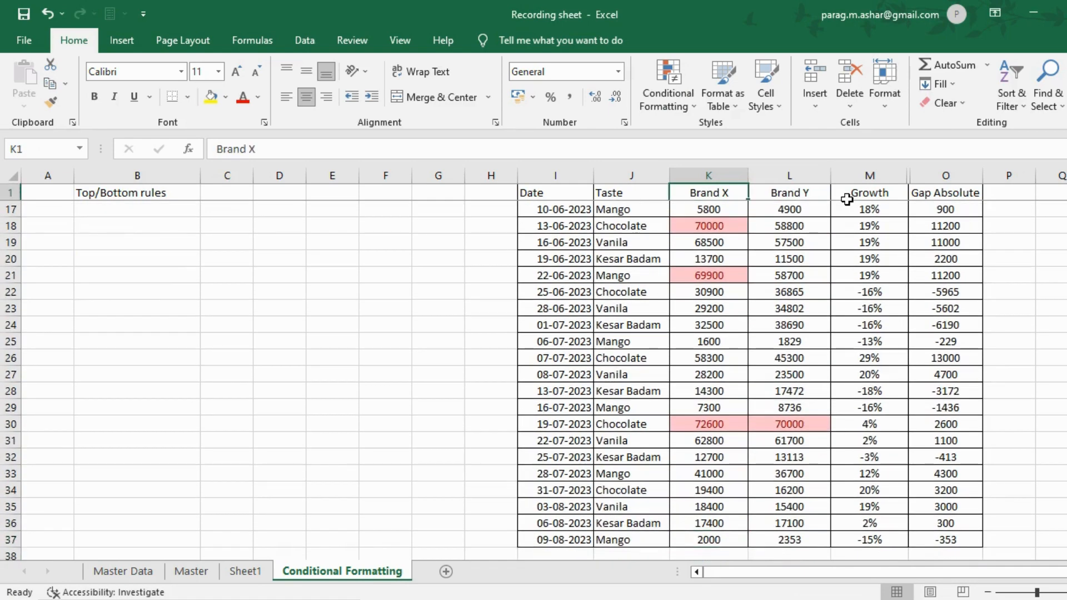
key(ctrl+z)
- Highlight the bottom 10 items of the Brand X and Brand Y figures with Light Red Fill with Dark Red Text, and check them down to the last row
click(676, 93)
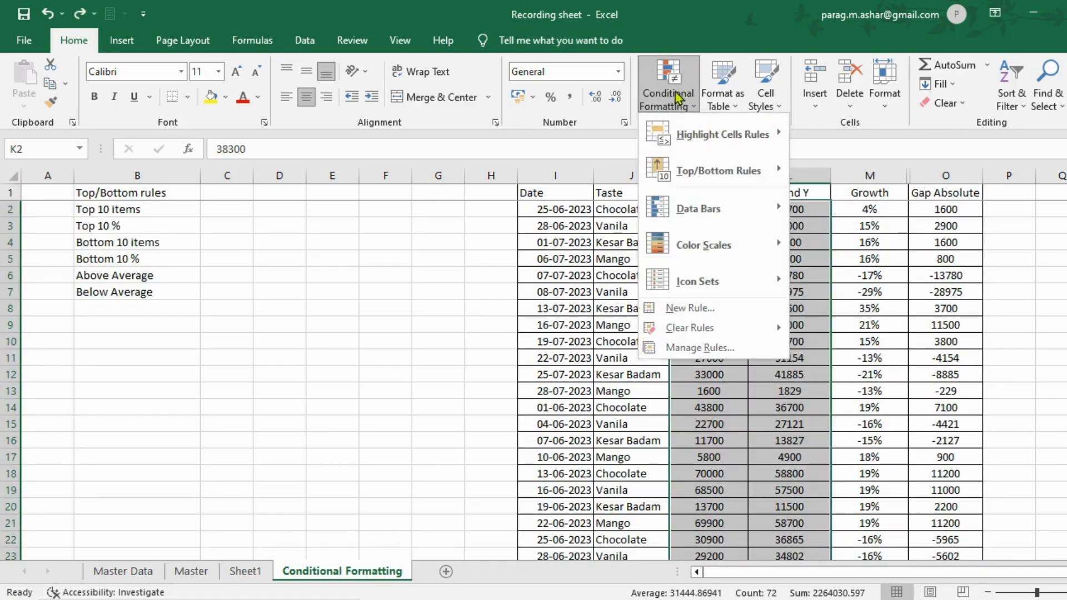
mouse_move(719, 176)
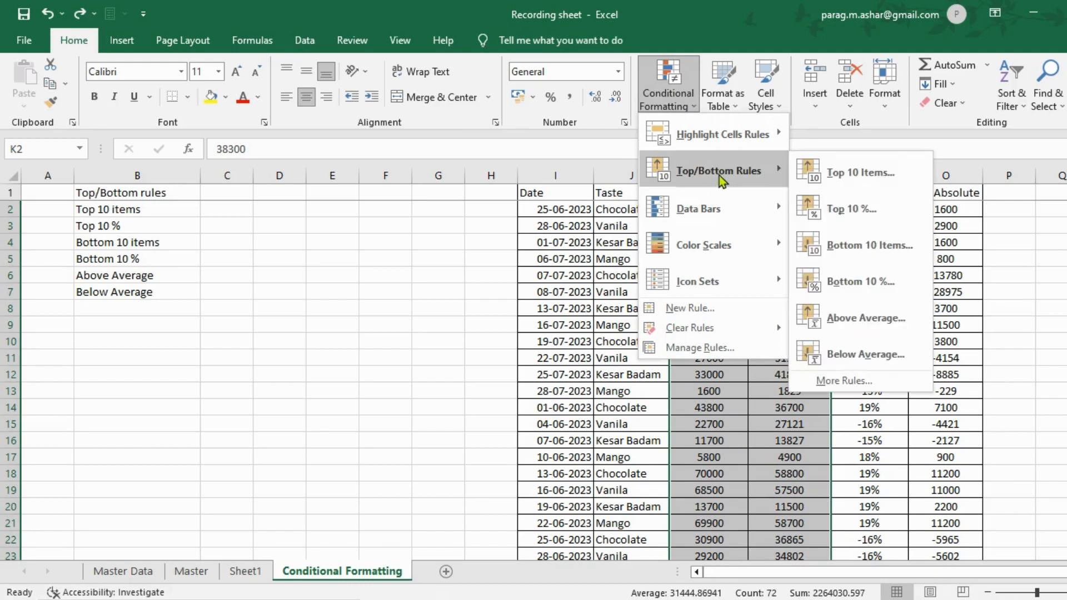
click(838, 253)
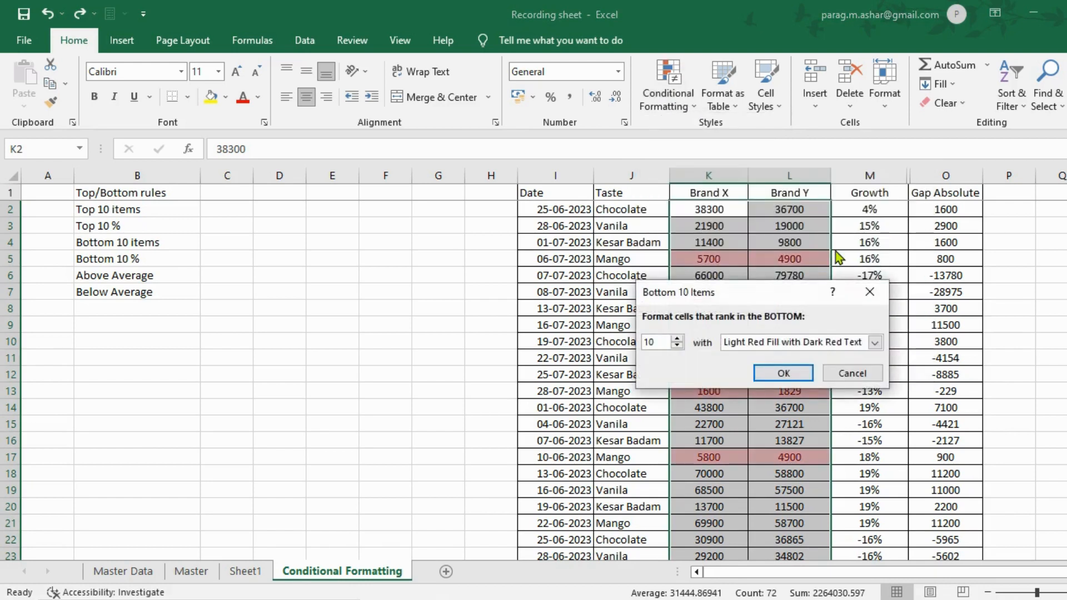
key(Return)
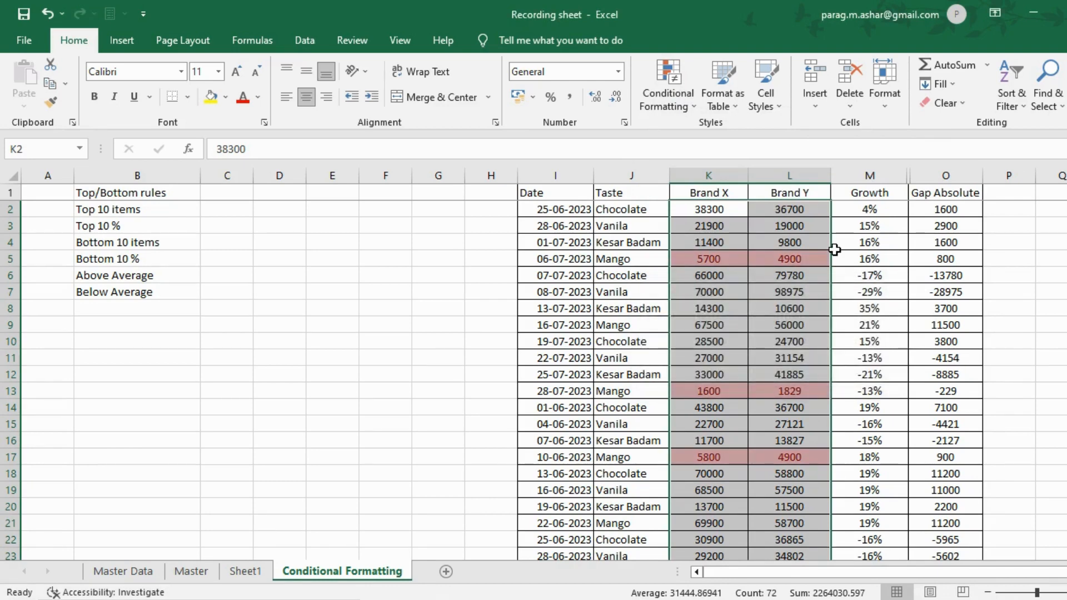
key(Down)
key(ctrl+Down)
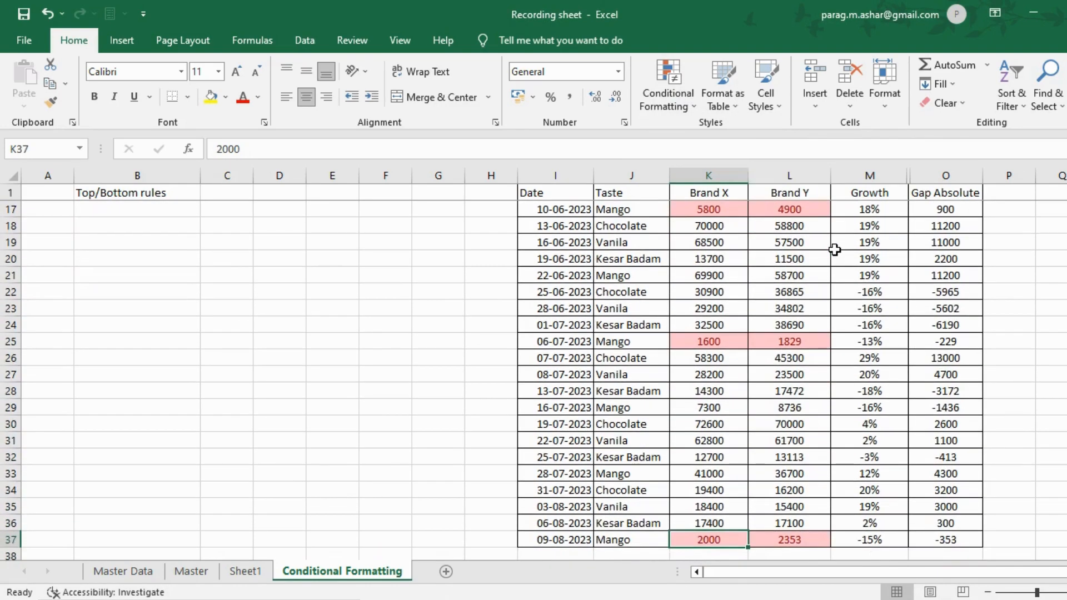
key(ctrl+Up)
key(Down)
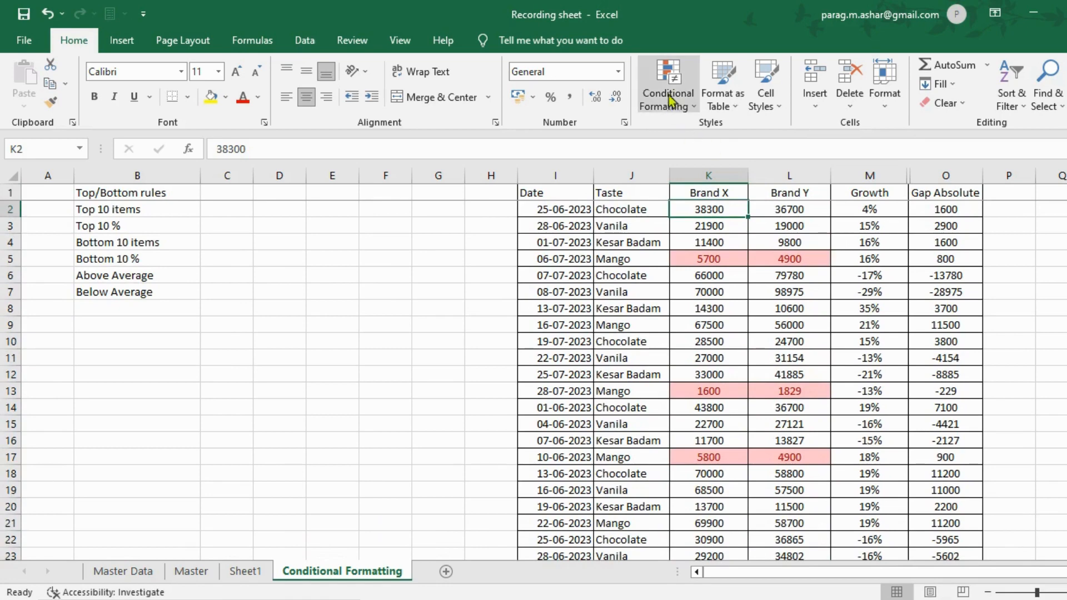
- Highlight the bottom 10% of the Brand X and Brand Y figures with Light Red Fill with Dark Red Text, and check them to the last row
key(shift+Right)
key(ctrl+shift+Down)
click(670, 97)
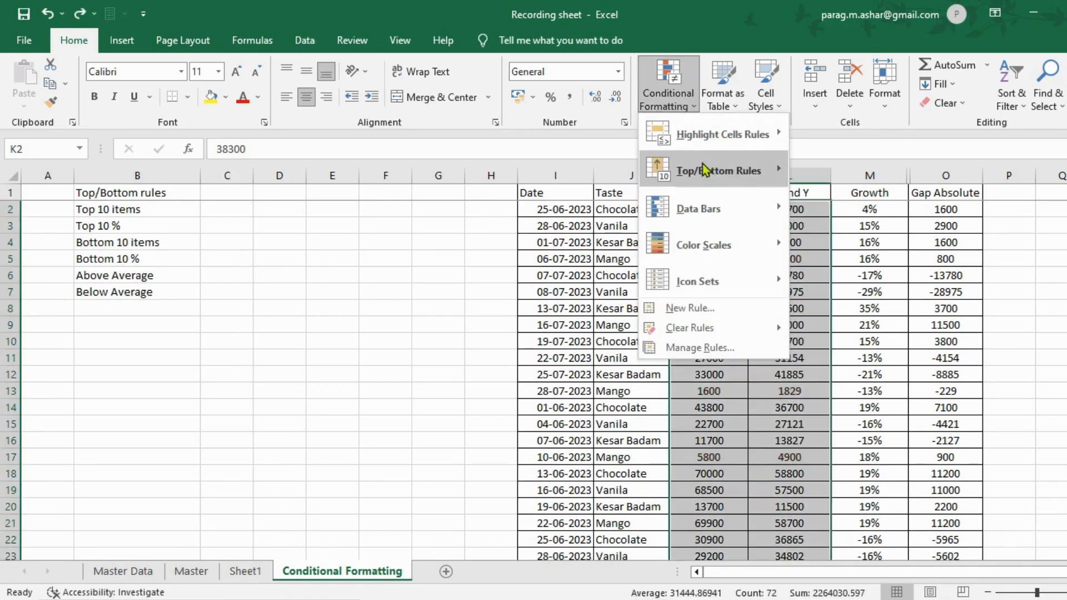
mouse_move(705, 171)
click(854, 278)
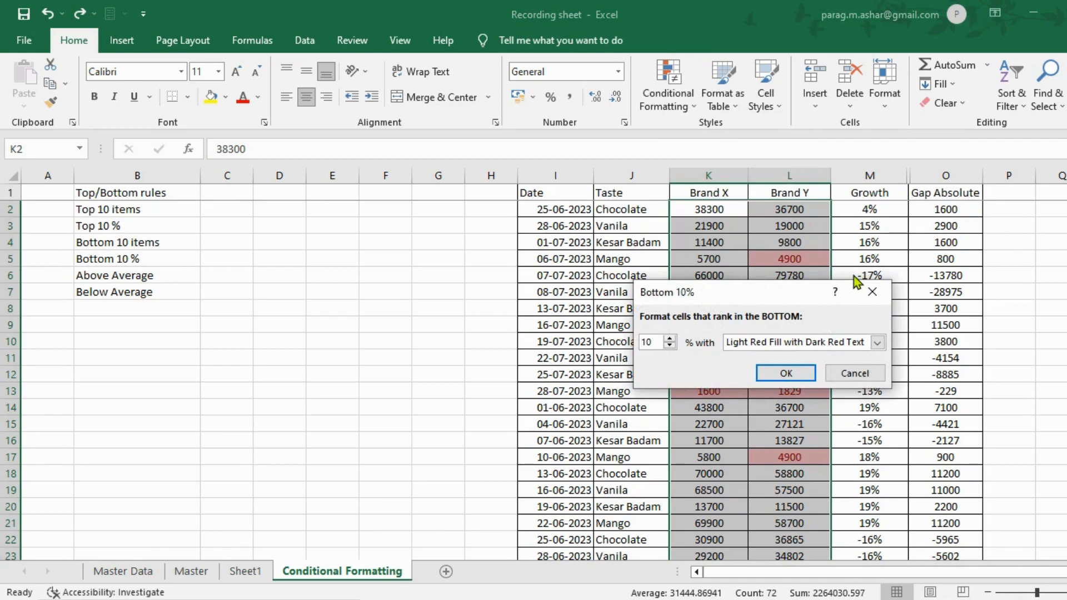
key(Return)
key(Down)
key(ctrl+Down)
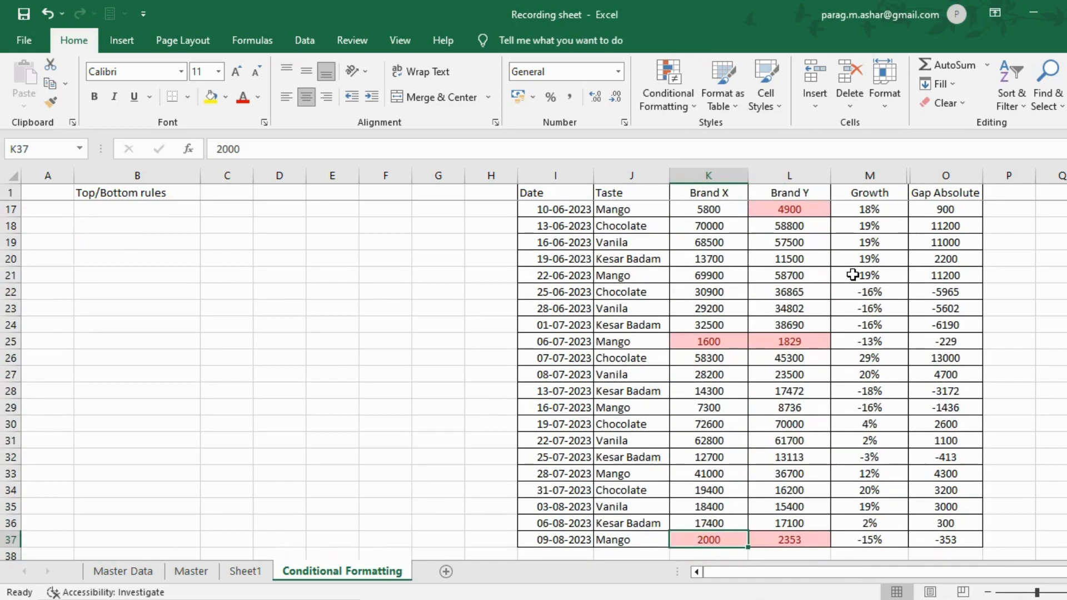
key(ctrl+Up)
key(Down)
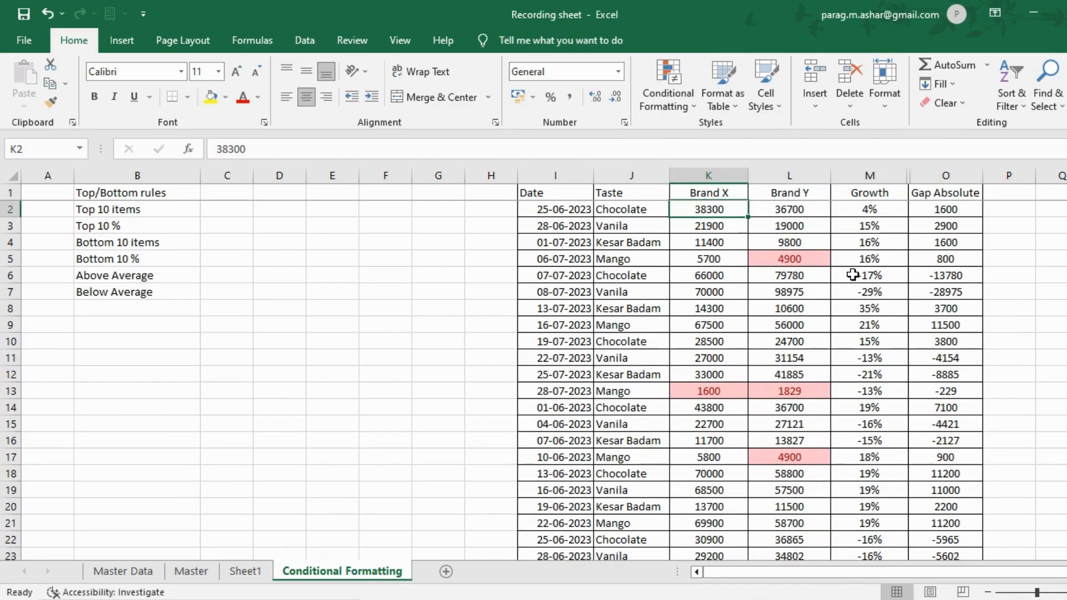
- Highlight the above-average Brand X and Brand Y figures with Light Red Fill with Dark Red Text
key(shift+Right)
key(ctrl+shift+Down)
click(673, 101)
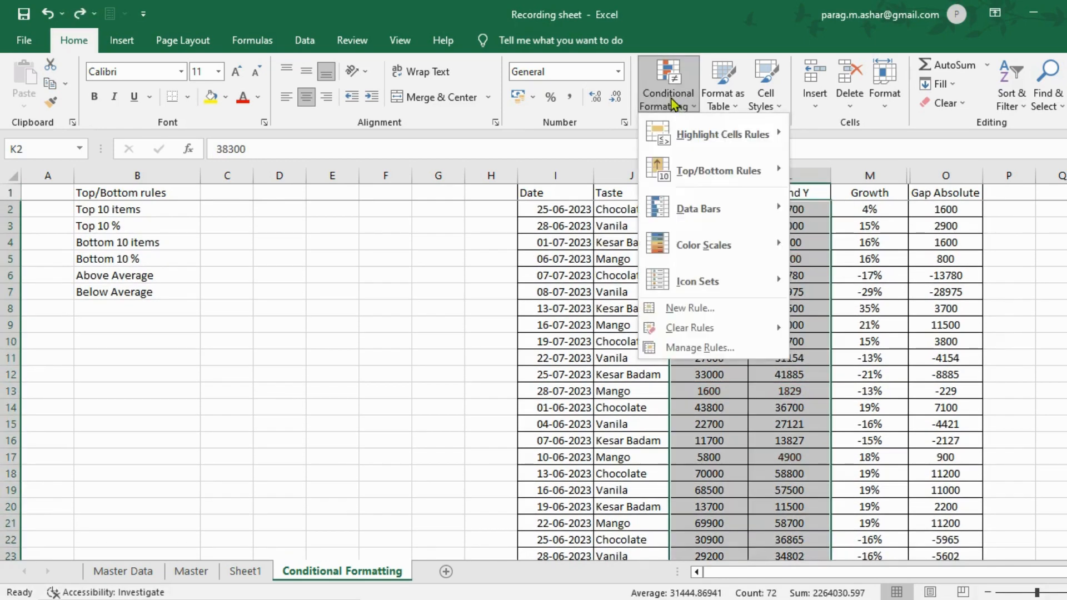
mouse_move(711, 169)
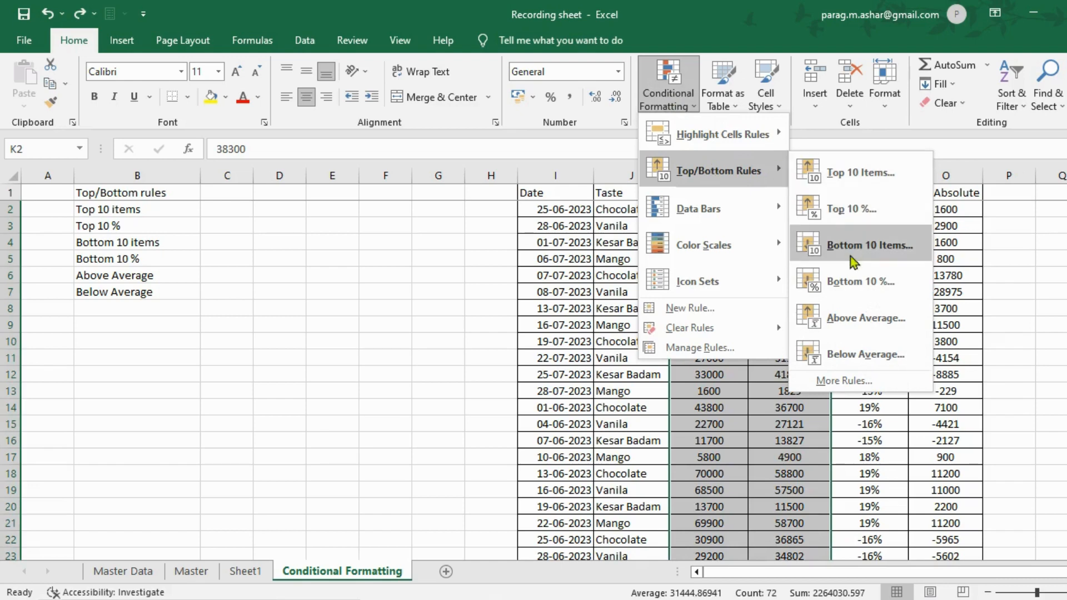
click(846, 315)
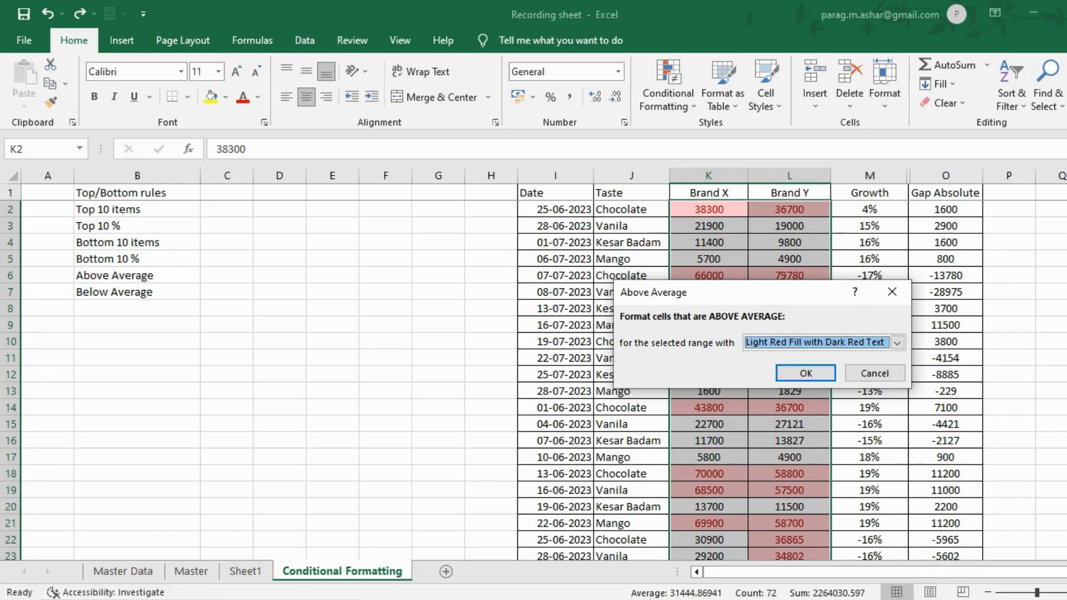
click(804, 373)
- Examine the above-average highlights down the Brand X column, and undo that rule
key(Down)
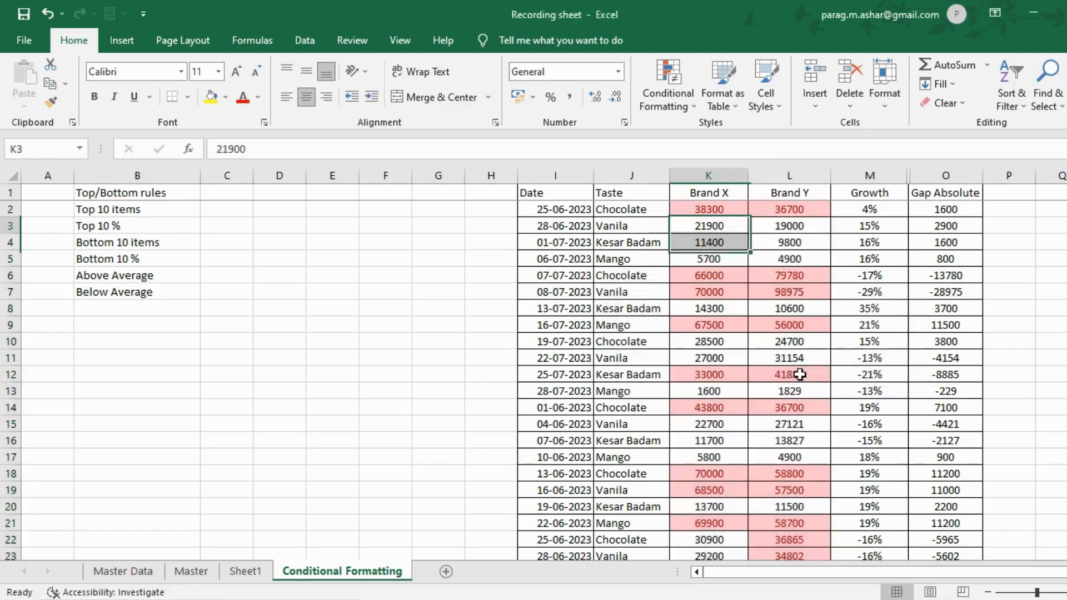
key(Down)
key(Down)
key(Down)
key(Down)
key(Down)
key(Down)
key(Down)
key(Down)
key(Down)
key(Down)
key(Down)
key(Down)
key(Down)
key(Down)
key(Down)
key(Down)
key(Down)
key(Down)
key(Down)
key(Down)
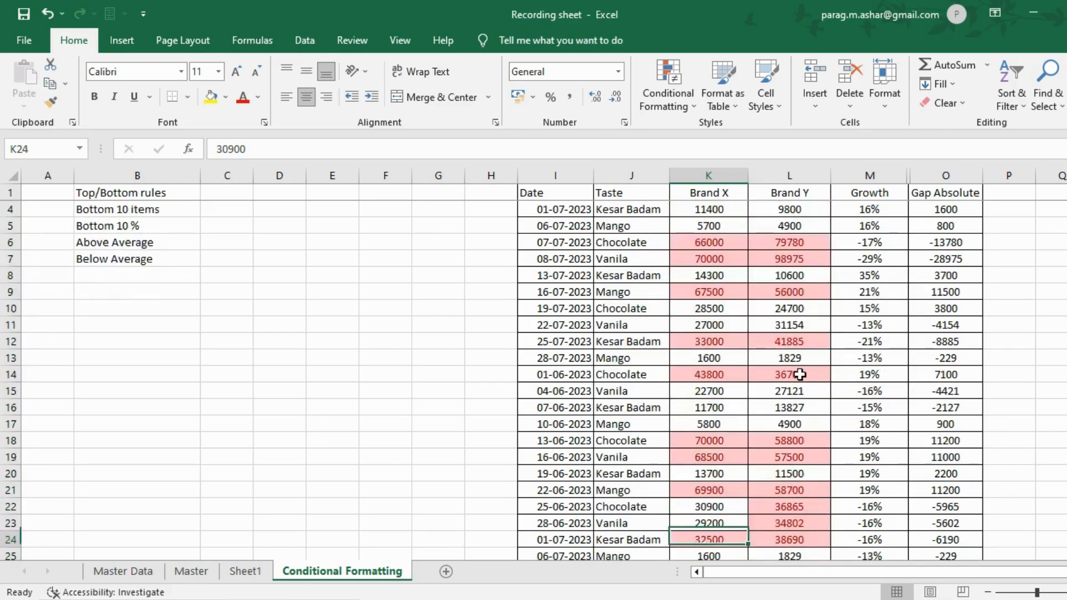
key(Down)
key(Down)
key(Down)
key(Down)
key(Down)
key(Down)
key(Down)
key(Down)
key(Down)
key(Down)
key(Down)
key(Down)
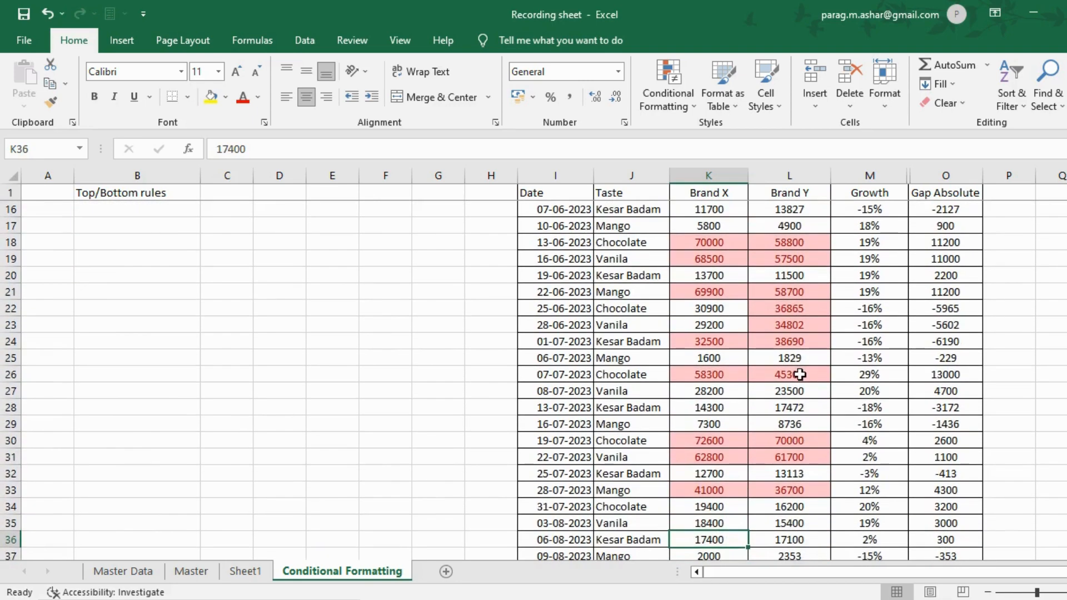
key(ctrl+z)
- Highlight the below-average Brand X and Brand Y figures with Light Red Fill with Dark Red Text
click(669, 92)
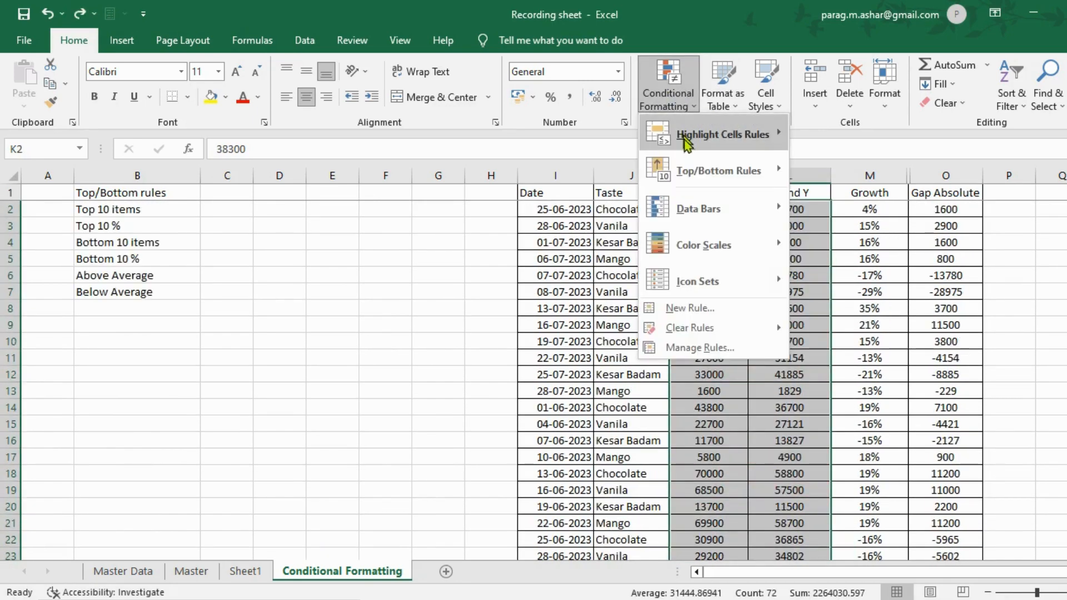
mouse_move(699, 172)
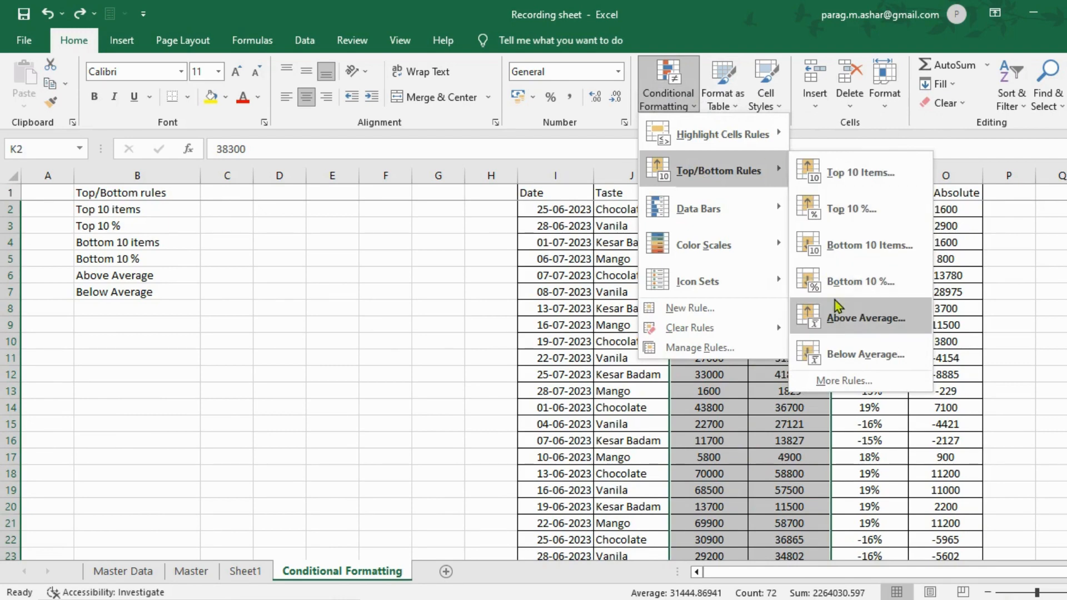
click(844, 352)
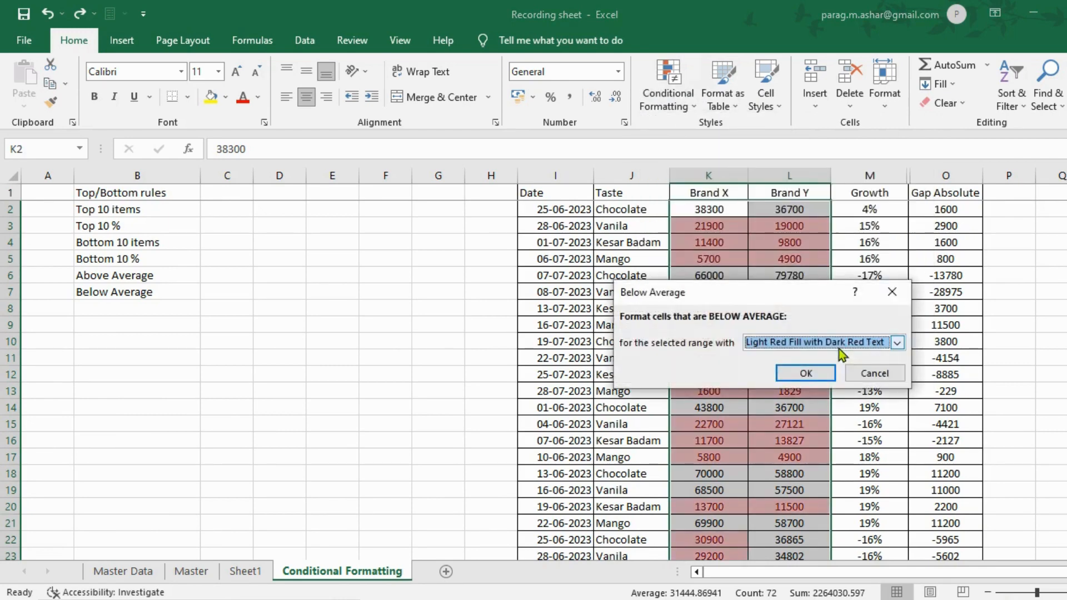
key(Return)
- Check the below-average highlights down to the last row, and undo that rule
key(Down)
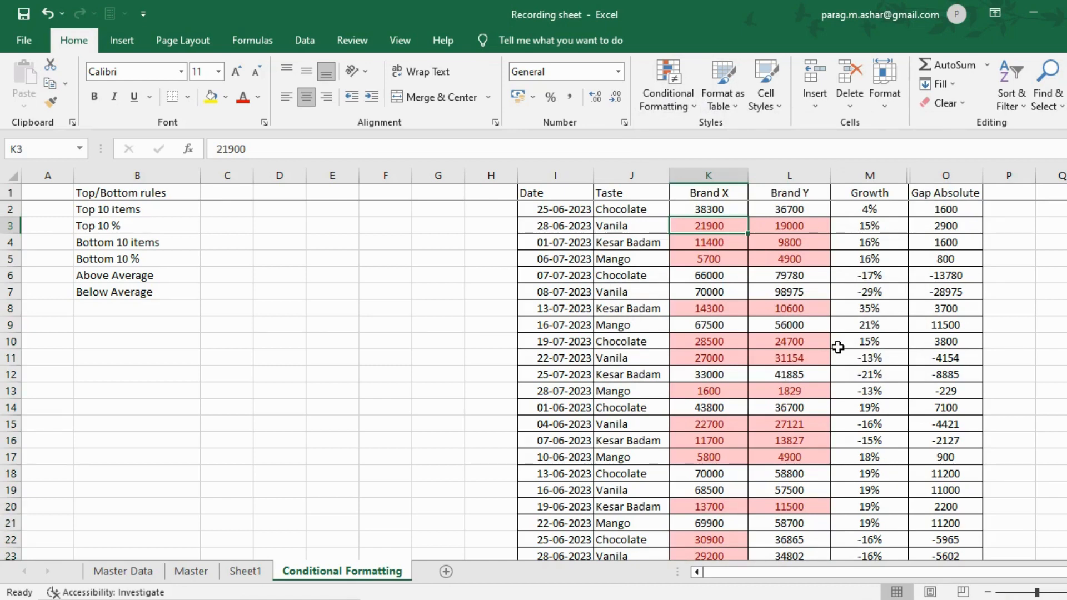
key(ctrl+Down)
key(ctrl+Up)
key(ctrl+z)
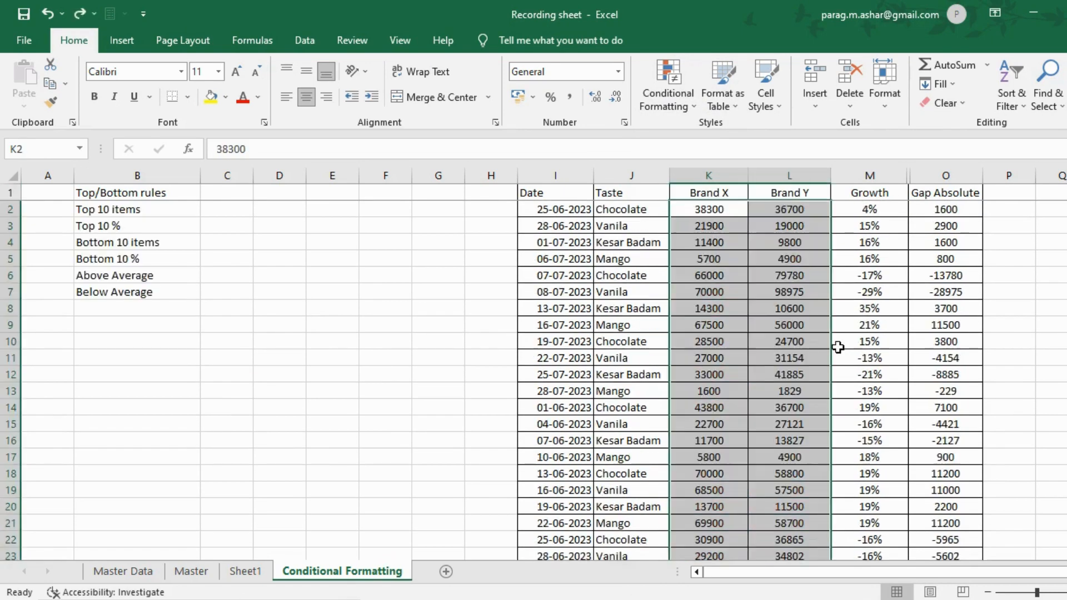
click(683, 94)
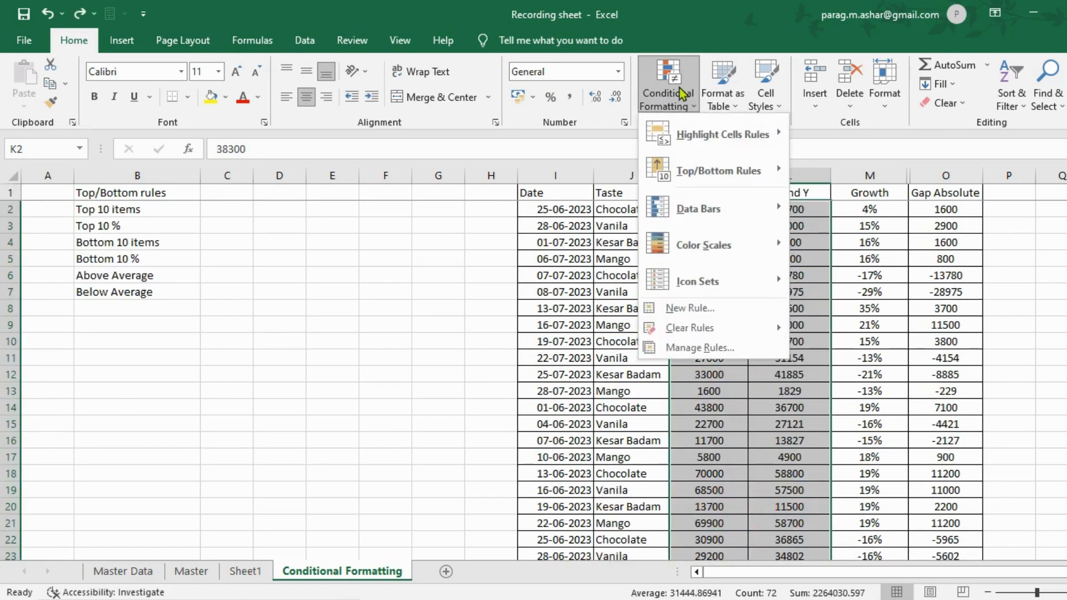
mouse_move(702, 218)
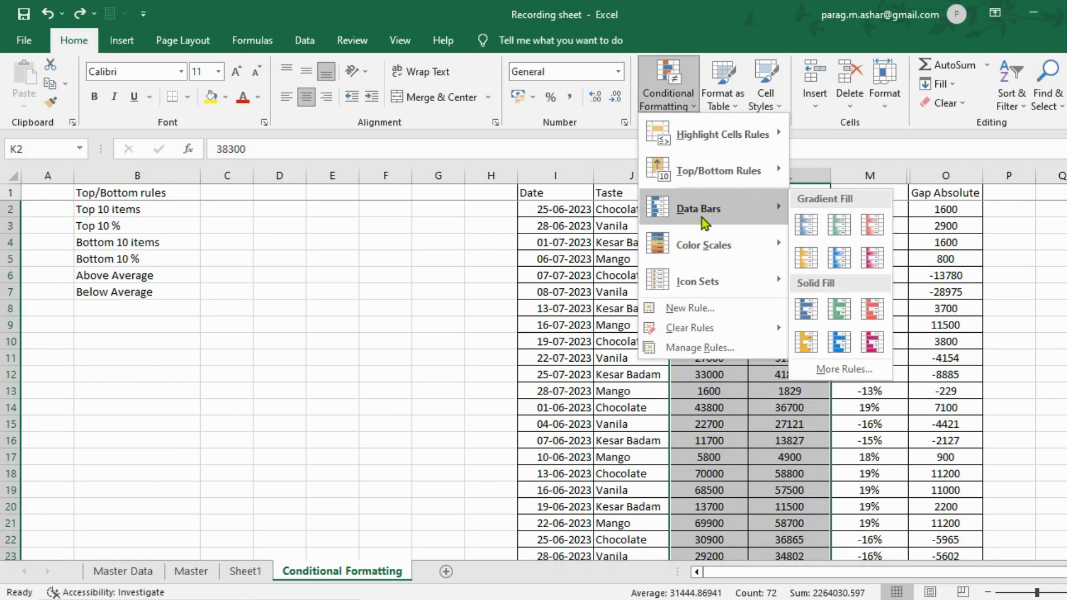
click(587, 276)
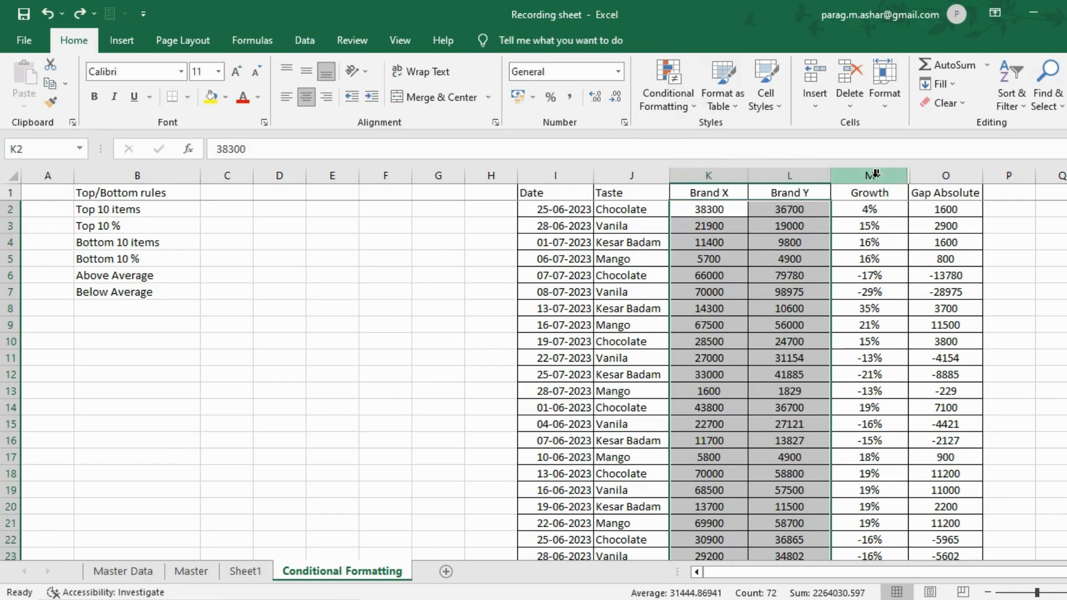
- Unhide column N between the Growth and Gap Absolute columns
click(896, 176)
drag(896, 176, 926, 169)
right_click(926, 172)
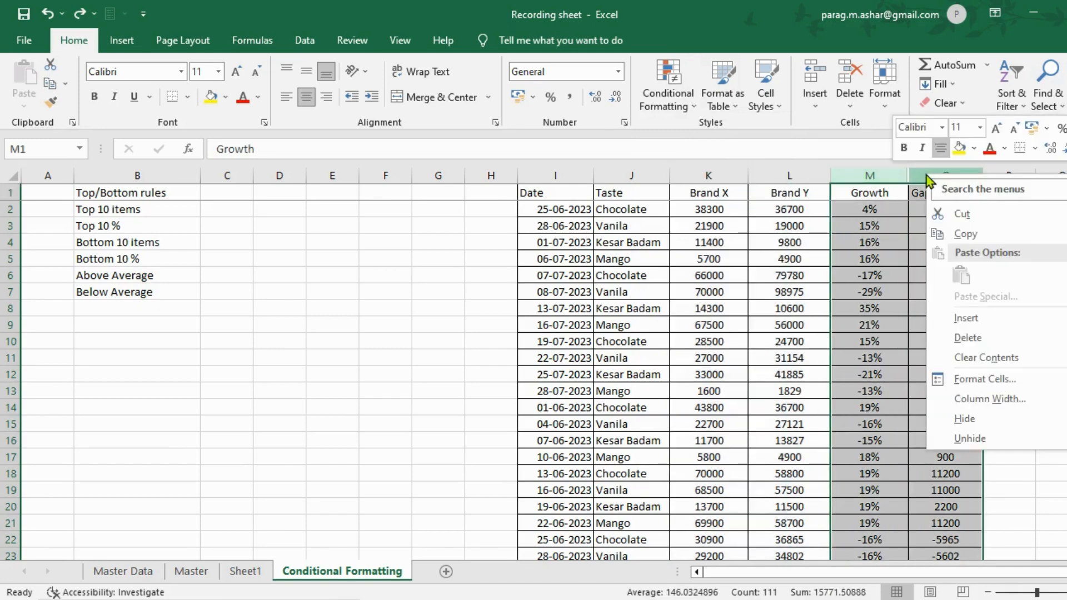
click(970, 439)
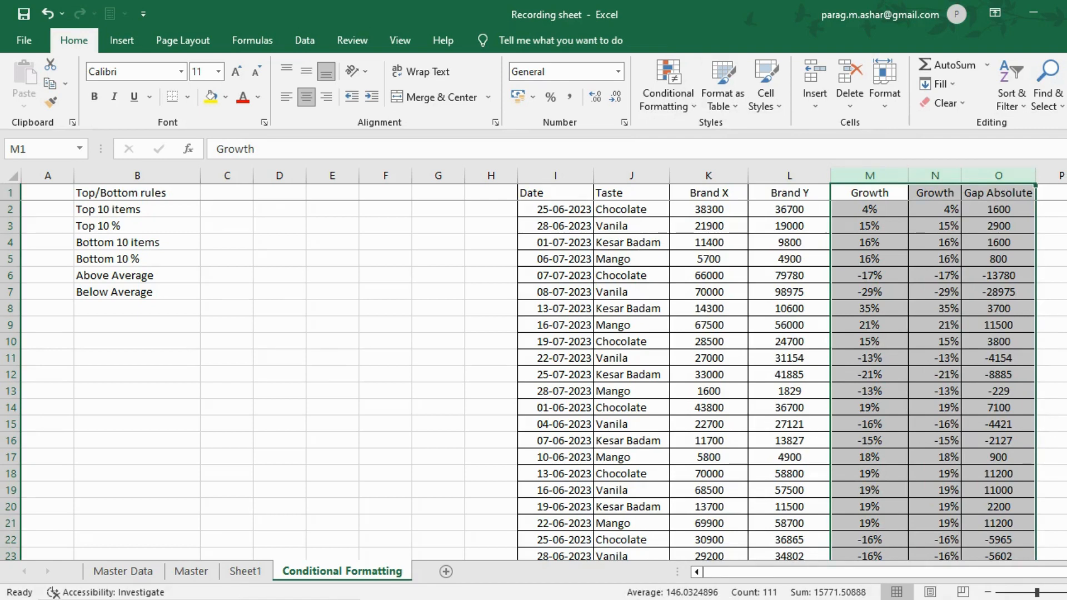
- Apply blue Solid Fill data bars to the Growth percentages in N2:N37, and review them from the first row
scroll(886, 436, right, 2)
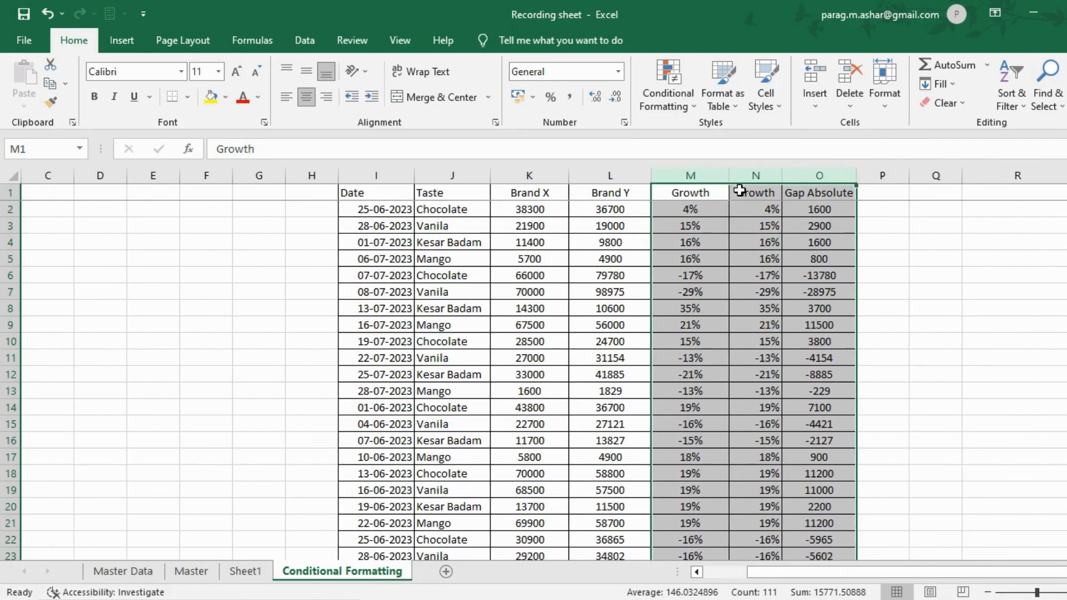
click(745, 204)
key(Up)
key(Down)
key(ctrl+shift+Down)
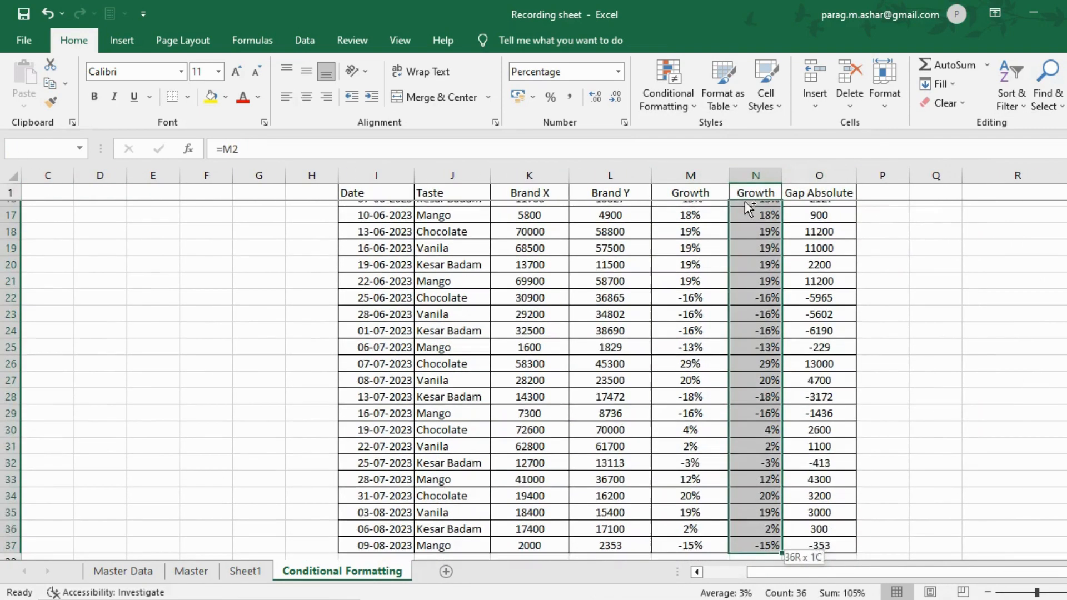
click(666, 81)
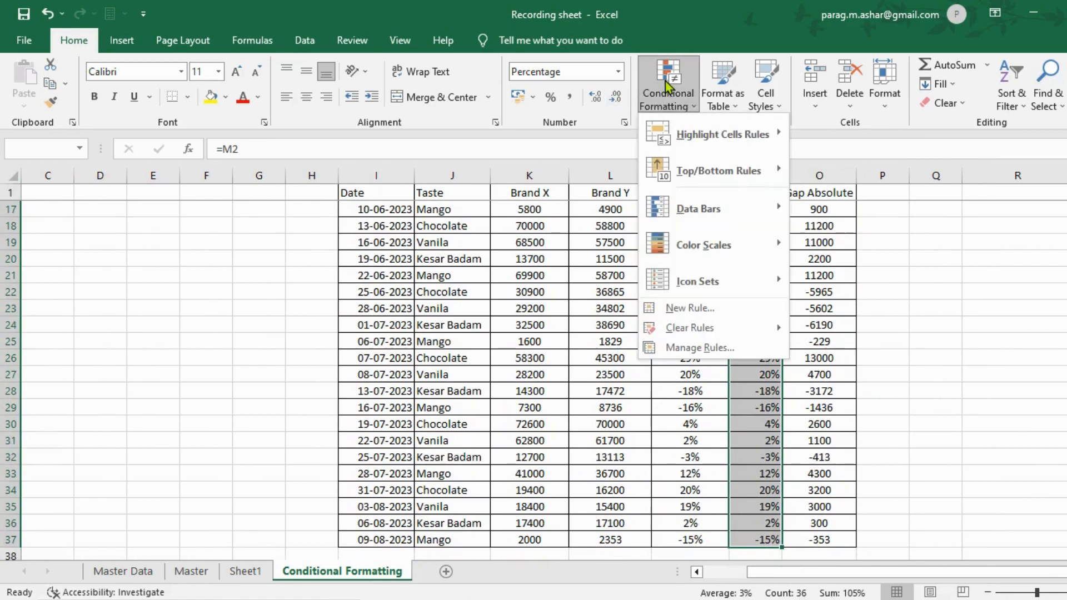
mouse_move(703, 212)
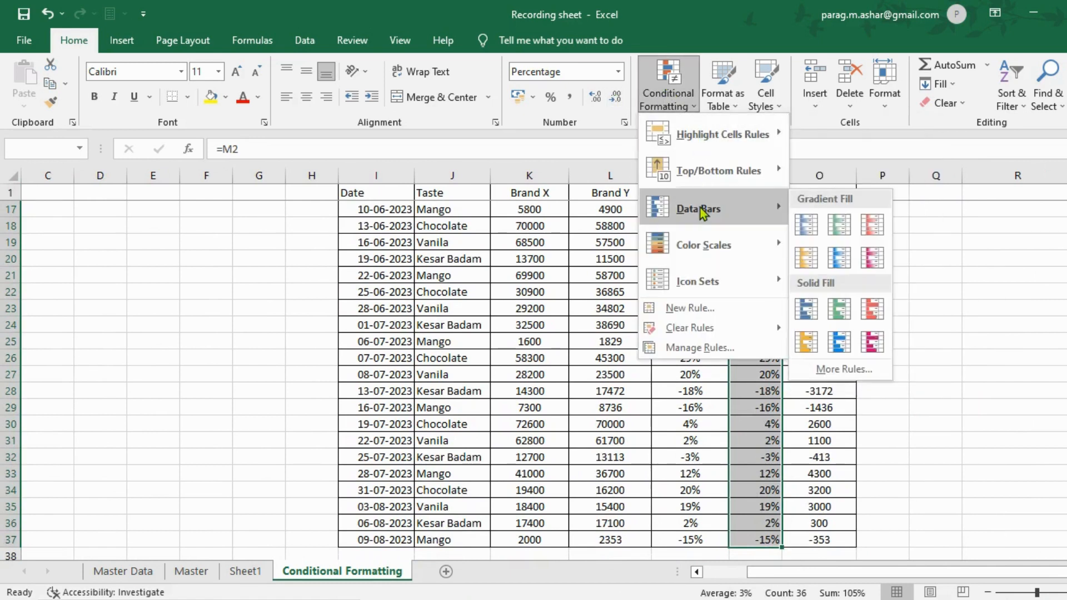
click(807, 309)
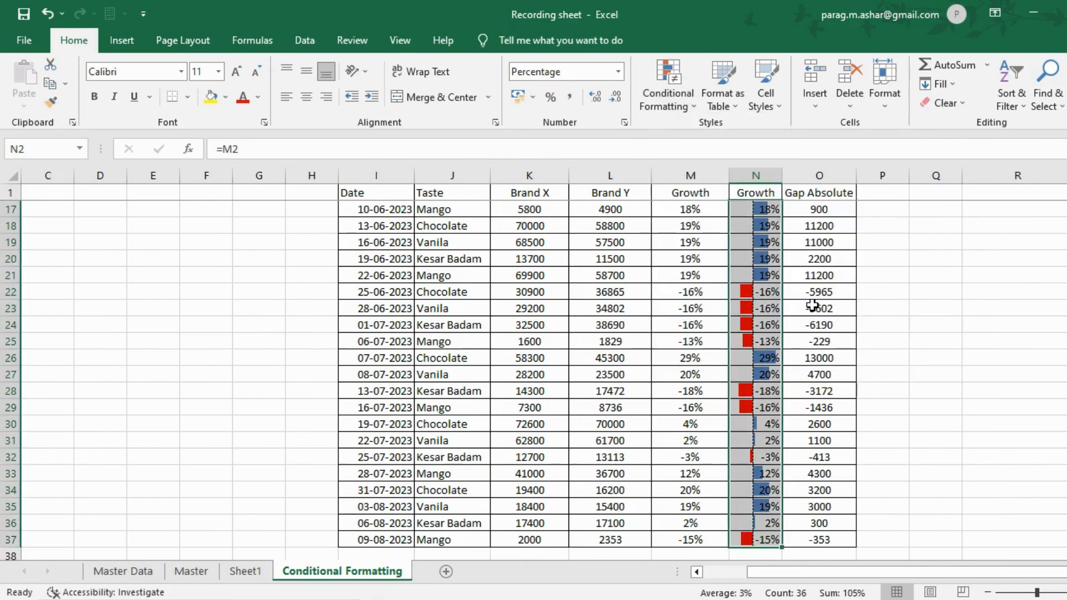
key(Down)
scroll(812, 306, up, 5)
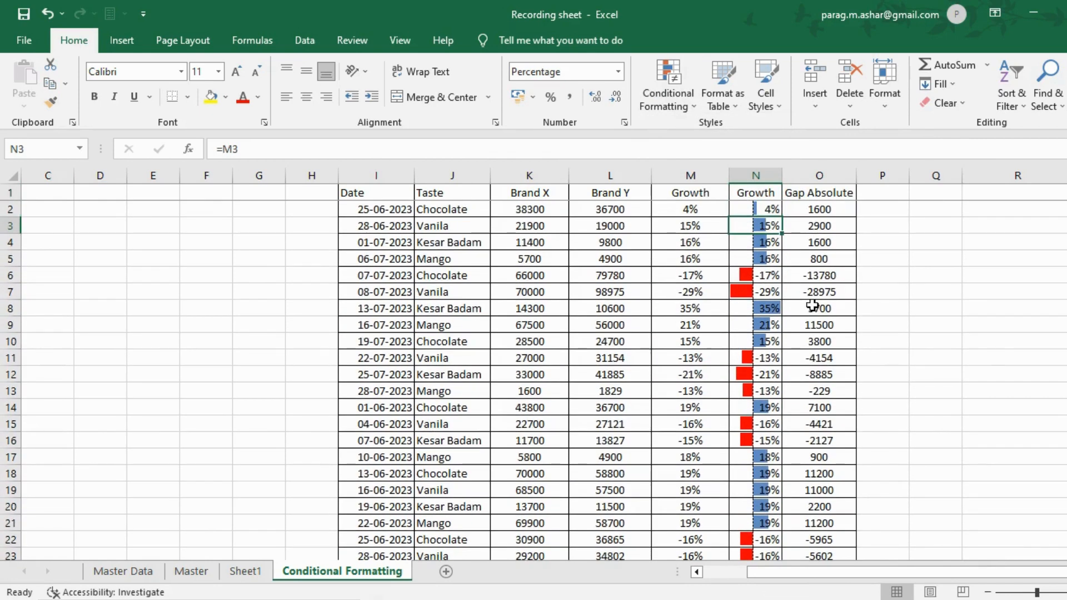
- Edit the data bar rule on the Growth values in column N to Show Bar Only, and apply it
key(Up)
key(ctrl+shift+Down)
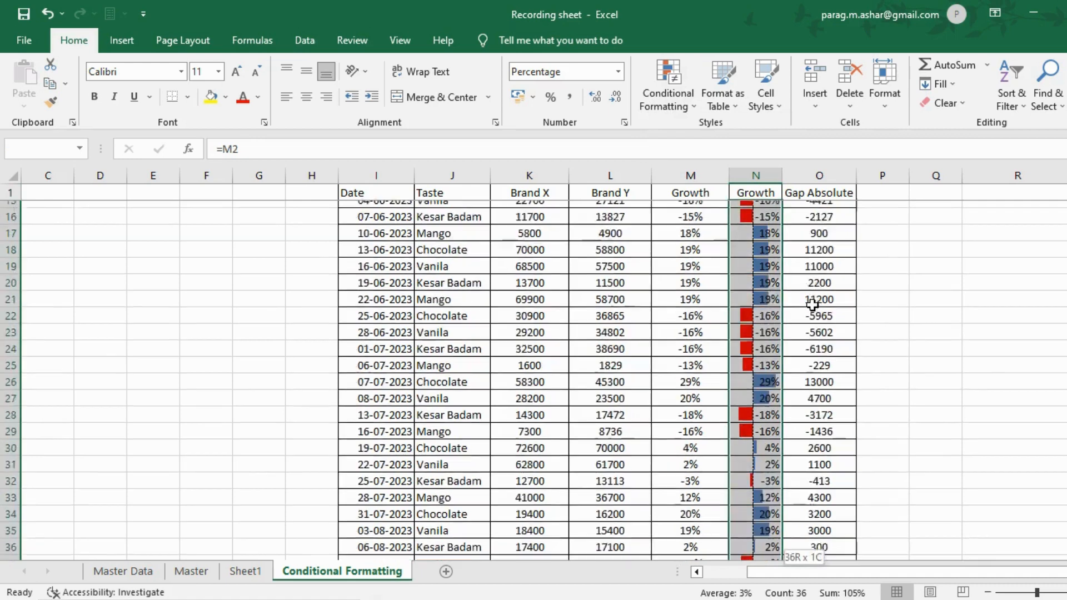
click(668, 84)
click(688, 348)
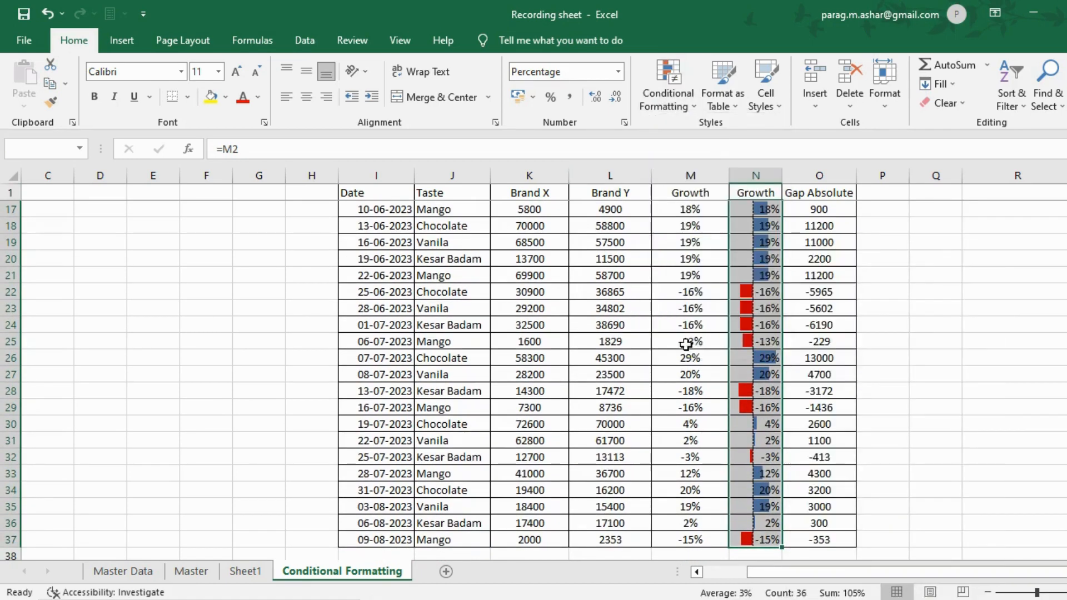
click(669, 335)
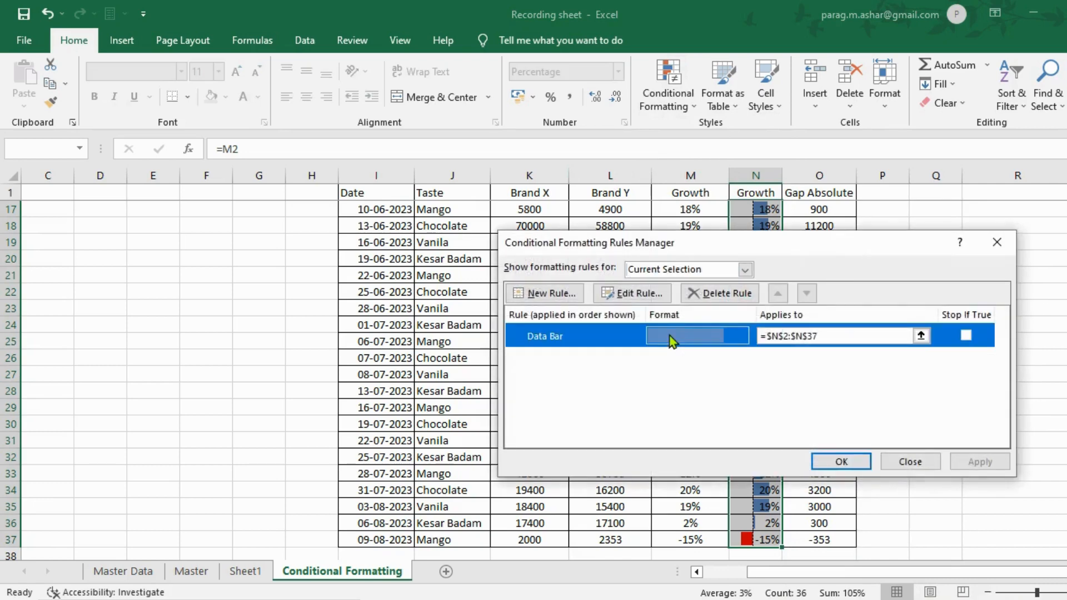
click(645, 293)
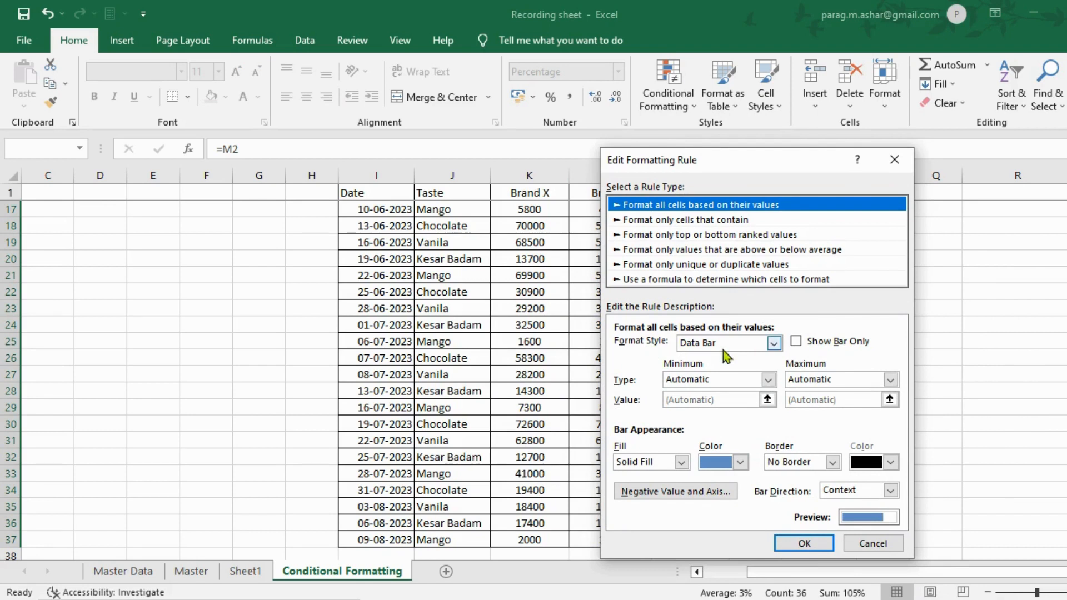
click(774, 343)
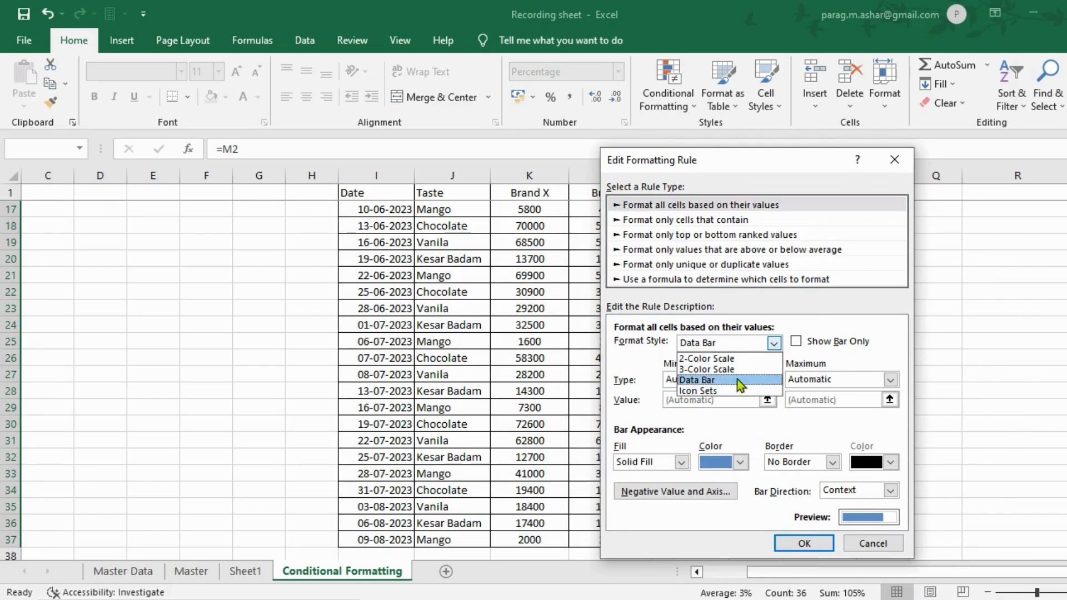
click(832, 355)
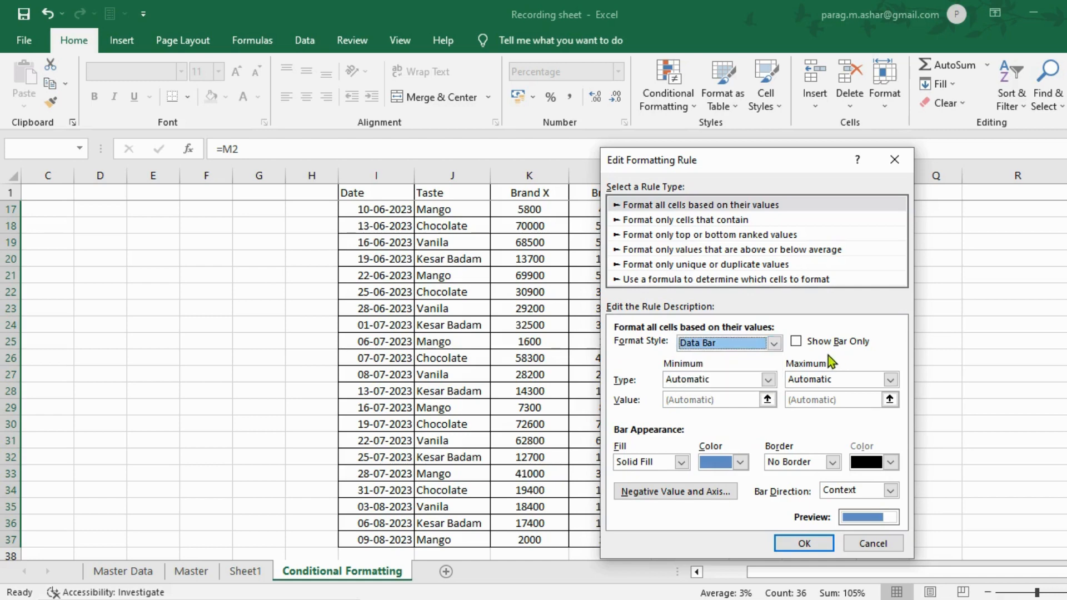
click(796, 342)
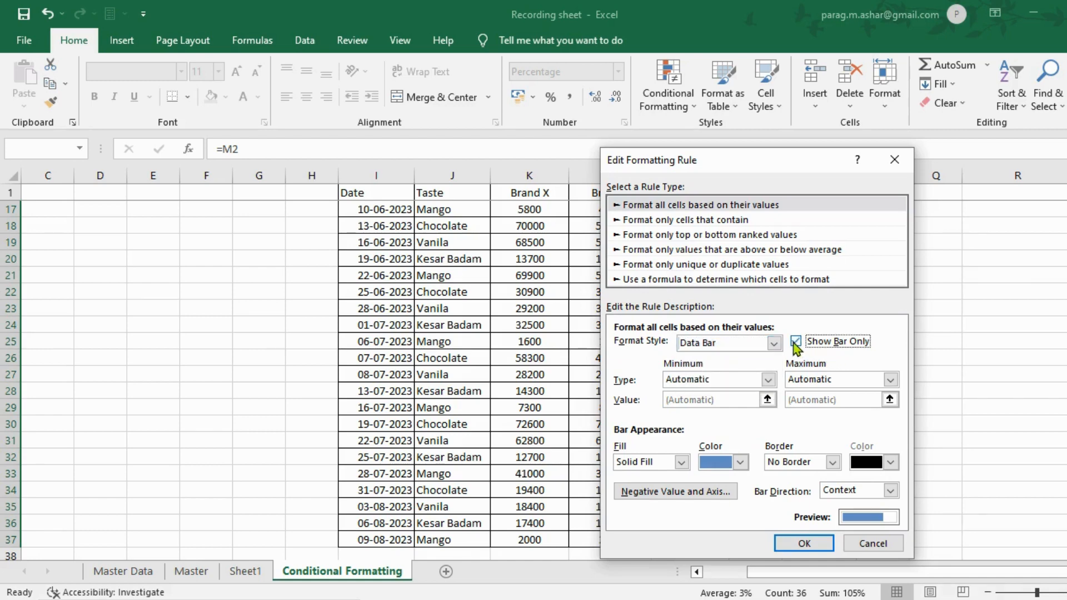
click(804, 543)
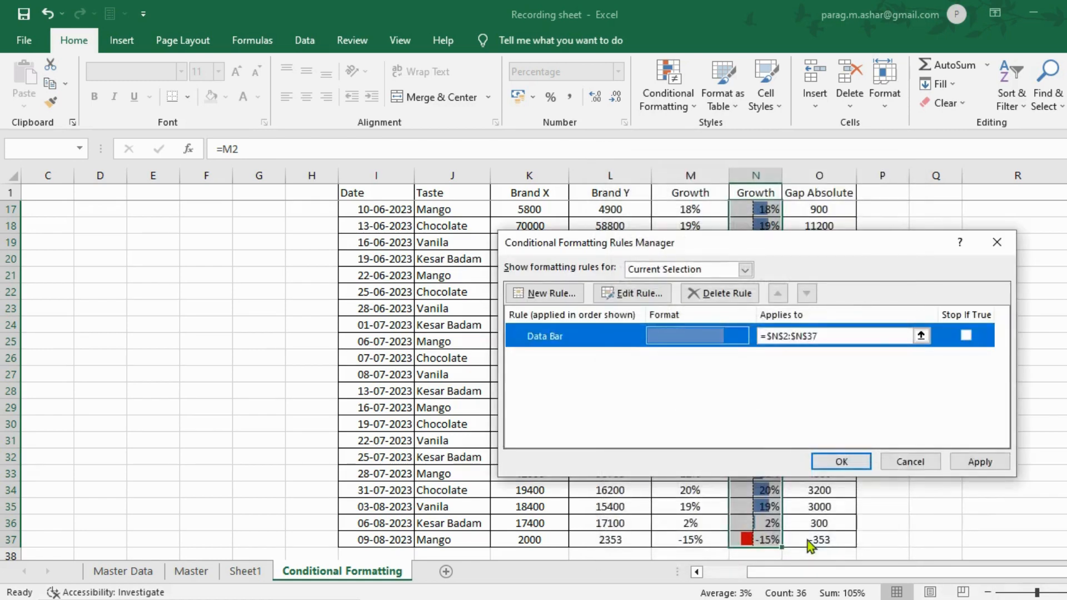
click(841, 462)
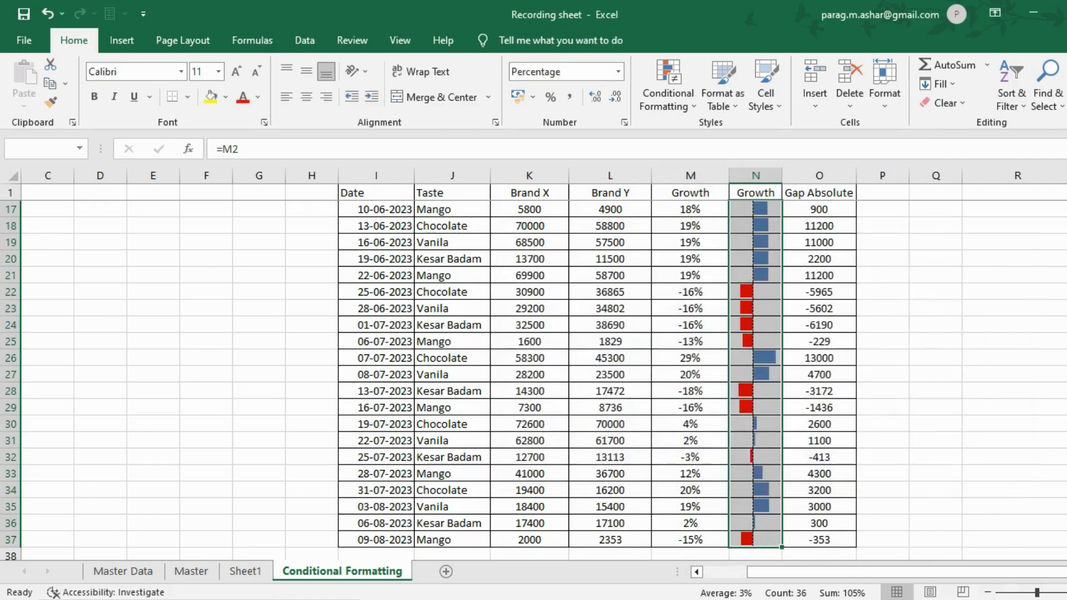
- Undo the Show Bar Only edit and the data bars on the Growth values in N2:N37
click(748, 327)
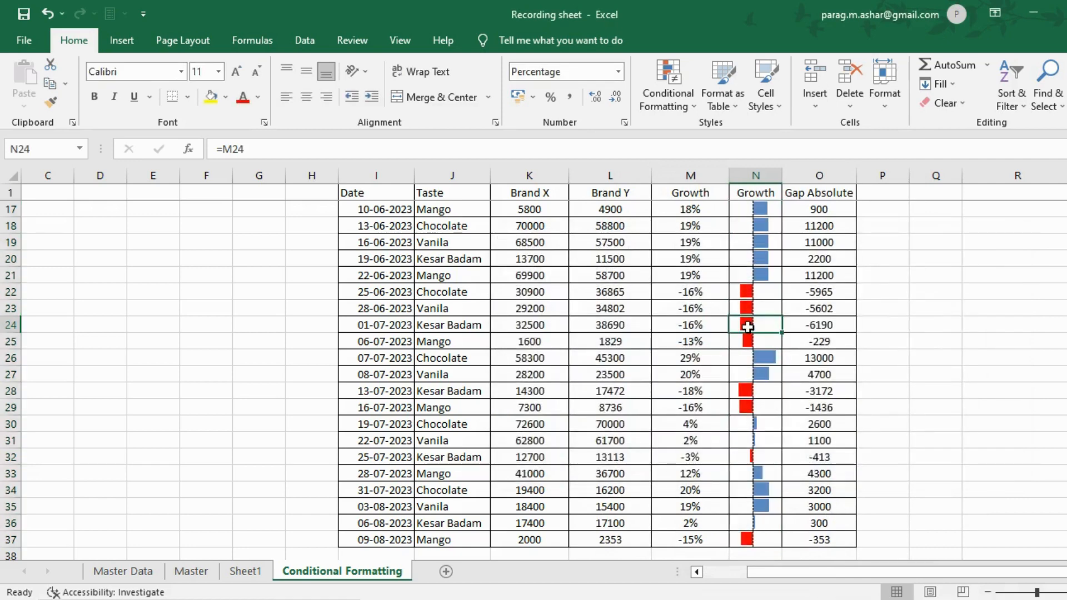
key(ctrl+z)
key(ctrl+z)
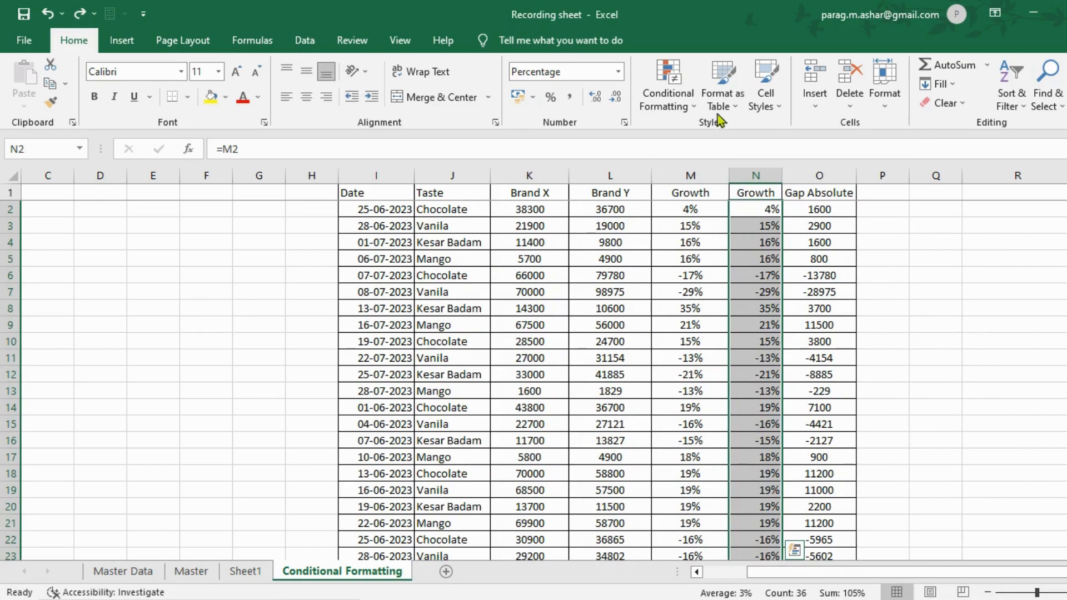
- Apply the three coloured directional arrows icon set to the Growth percentages in N2:N37
click(676, 101)
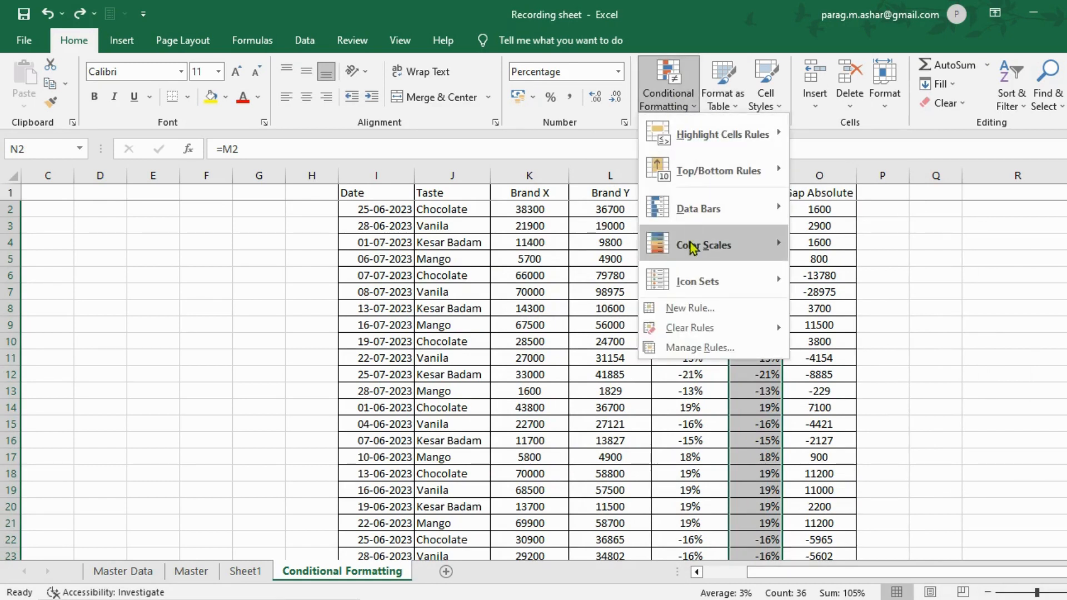
mouse_move(691, 247)
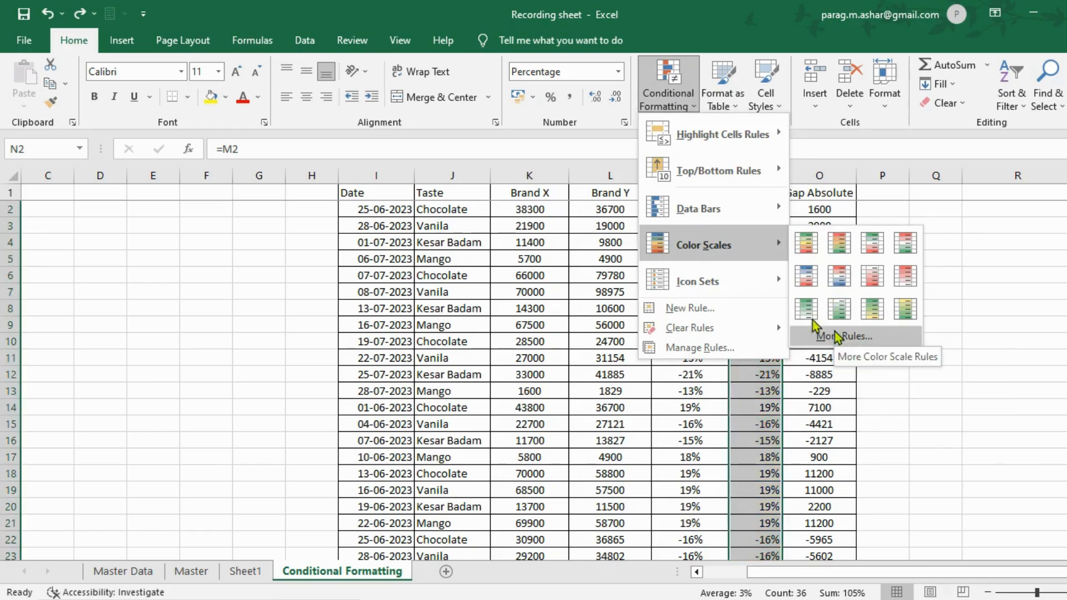
mouse_move(752, 294)
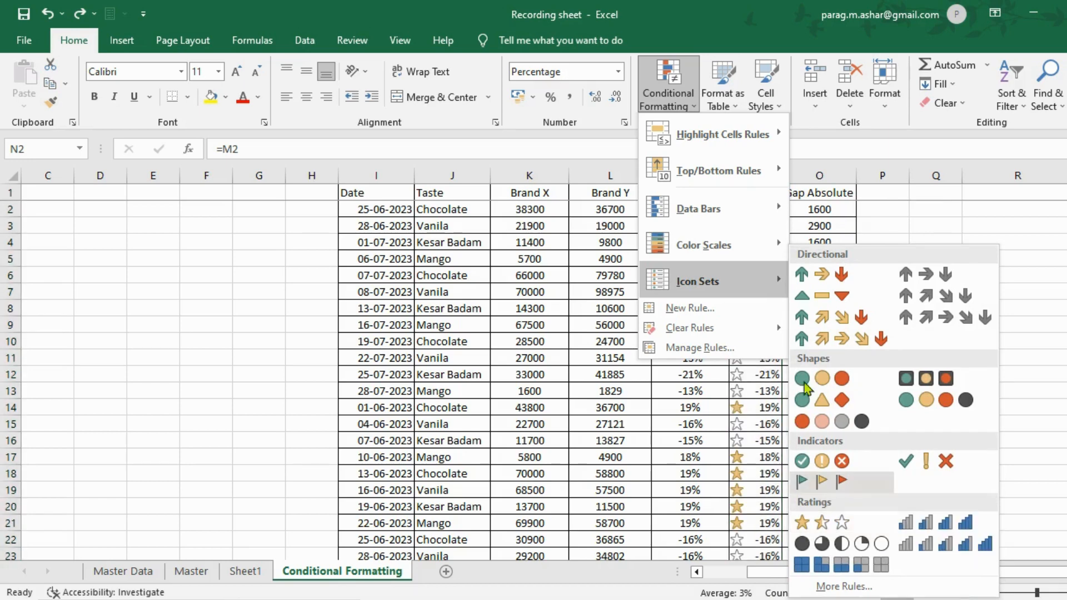
click(817, 275)
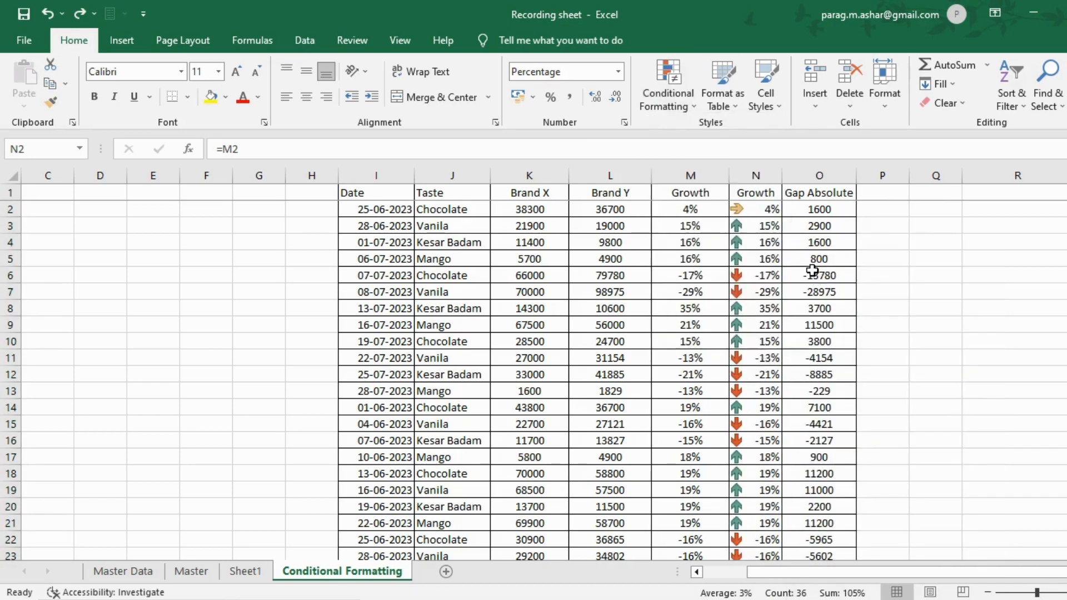
- Review the arrow icons beside the first Growth values in column N
click(751, 276)
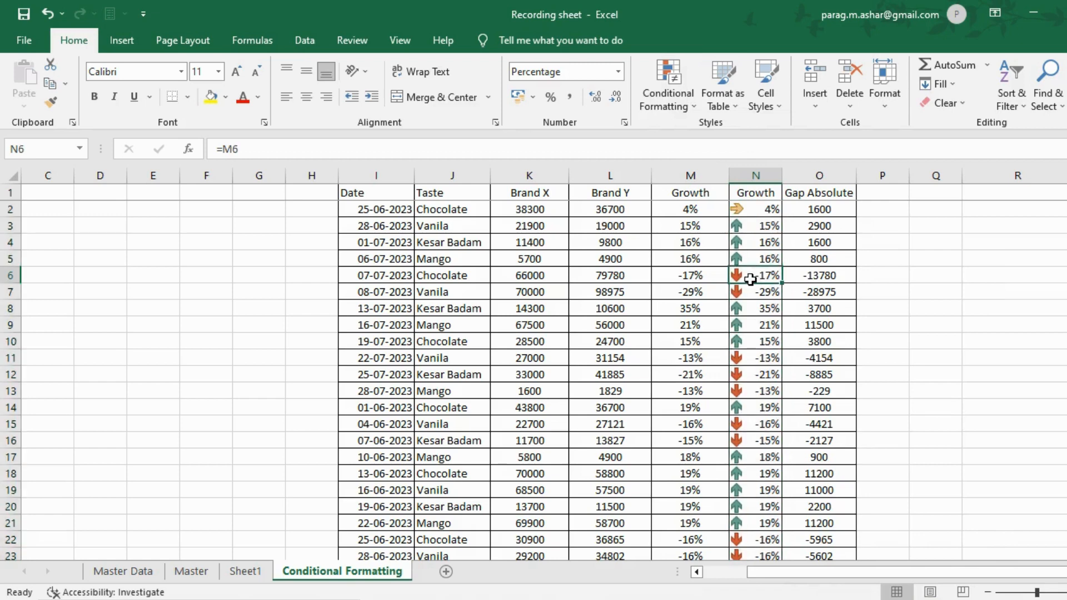
key(Up)
key(Up)
key(Up)
key(Up)
key(Down)
key(Down)
key(Down)
key(Down)
key(Down)
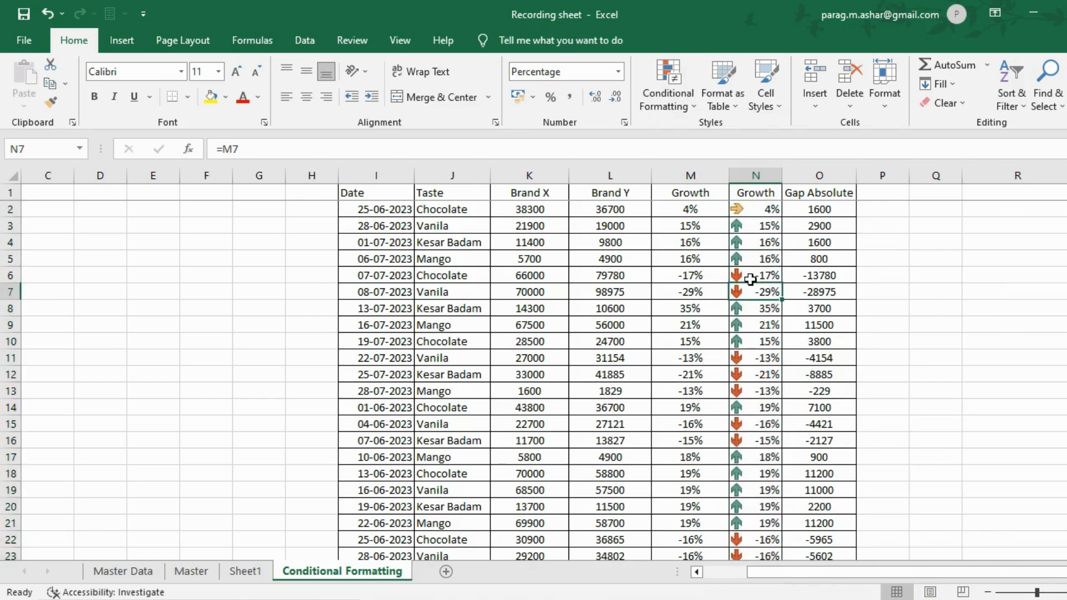
key(Up)
key(Up)
key(Up)
key(Up)
key(Up)
- Edit the icon set rule on N2:N37 to show no cell icon in place of the yellow sideways arrow
key(ctrl+shift+Down)
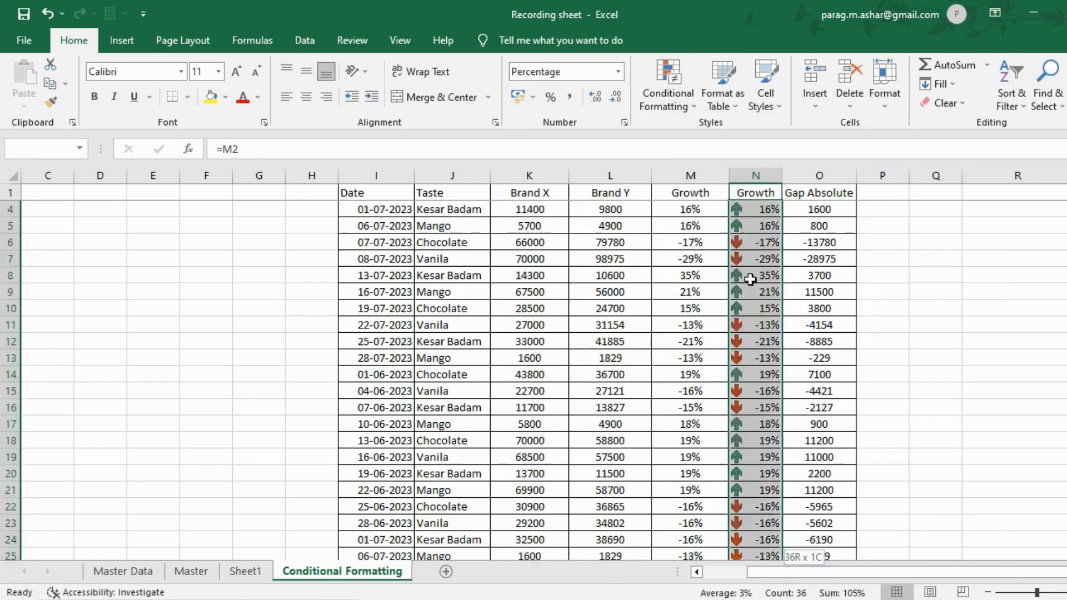
click(670, 91)
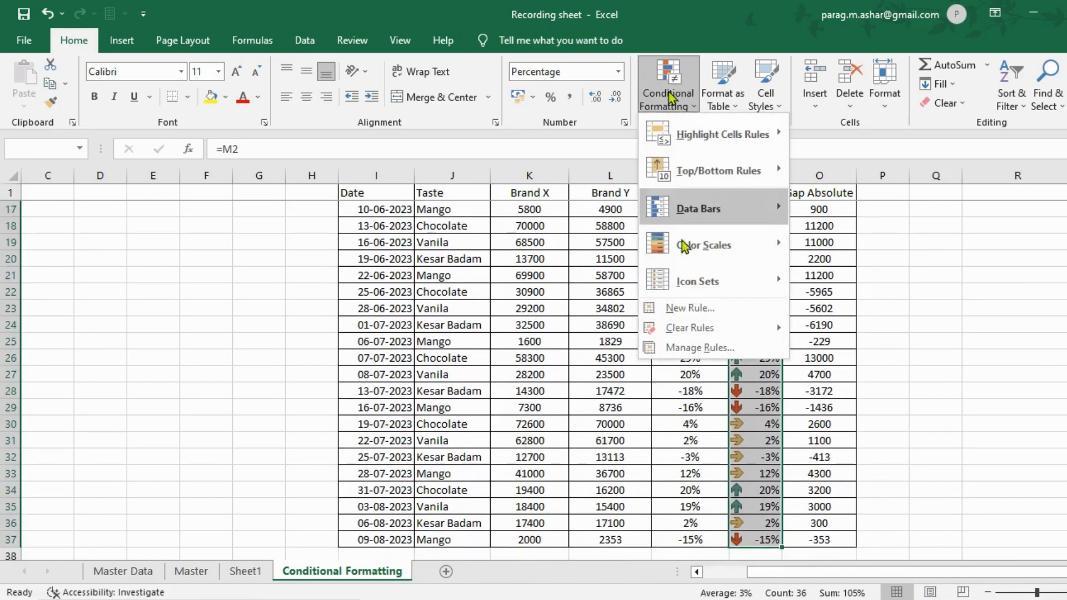
click(682, 349)
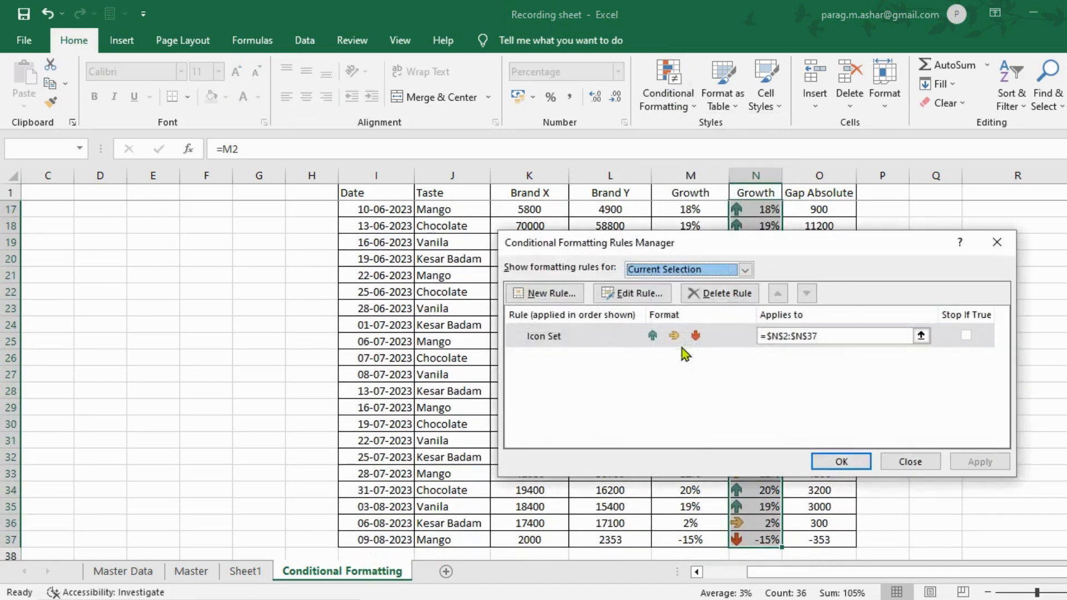
click(762, 339)
click(633, 293)
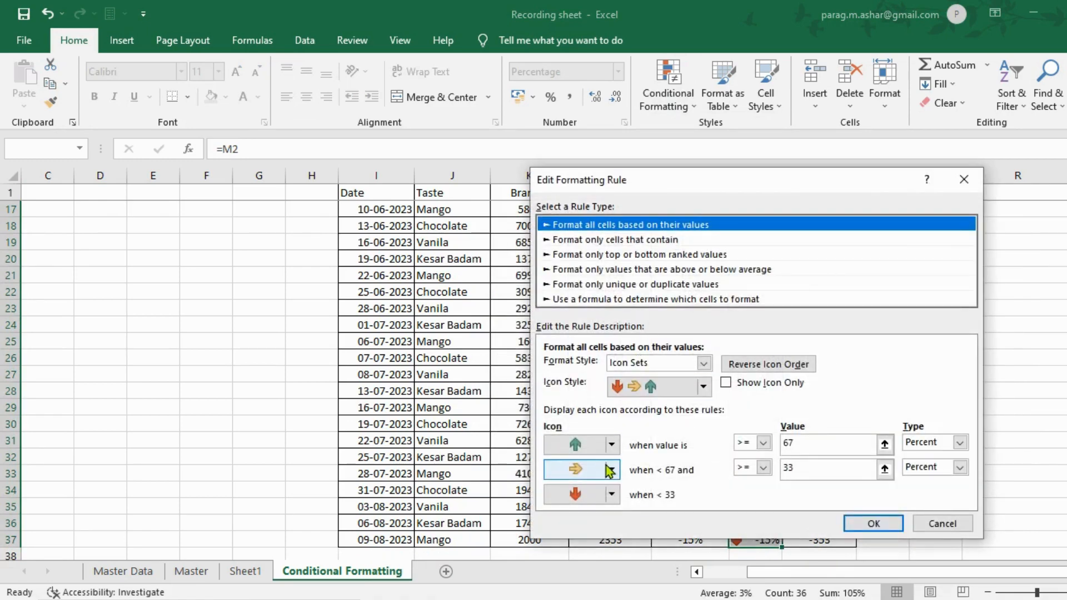
click(611, 470)
click(671, 457)
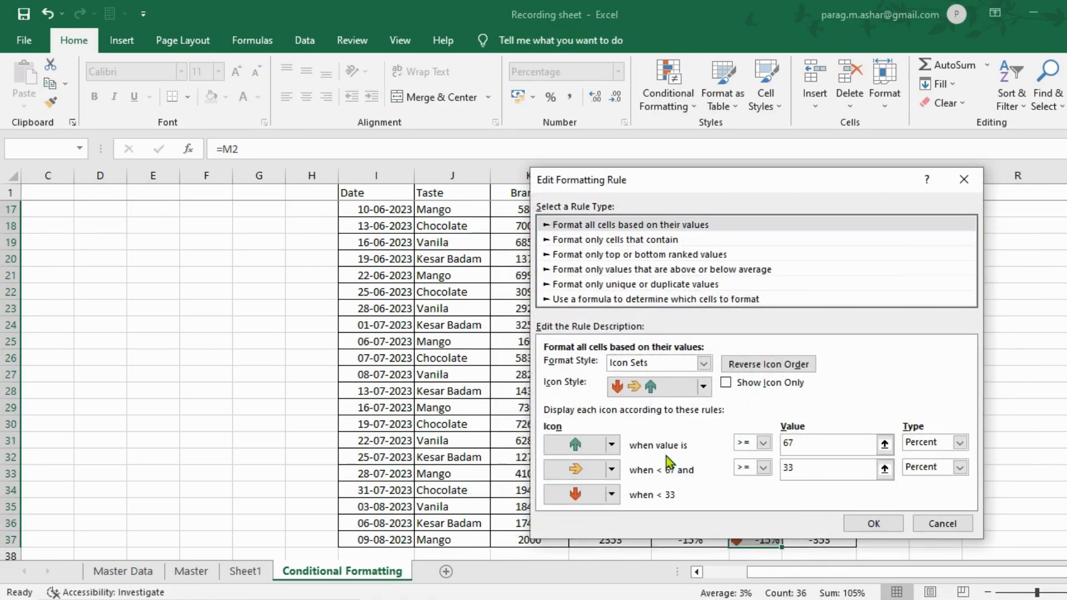
click(874, 524)
click(853, 468)
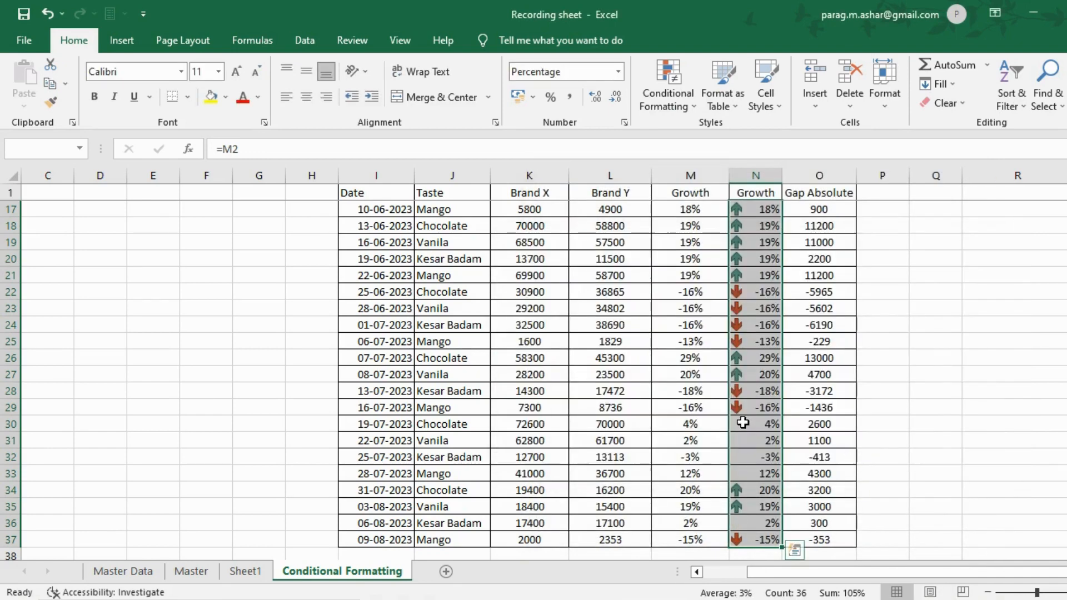
- Check the edited arrow icons in column N down past the last row, and return to the start of the table
click(744, 427)
key(Down)
key(Down)
key(Down)
key(Down)
key(Down)
key(Down)
key(Down)
key(Down)
key(Down)
key(Down)
key(Down)
key(Down)
key(Down)
key(Down)
key(Down)
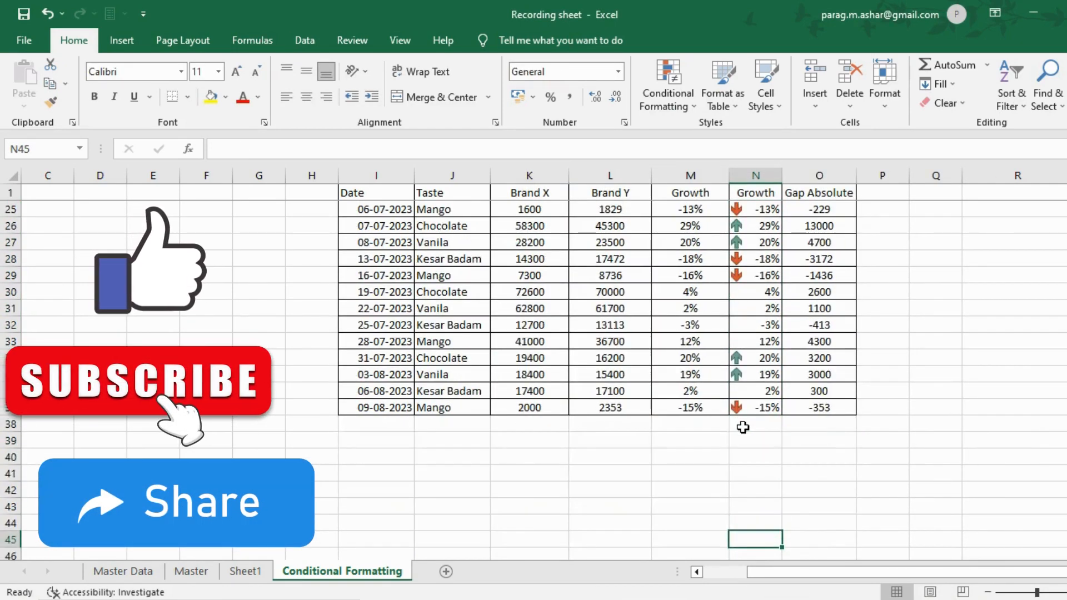
key(ctrl+Up)
key(ctrl+Up)
key(Down)
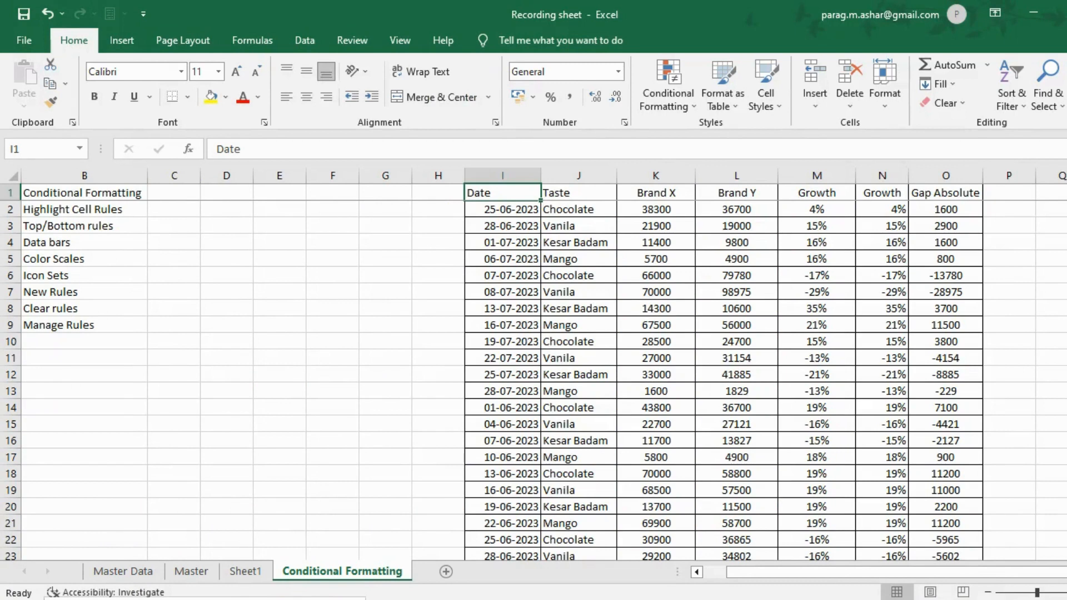
- Start a new conditional formatting rule on the whole table I1:O37 that uses a formula to determine which cells to format
click(678, 103)
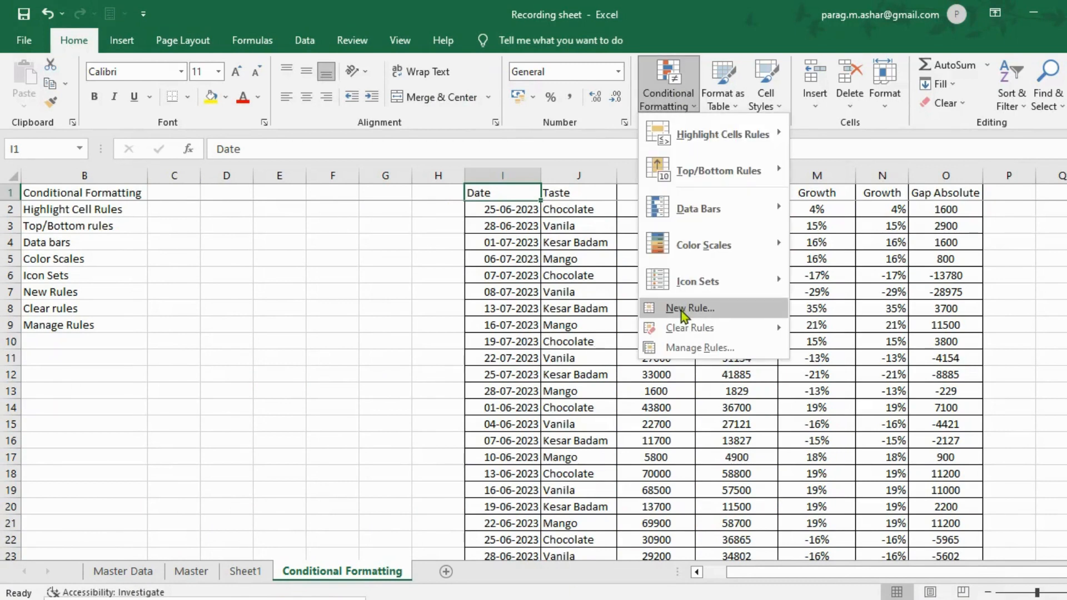
click(542, 271)
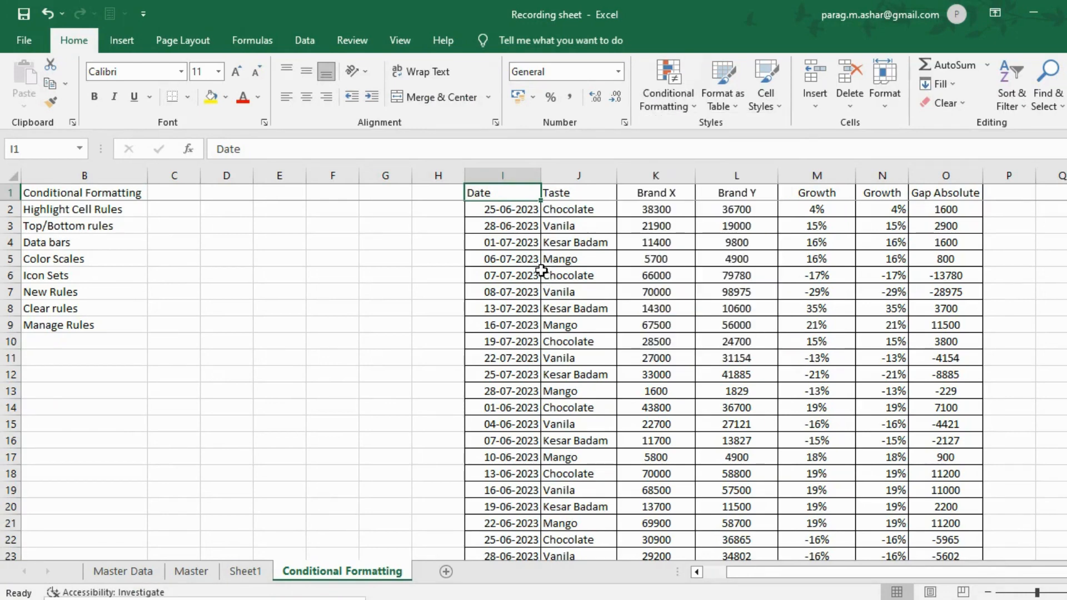
key(ctrl+shift+Down)
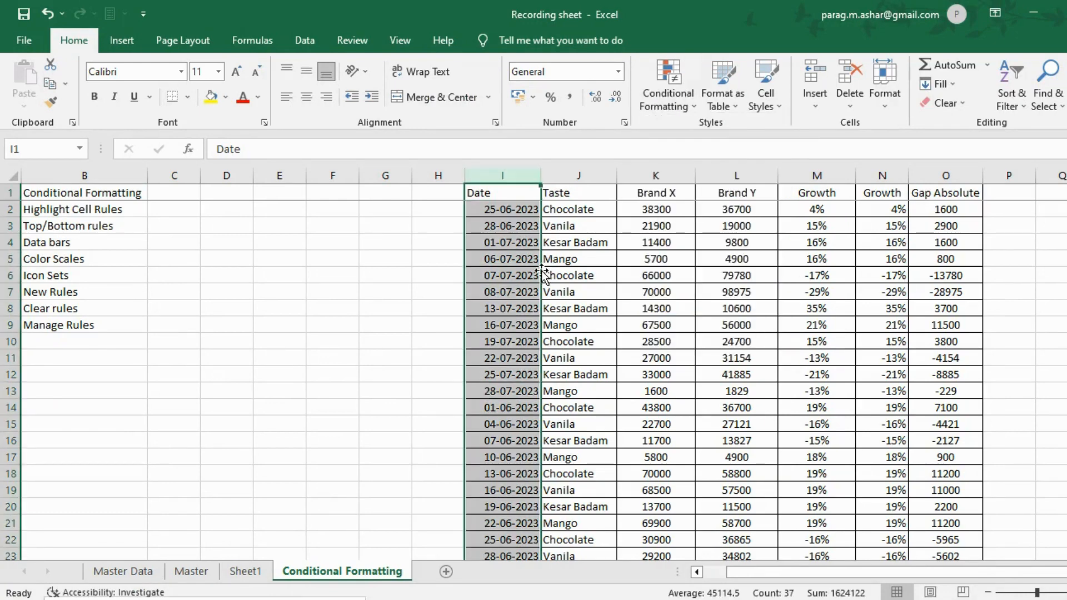
key(ctrl+shift+Right)
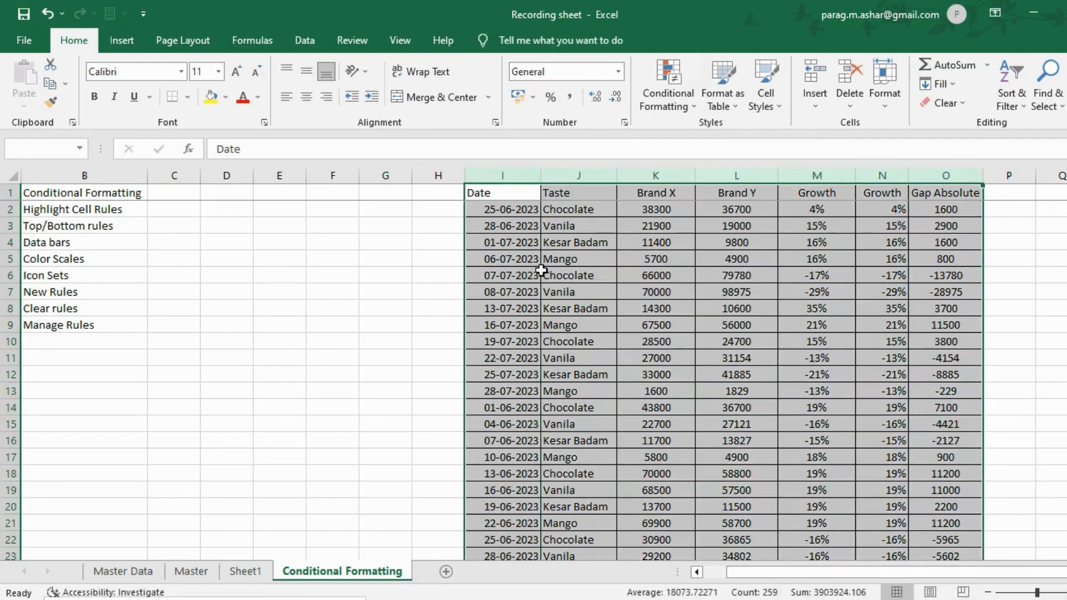
click(681, 83)
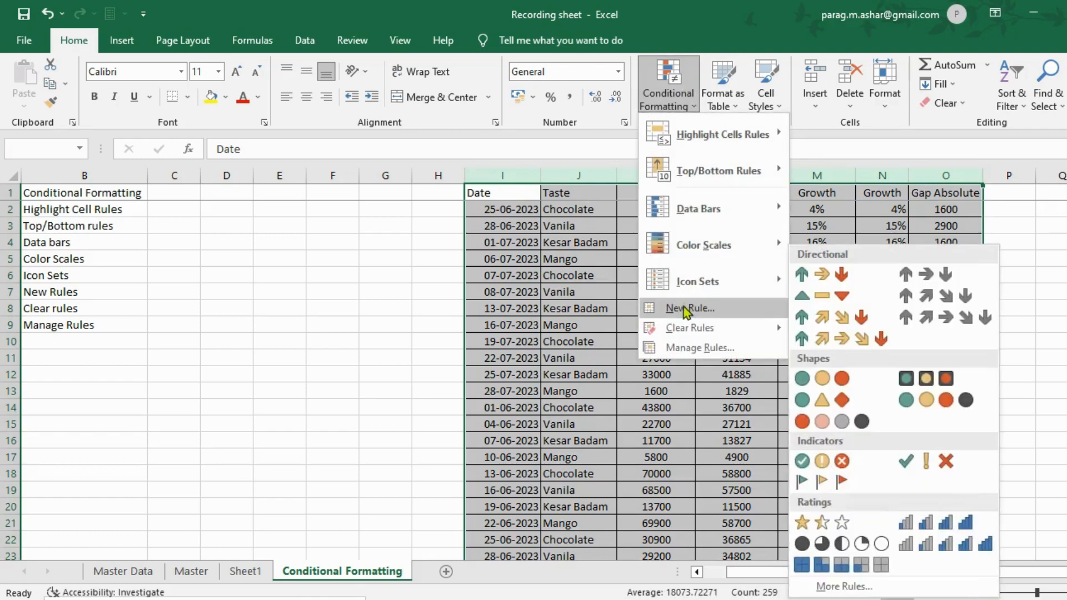
click(689, 308)
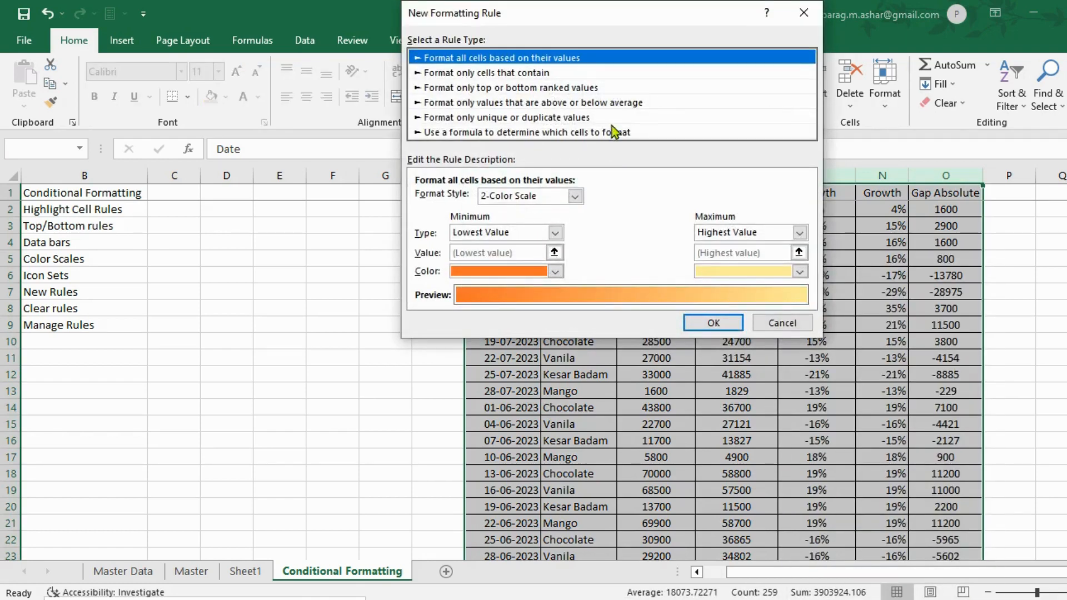
click(613, 133)
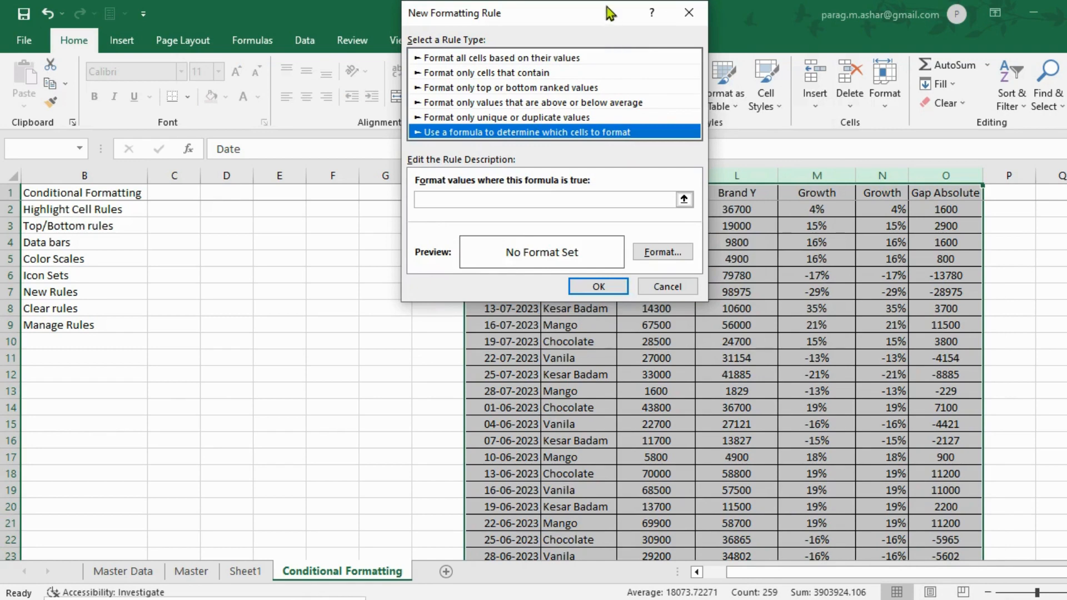
drag(607, 12, 701, 49)
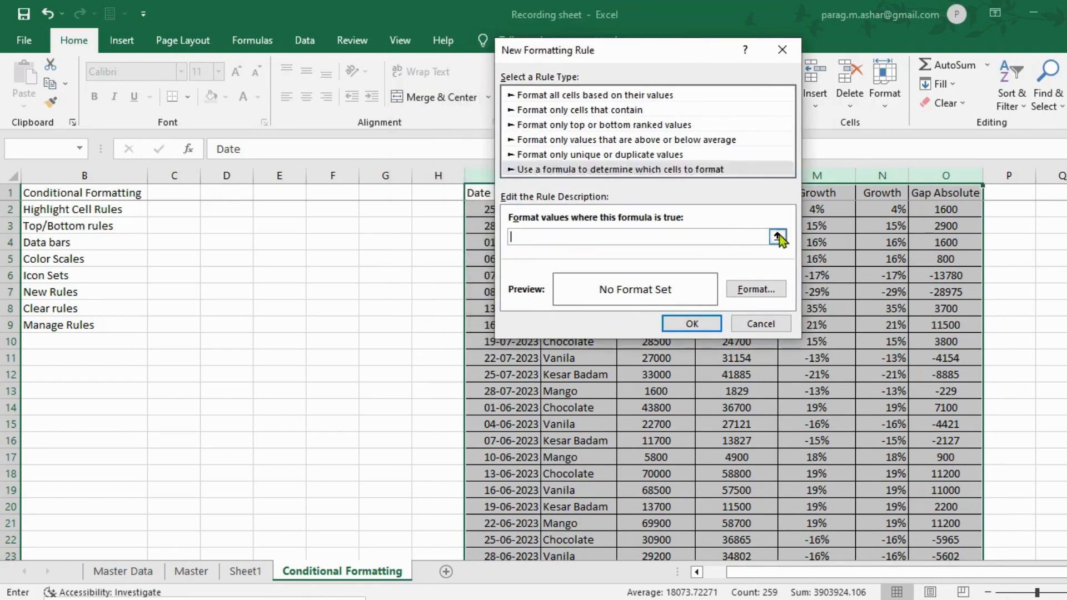
- Enter =$I2<>"" as the rule's formula, with only the column reference locked
click(778, 238)
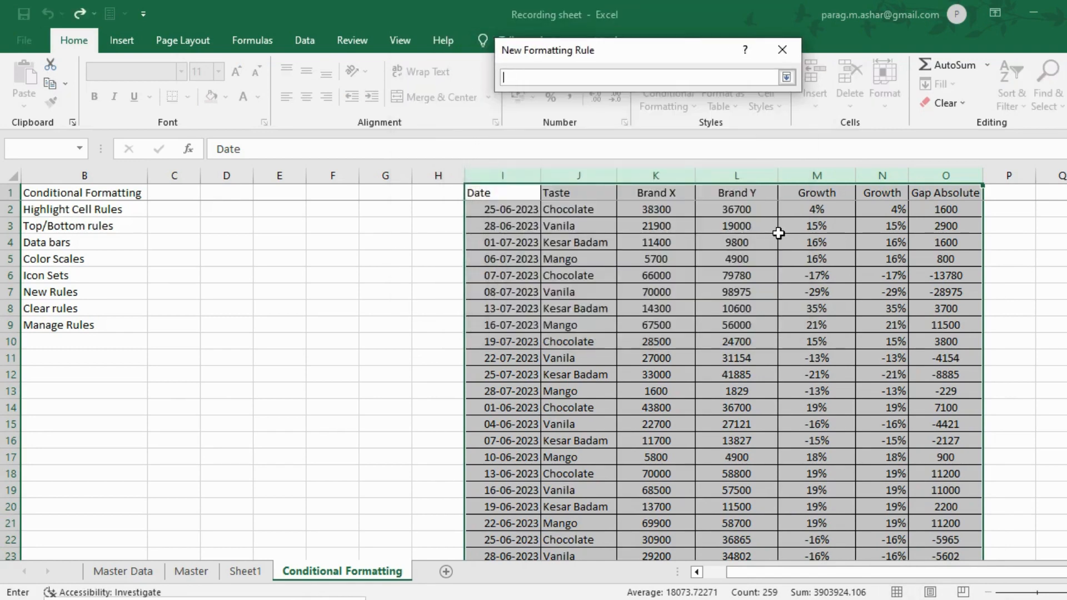
click(521, 209)
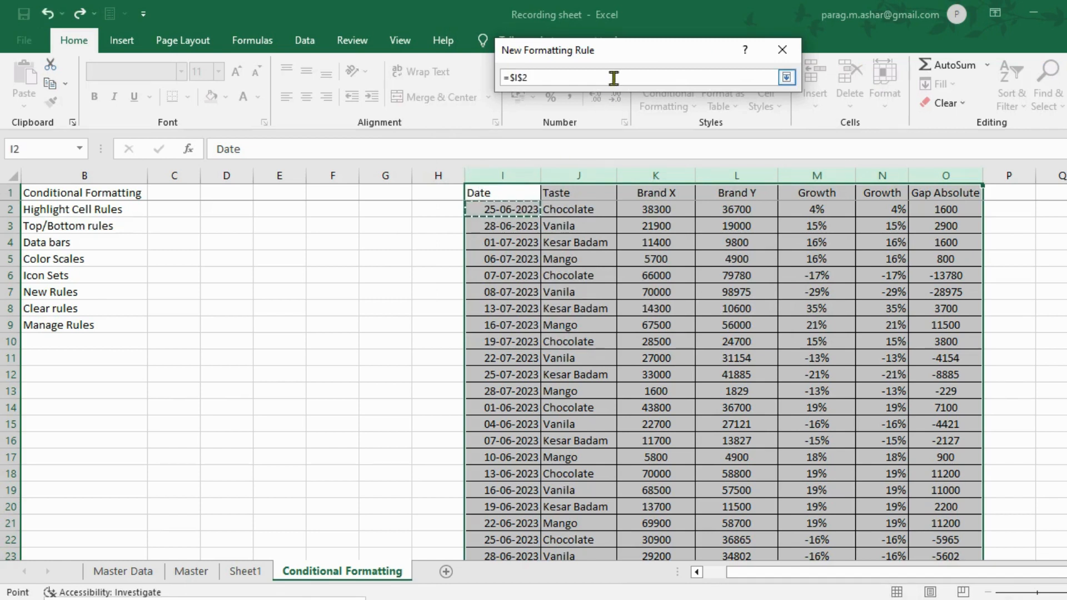
key(F4)
key(F4)
text(<>)
key(Return)
- Set an outline border as the rule's format, and apply the rule to the table
click(752, 289)
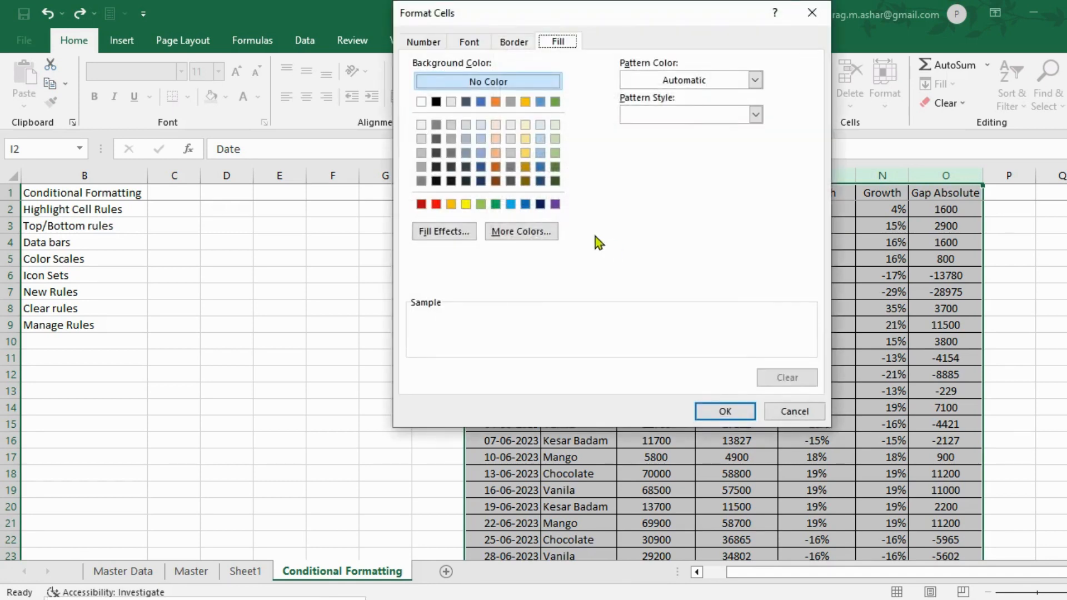
click(512, 42)
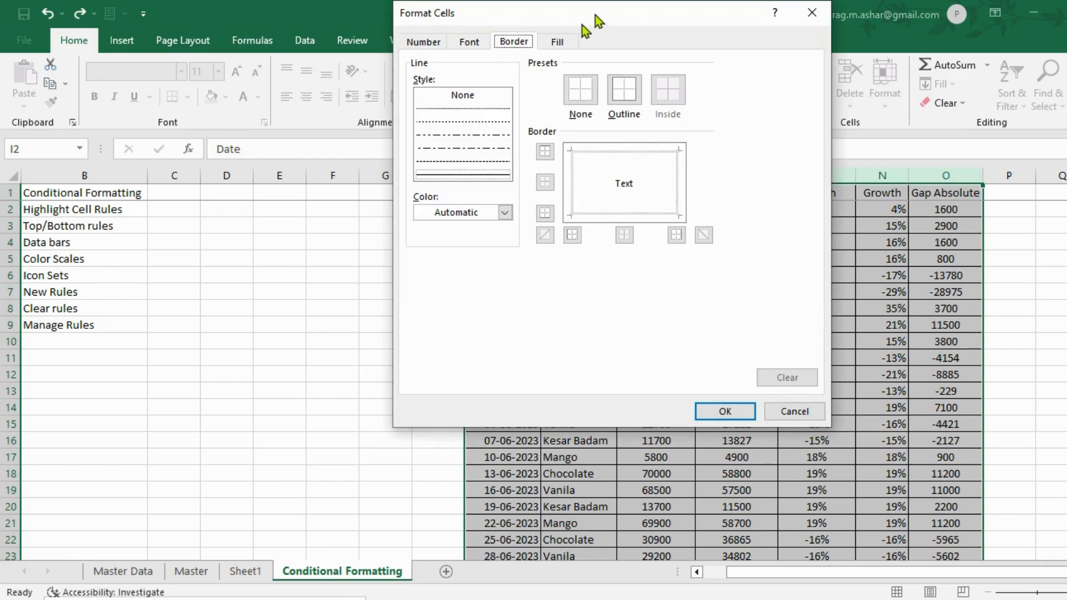
drag(596, 15, 731, 32)
click(759, 105)
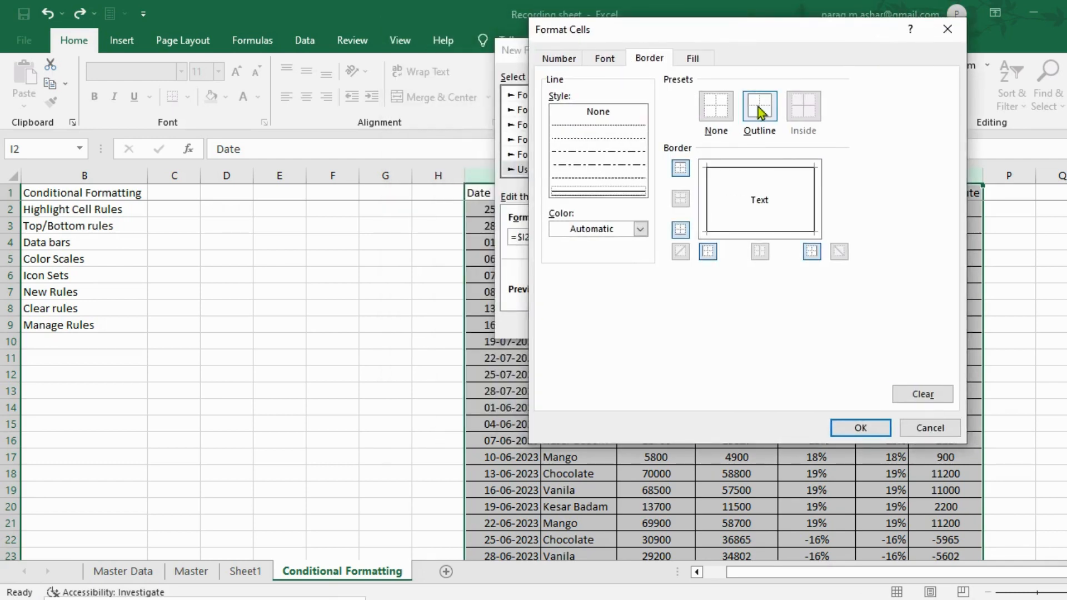
click(854, 431)
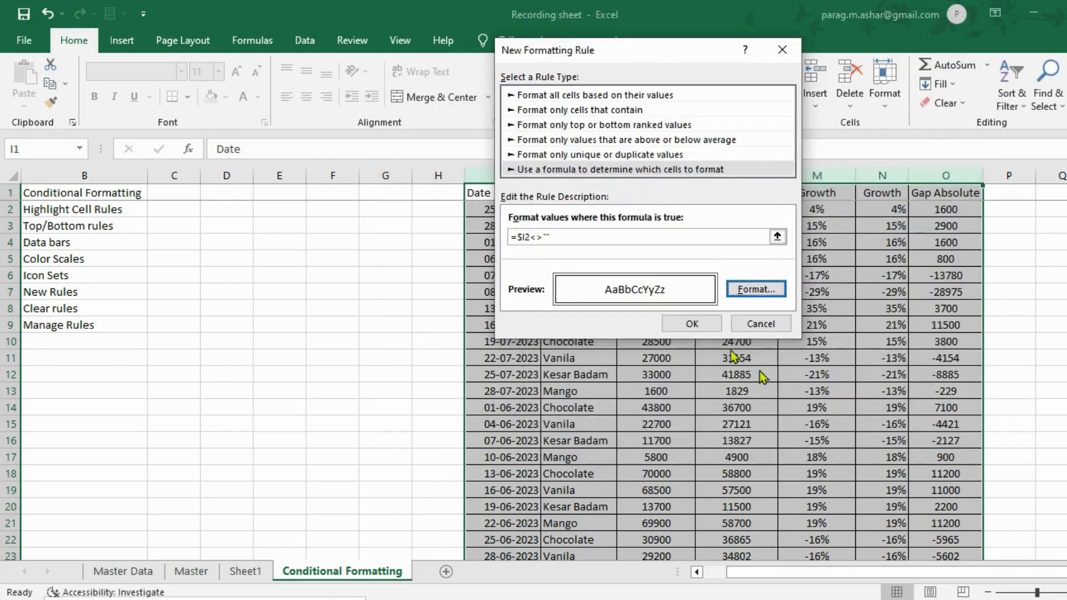
click(696, 326)
- Test the border rule by entering a, s and d in cells I38 to I40 below the last date
key(ctrl+Down)
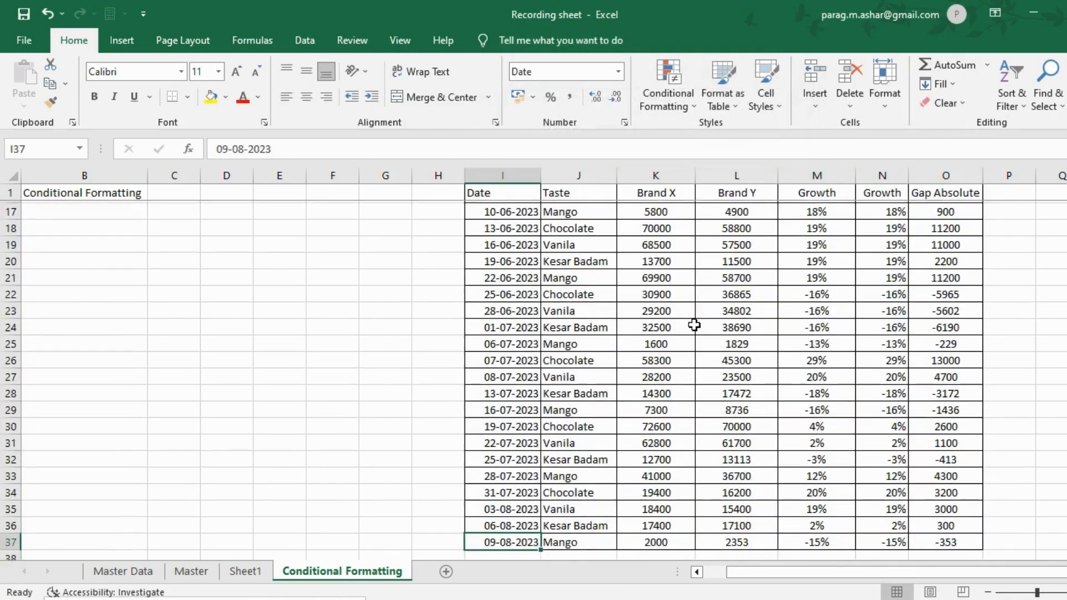
key(Down)
text(a)
key(Return)
text(s)
key(Return)
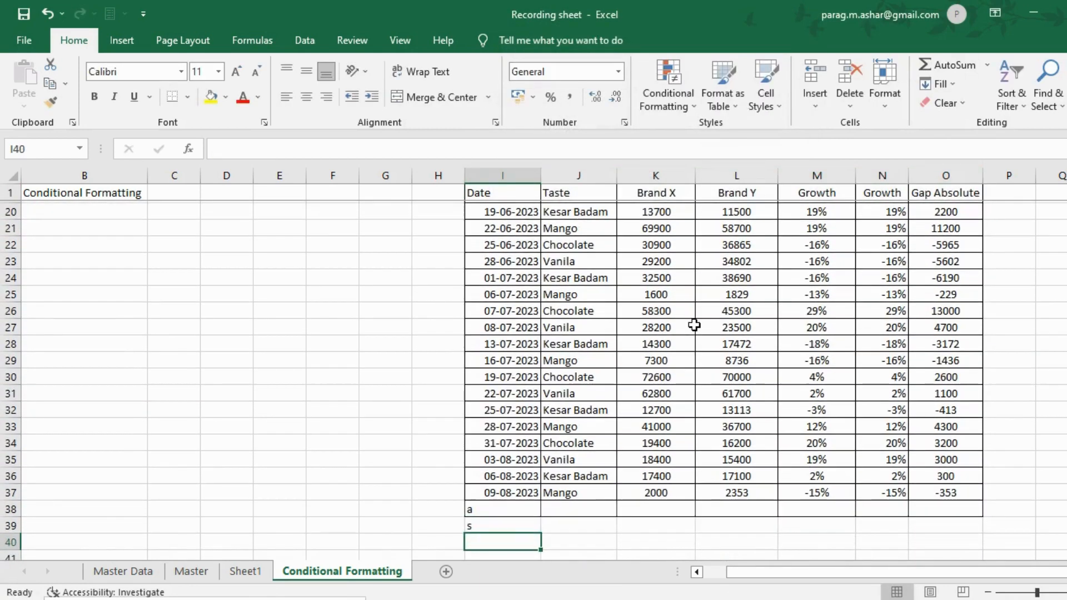
text(d)
key(Up)
key(Up)
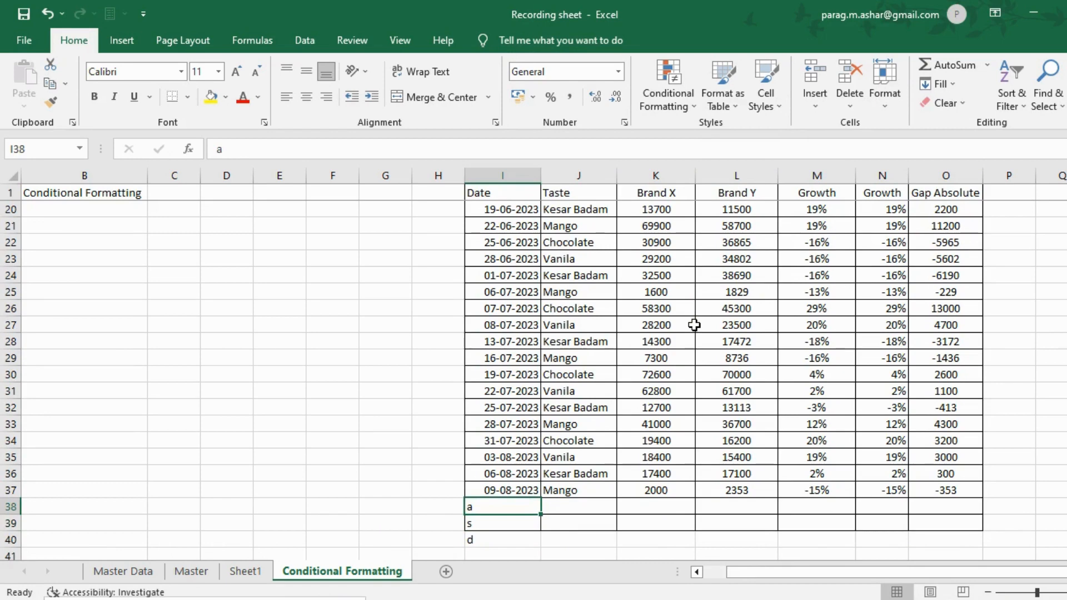
- Start a new conditional formatting rule on the data range I2:O40 that uses a formula to determine which cells to format
key(ctrl+Up)
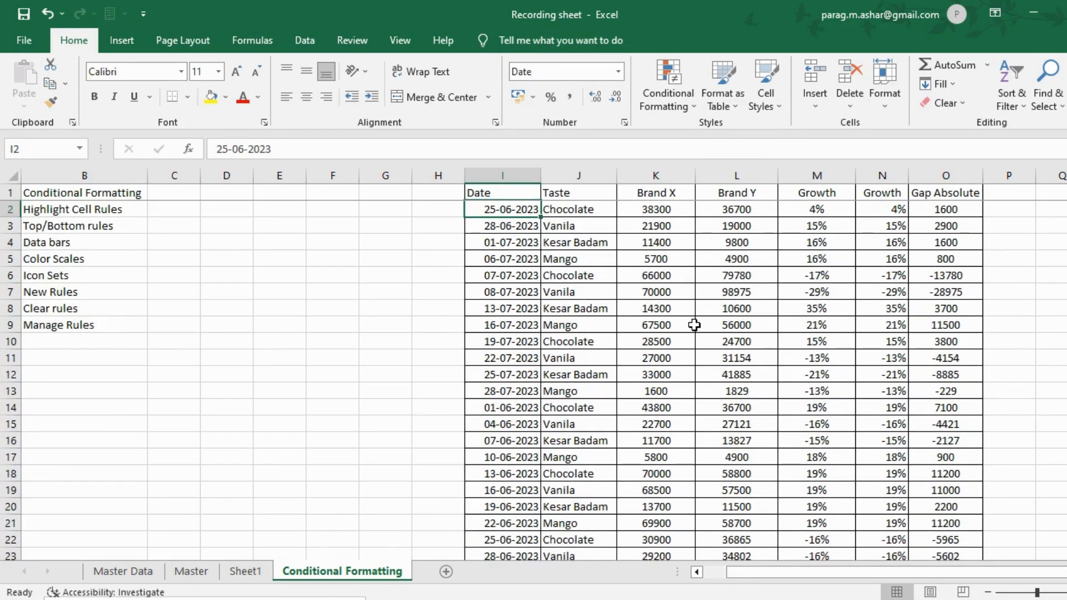
key(ctrl+shift+Down)
key(ctrl+shift+Right)
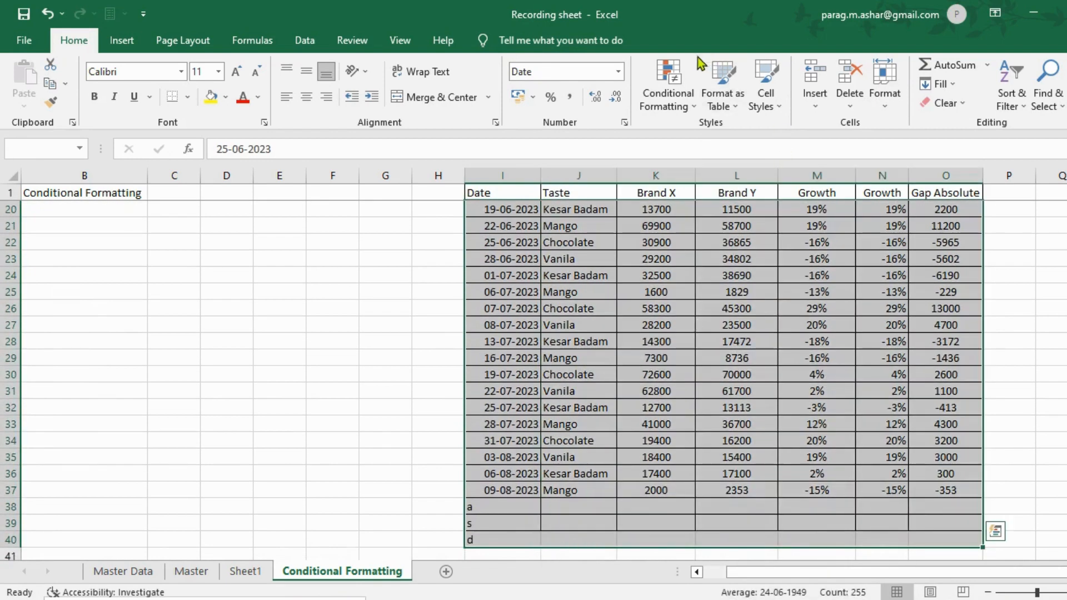
click(669, 83)
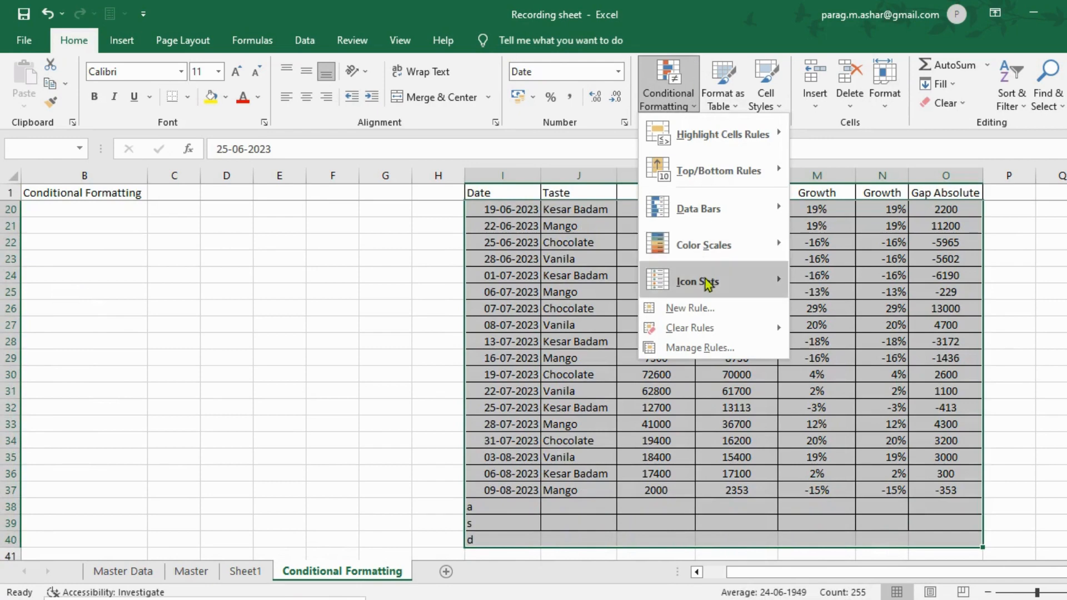
click(701, 308)
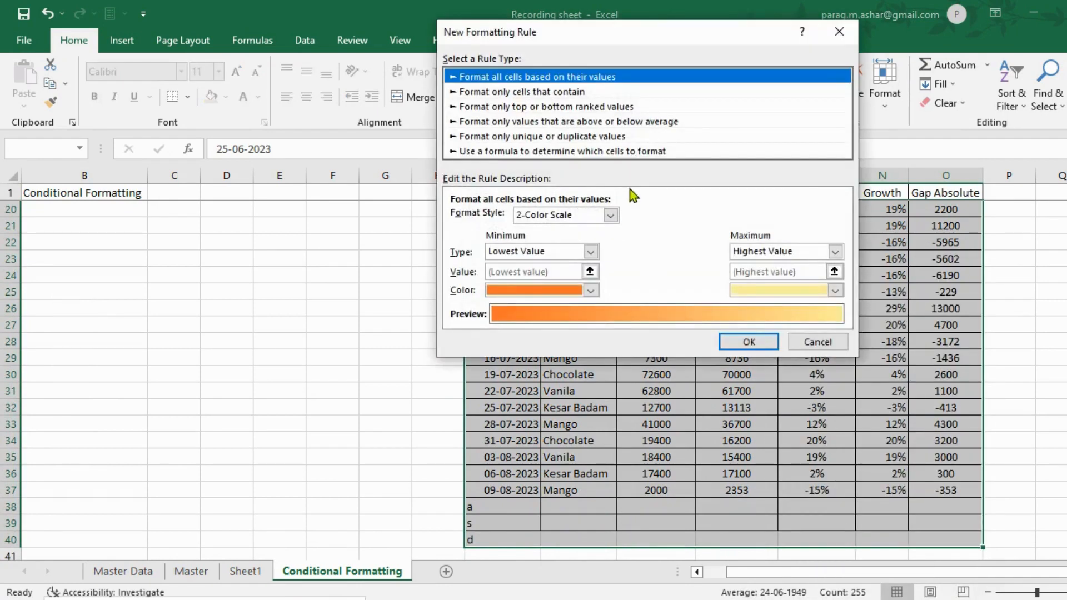
click(671, 152)
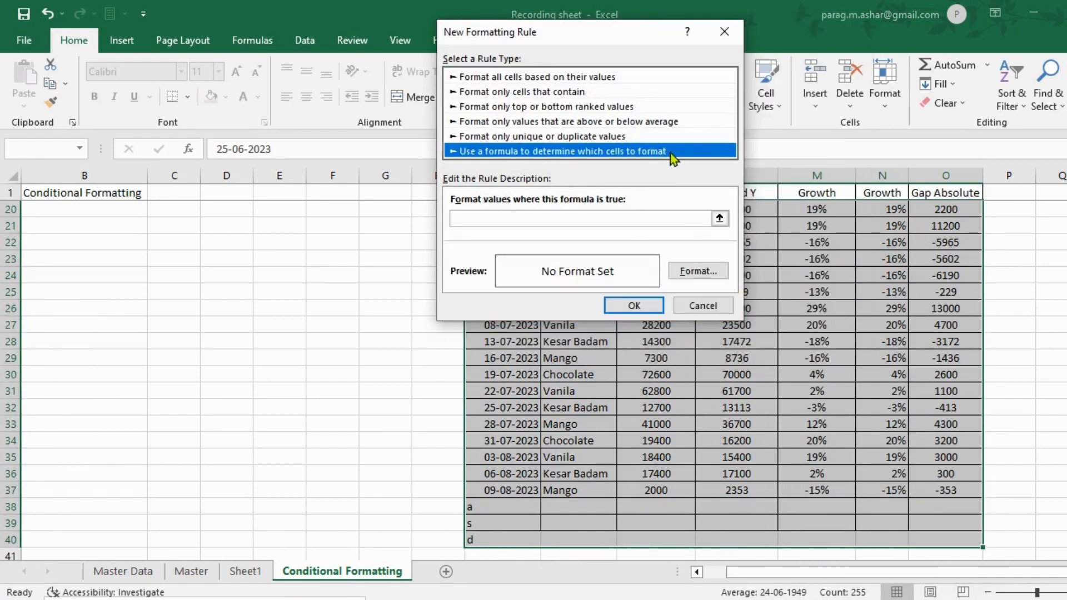
- Enter =$J2="Chocolate" as the rule's formula, with only the column reference locked
click(720, 218)
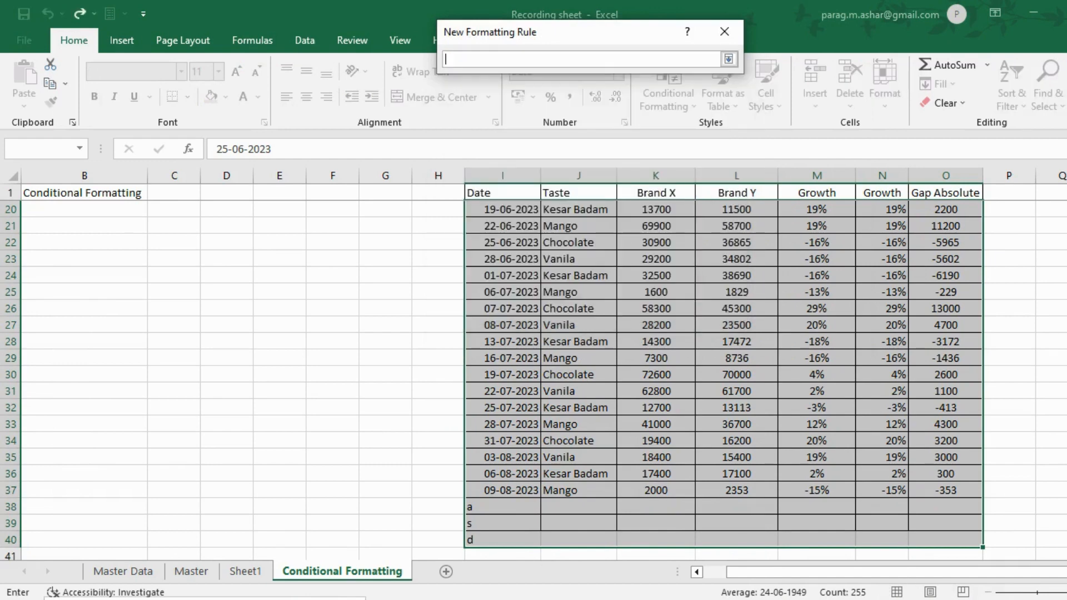
scroll(1055, 400, up, 6)
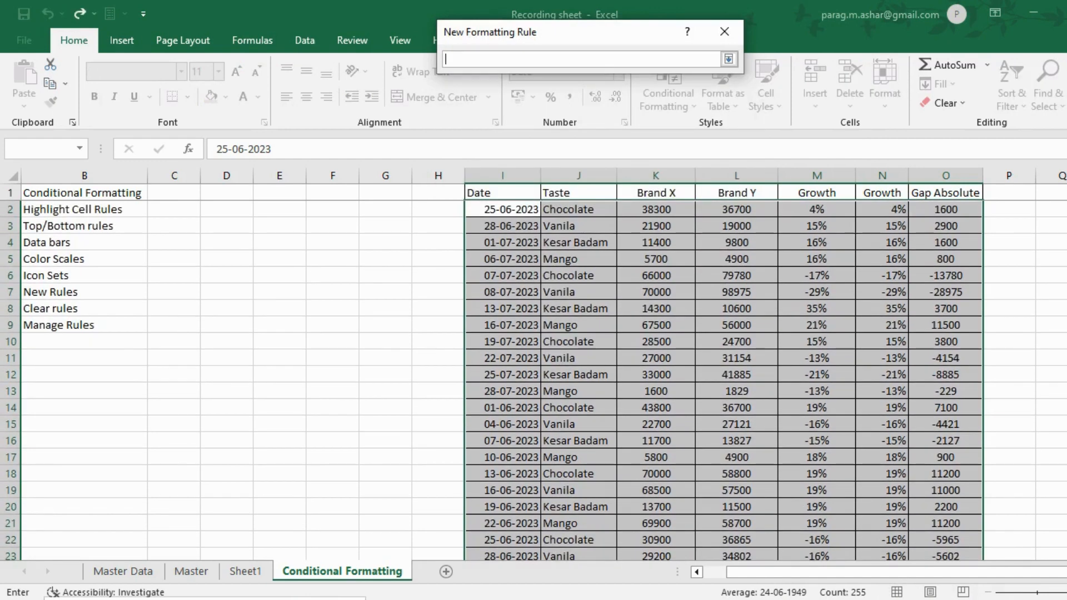
click(579, 211)
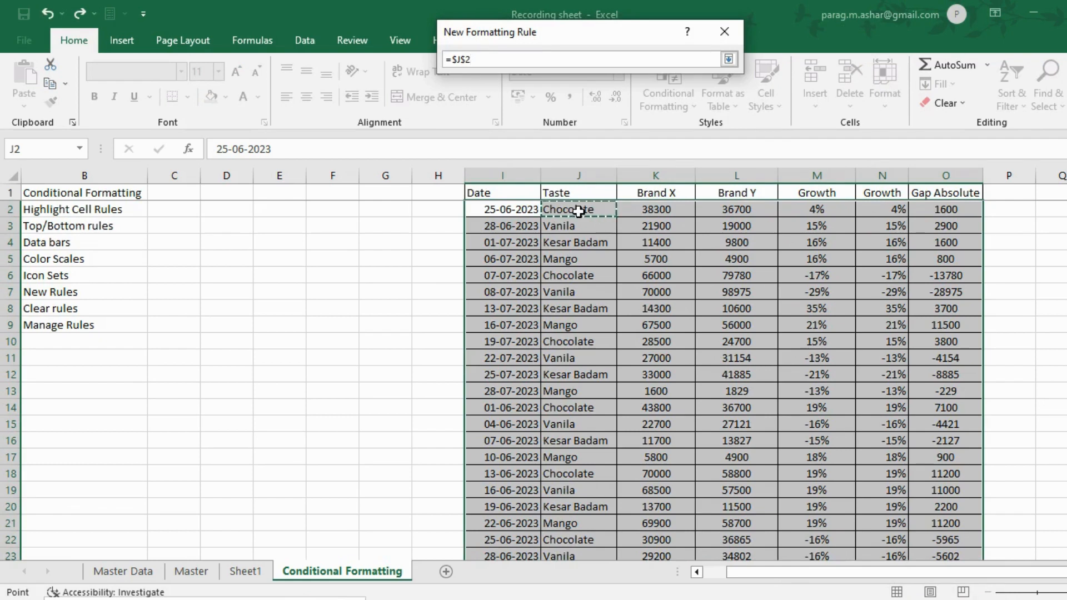
key(F4)
key(F4)
text(="Chocolate)
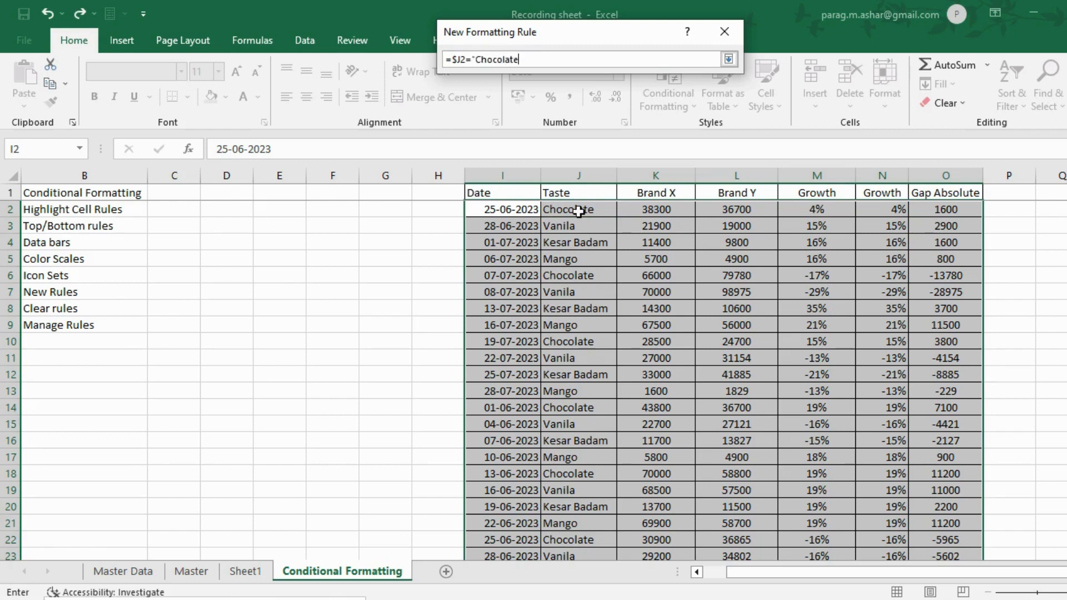
key(Return)
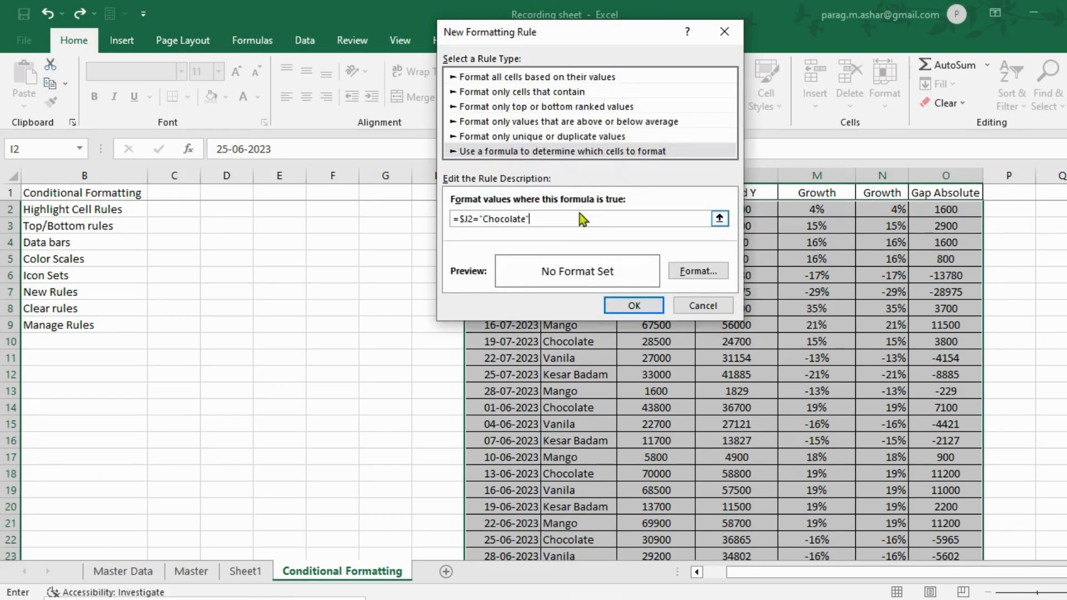
- Set bold font and a yellow fill as the rule's format, and apply the rule to the selected rows
click(679, 273)
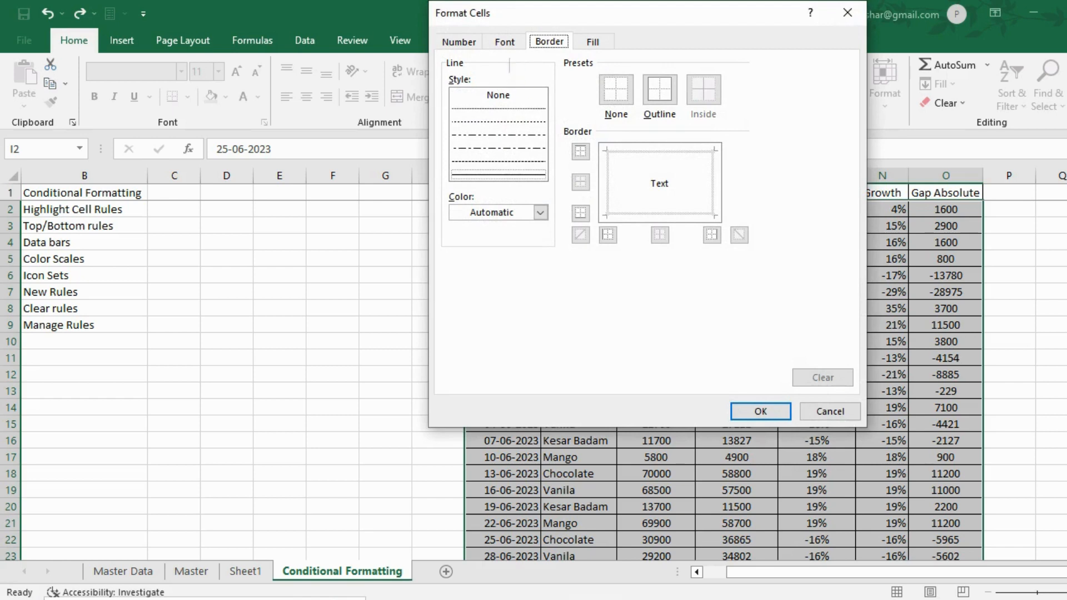
click(505, 45)
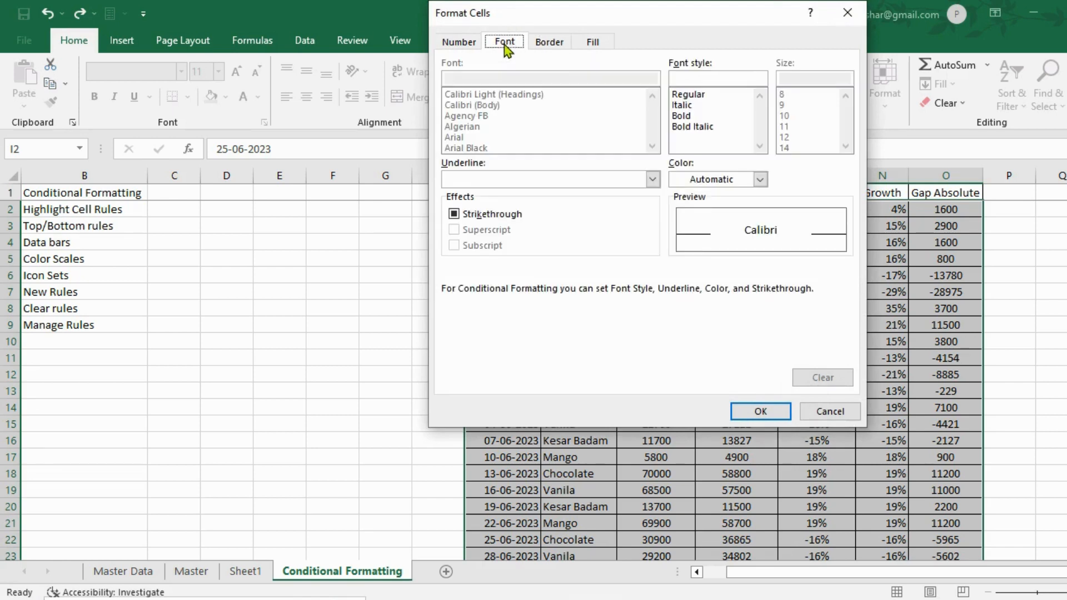
click(681, 115)
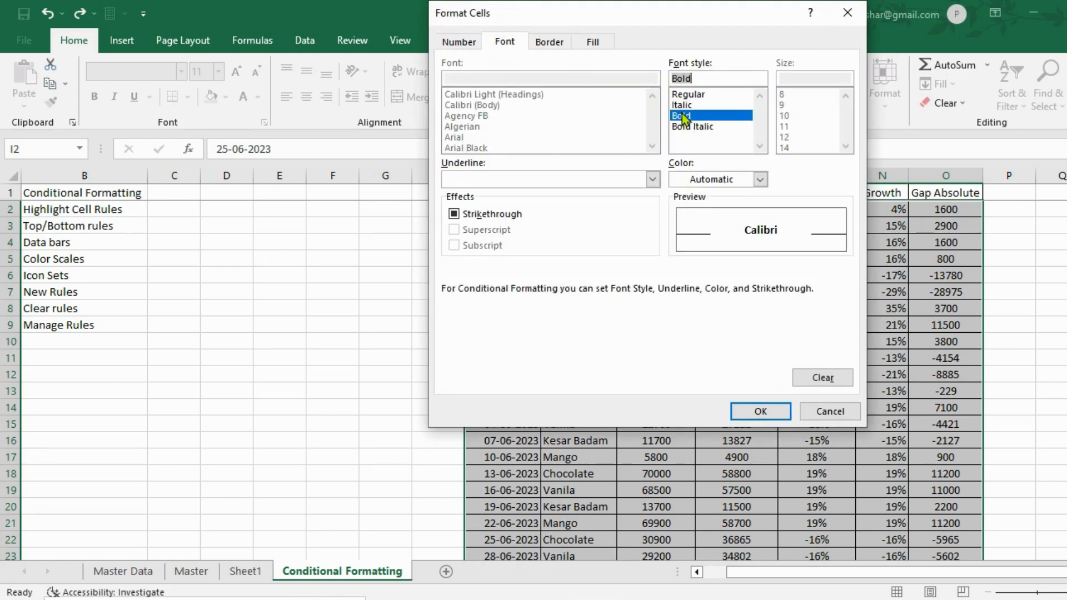
click(591, 43)
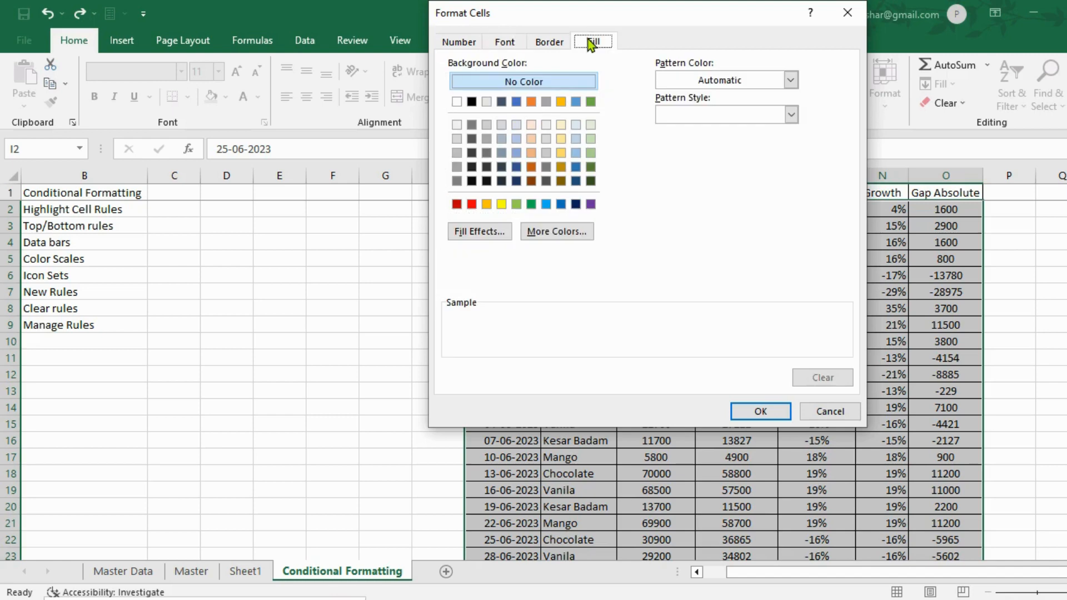
click(502, 205)
click(745, 410)
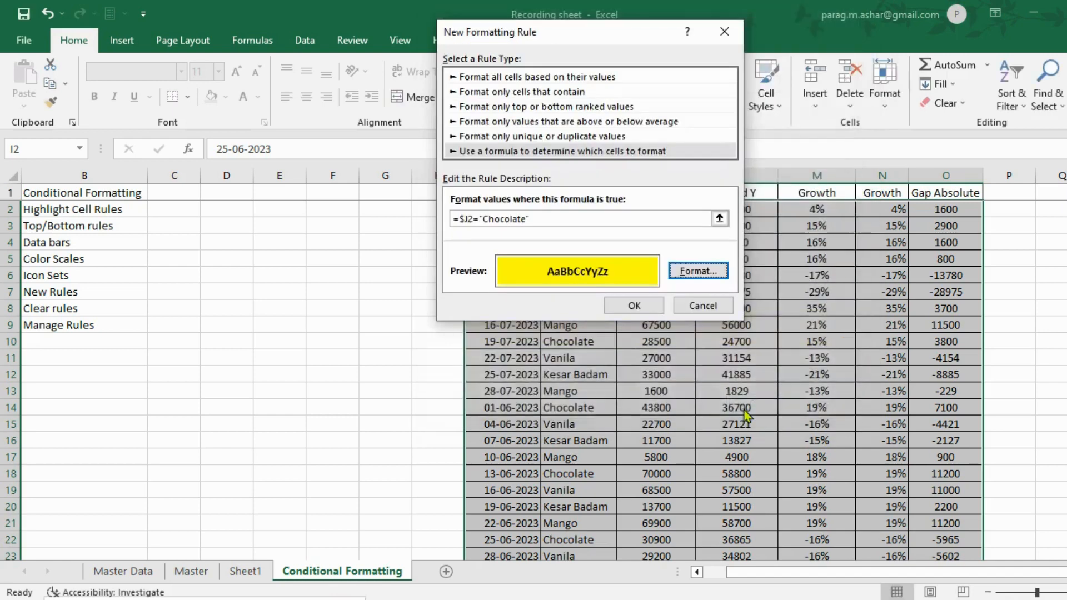
click(634, 306)
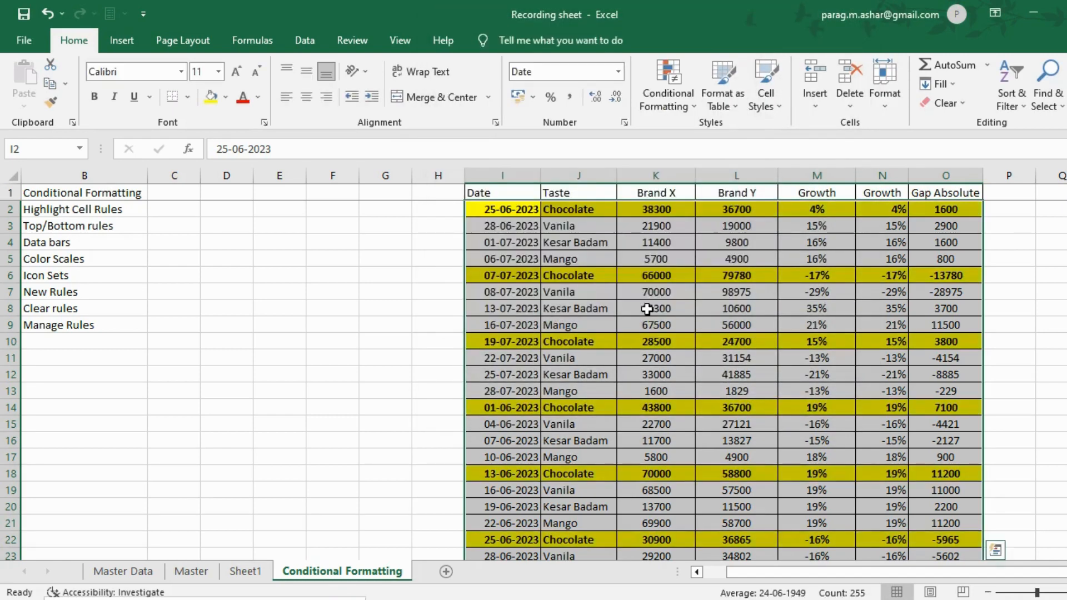
- Test the Chocolate rule by clearing the taste in cell J2
key(Down)
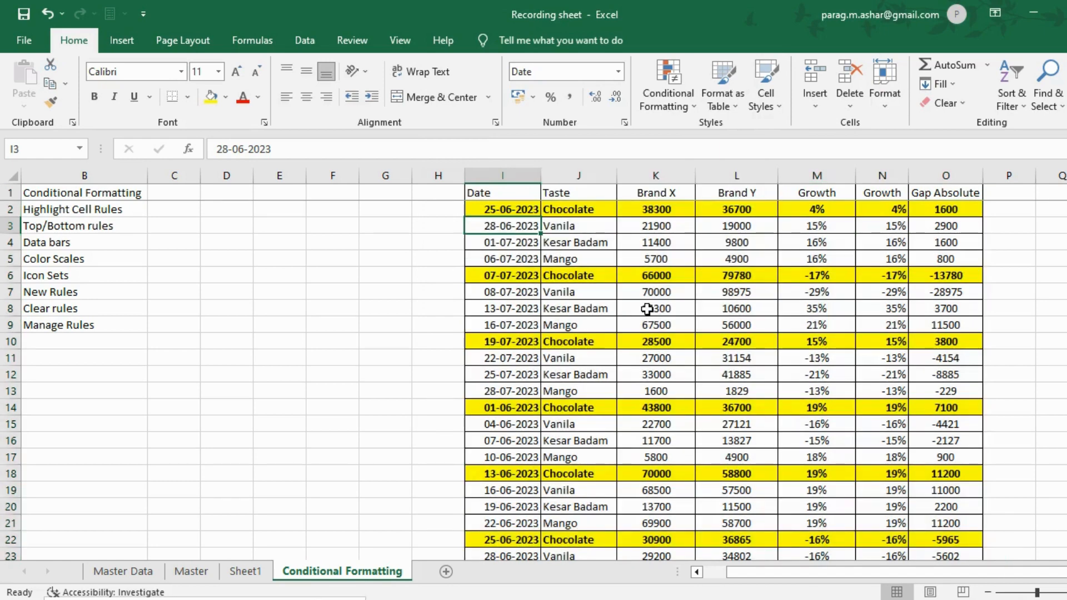
key(ctrl+Down)
key(ctrl+Up)
key(Down)
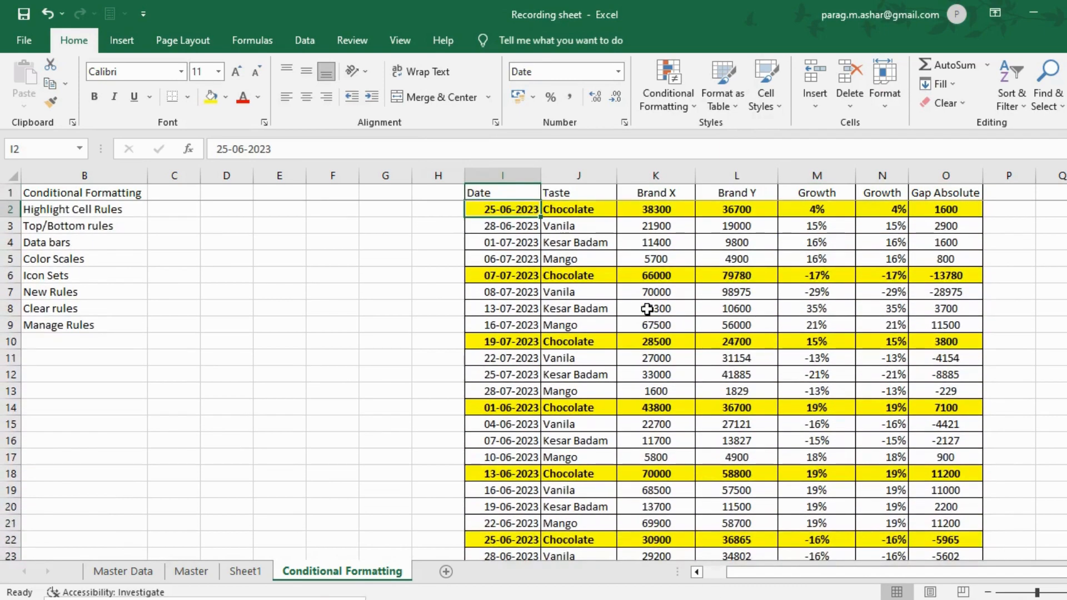
key(Right)
key(Delete)
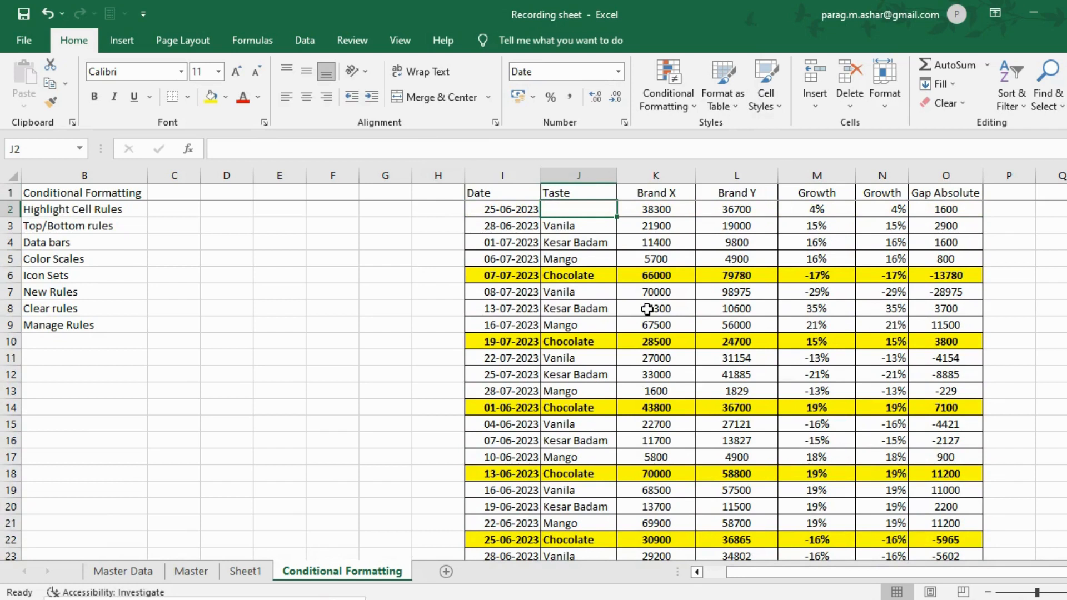
key(Down)
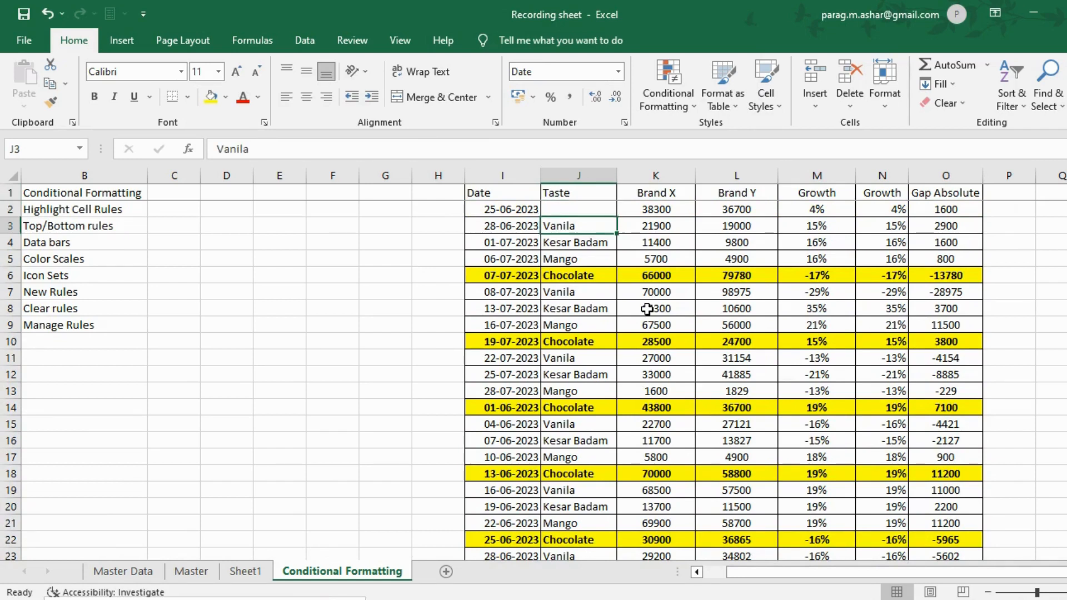
text(Chocolate)
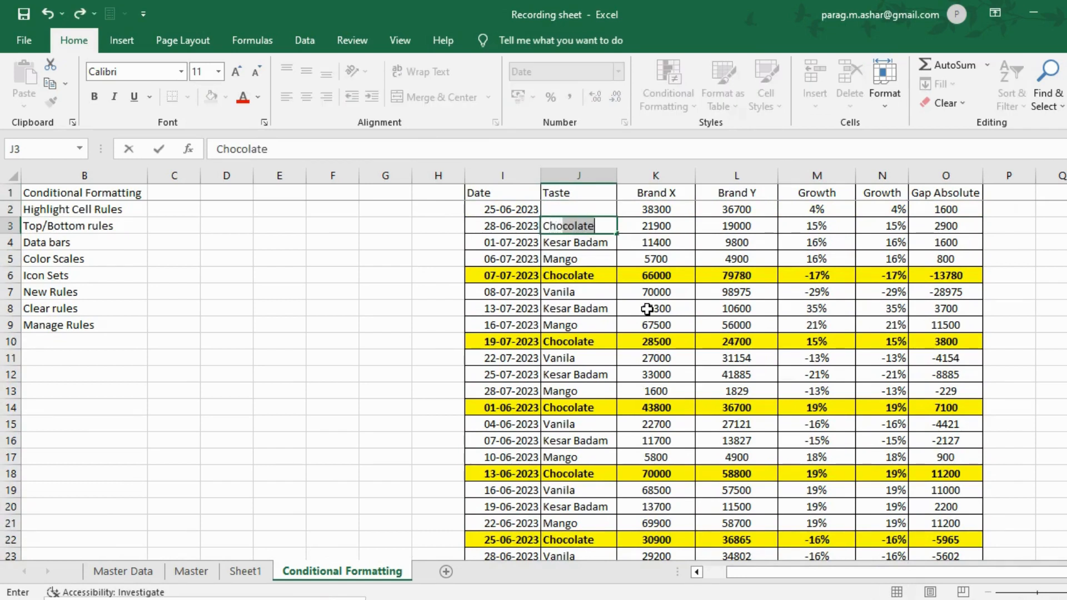
key(BackSpace)
key(BackSpace)
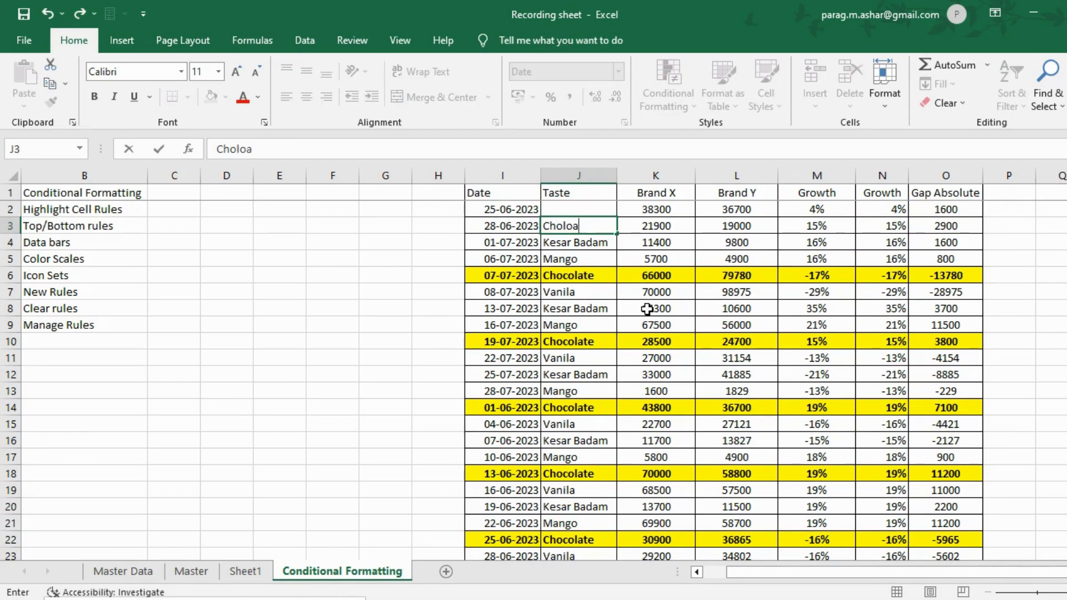
key(Escape)
- Test the Chocolate rule on another row by changing the taste in cell J3 to Chocolate
text(Chocolate)
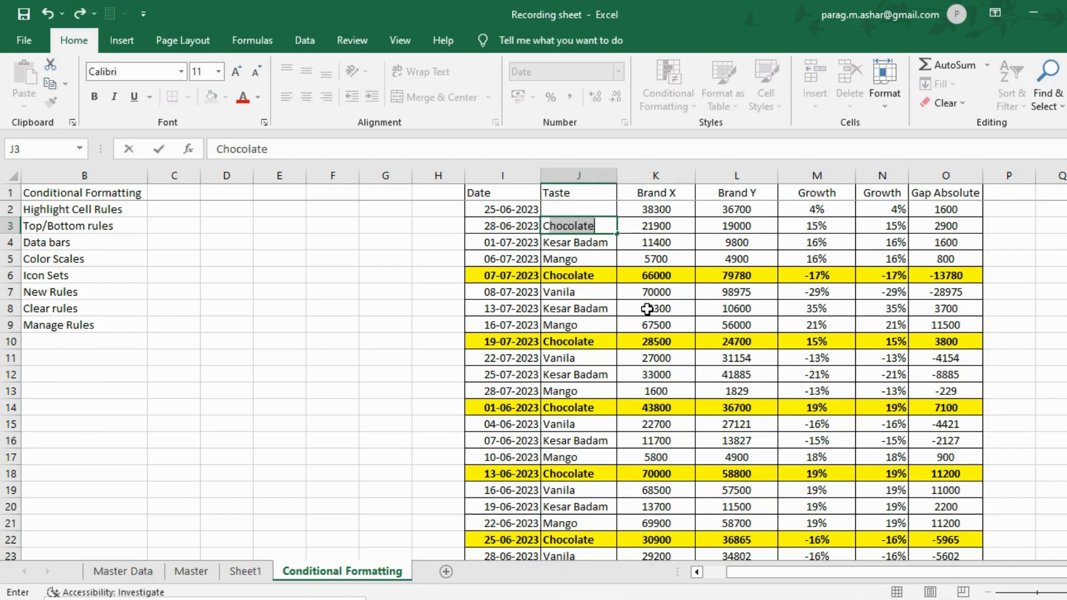
text(ocolate)
key(Return)
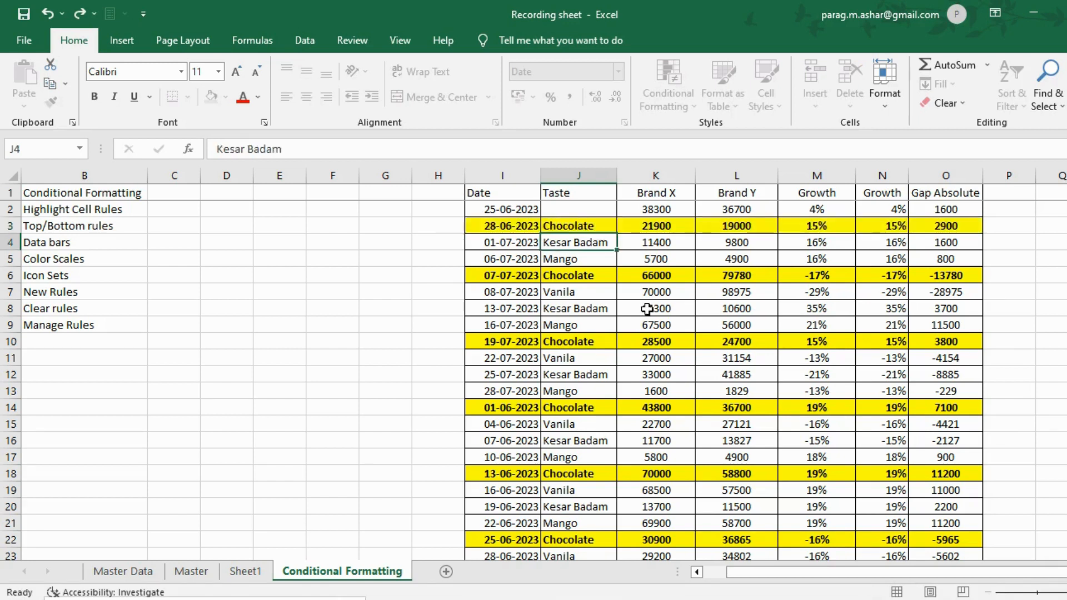
- Clear all conditional formatting rules from the entire sheet
key(Up)
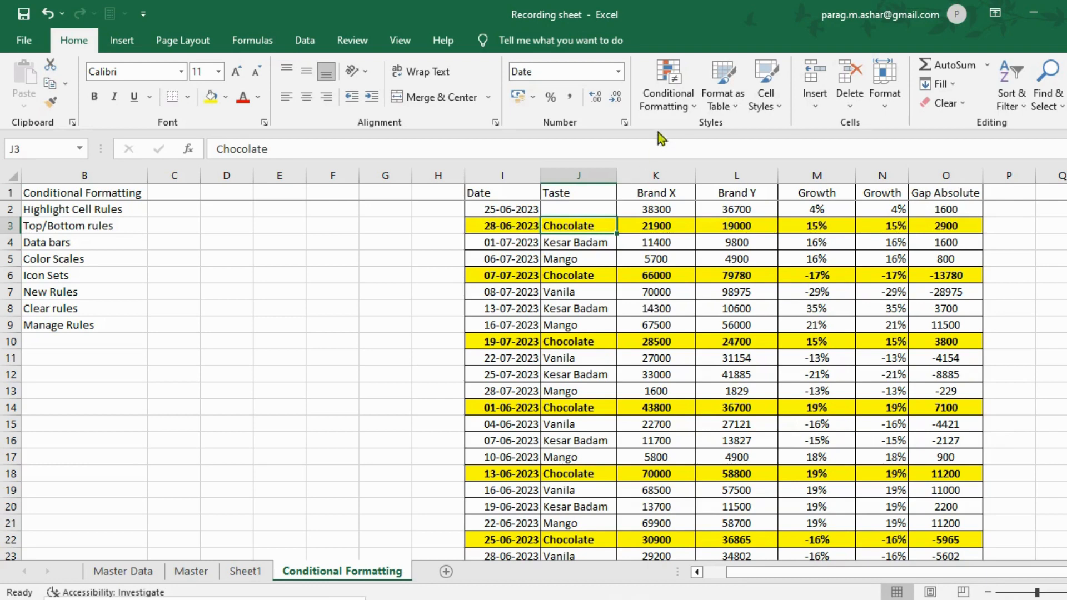
click(667, 78)
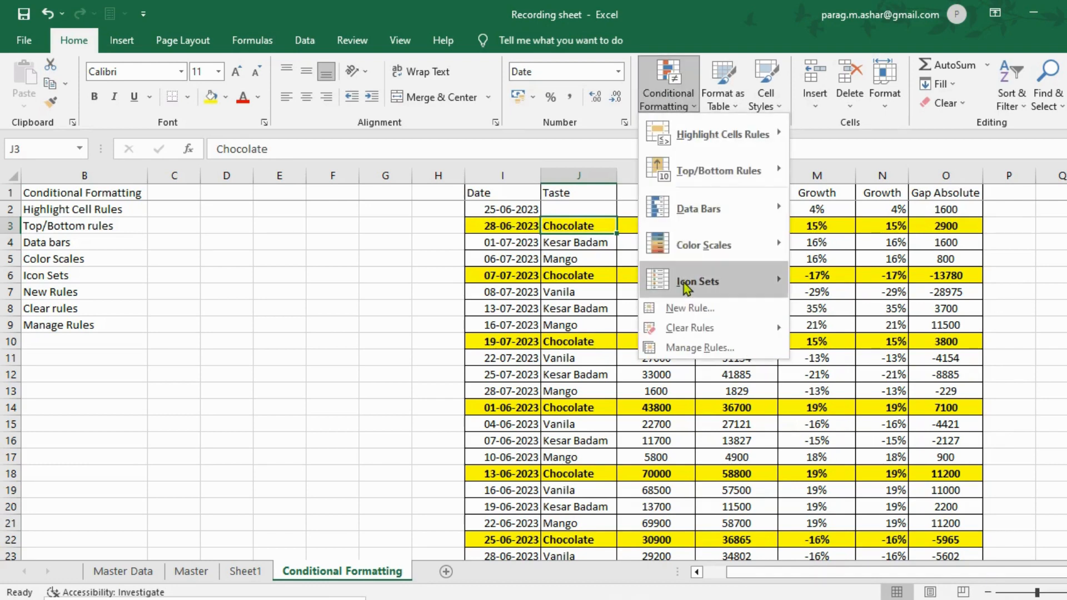
mouse_move(684, 330)
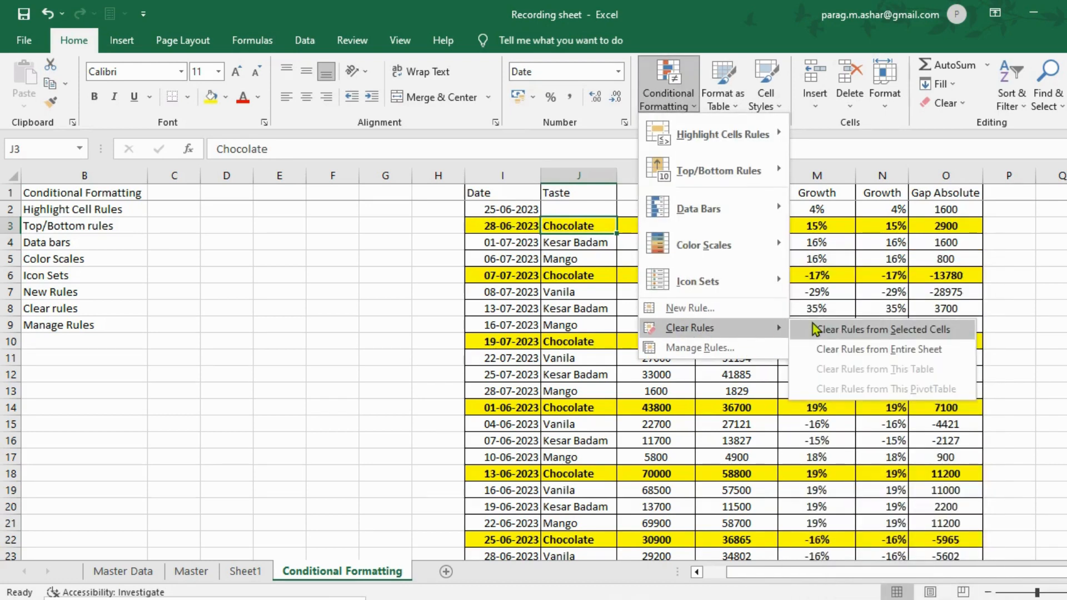
click(822, 351)
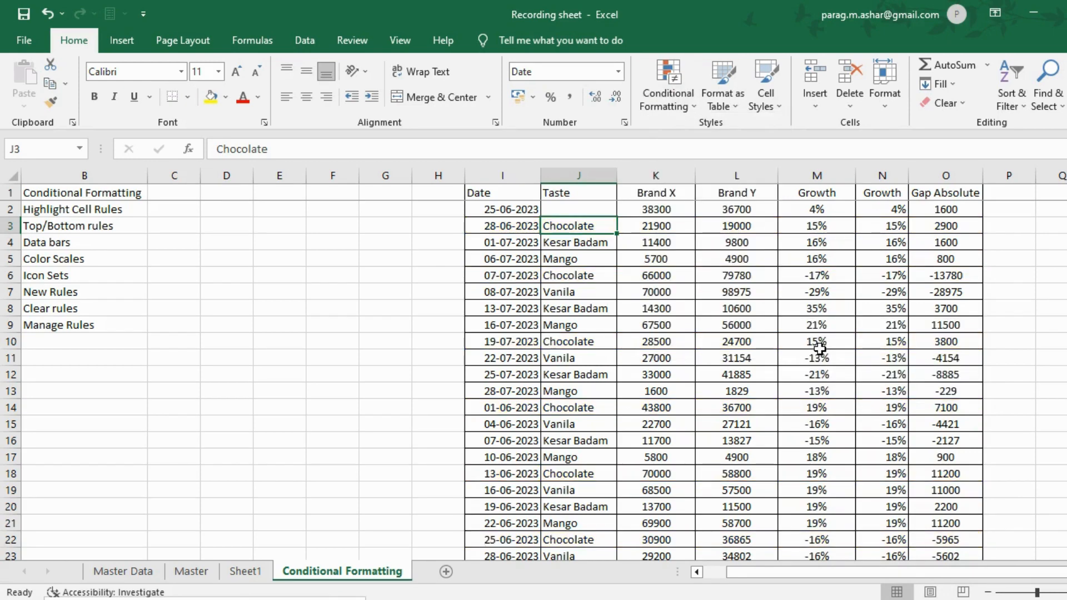
- Examine the table down to the test rows 38 to 40 for any remaining conditional formatting
key(Down)
key(Down)
key(Down)
key(Down)
key(Down)
key(Down)
key(Down)
key(Down)
key(Down)
key(Down)
key(Down)
key(Down)
key(Down)
key(Down)
key(Down)
key(Down)
key(Down)
key(Down)
key(Down)
key(Down)
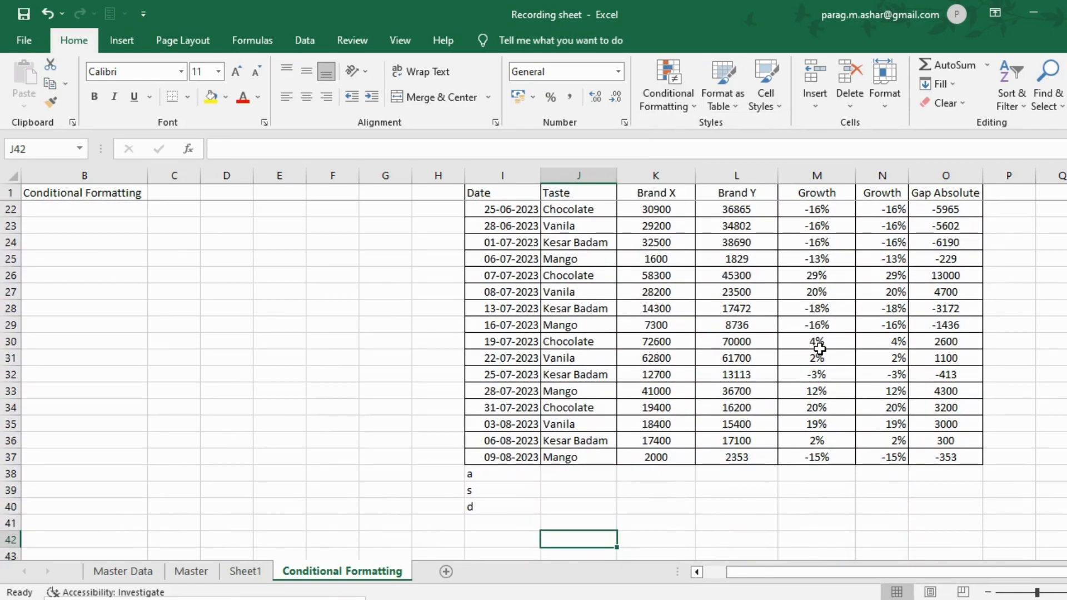